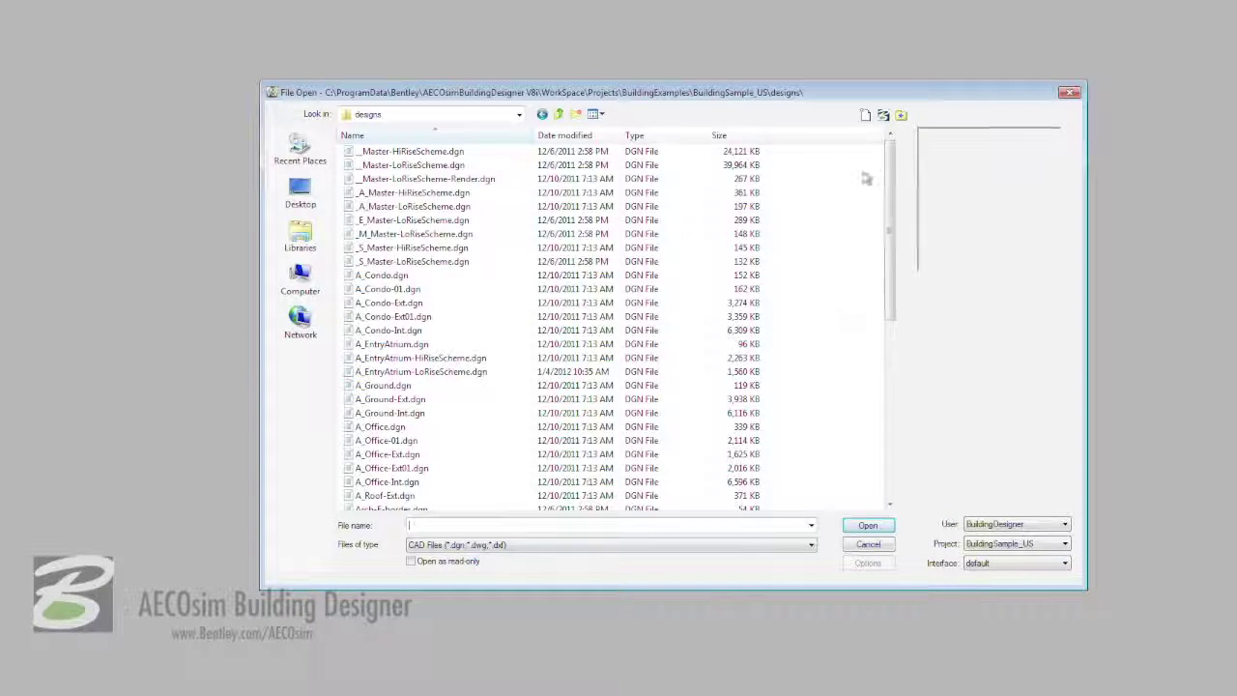
Create a new design file named S_Steel-LoRise from the DesignSeed_Structural.dgn seed.
left_click(868, 115)
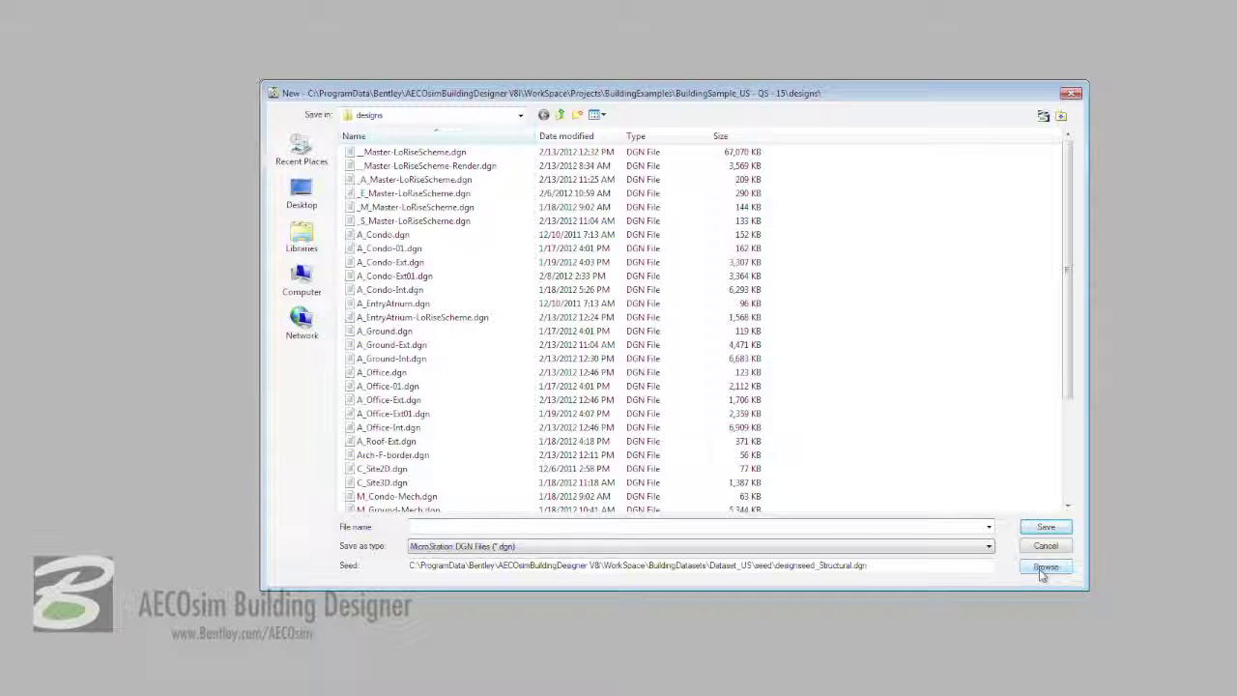
left_click(1044, 568)
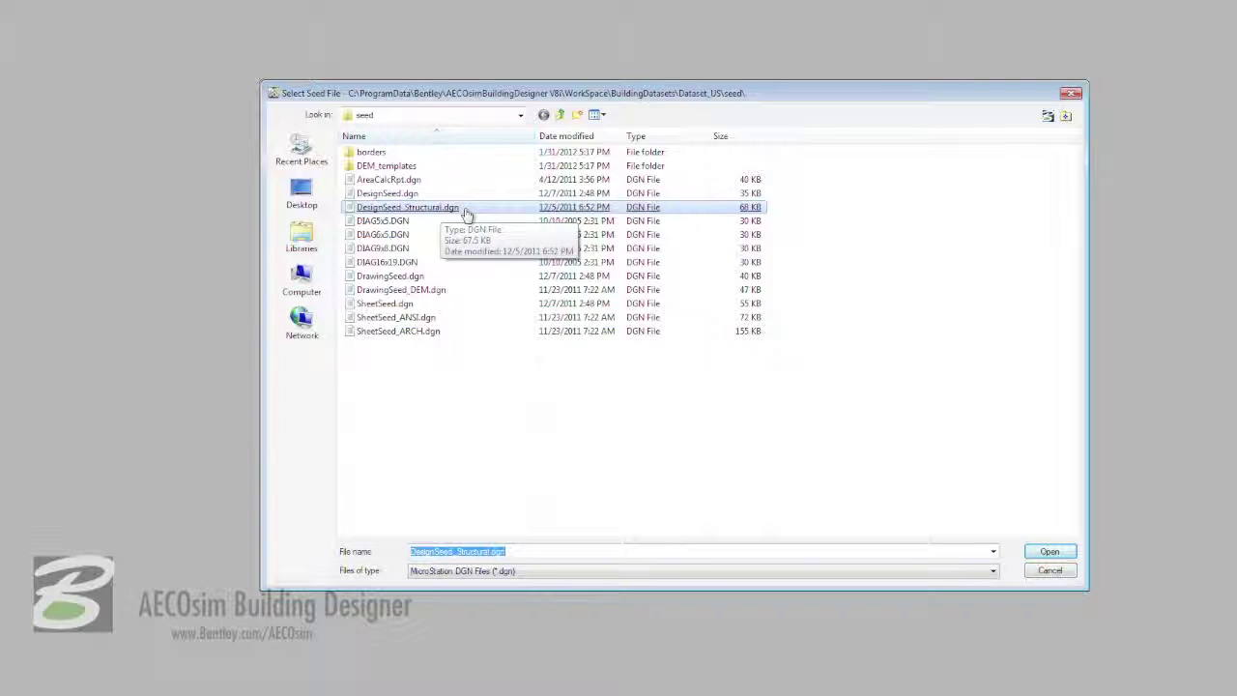
left_click(1057, 553)
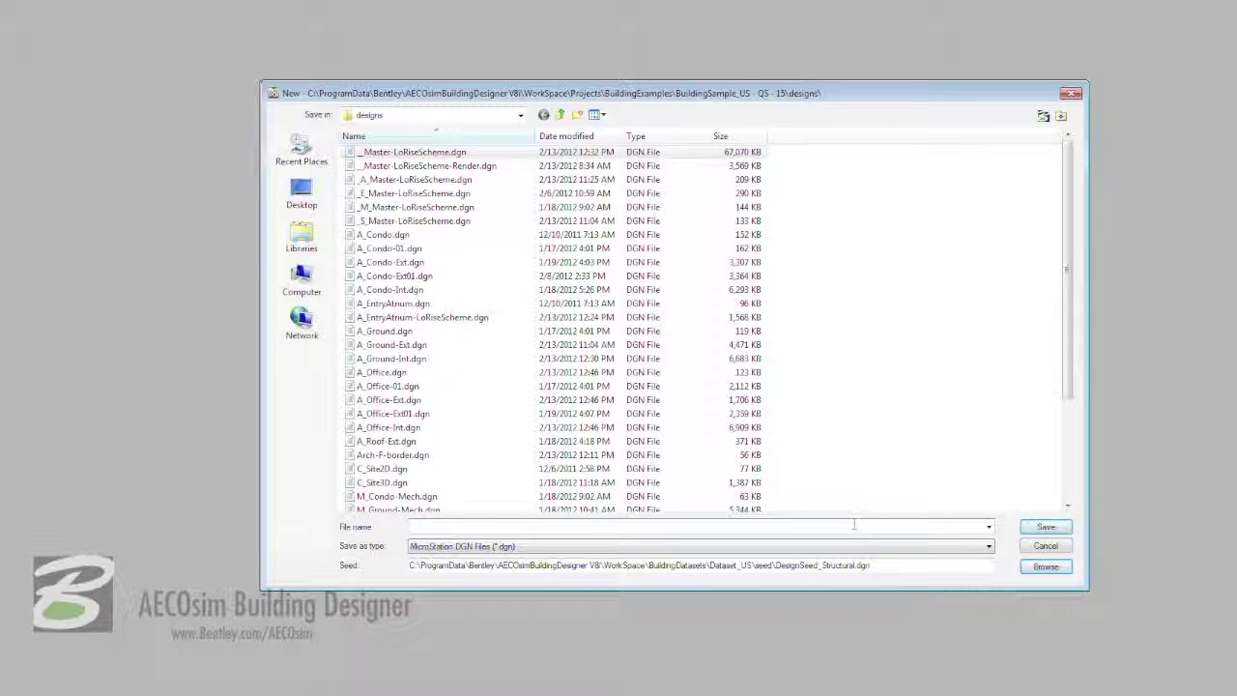
type("S_Steel-LoRise")
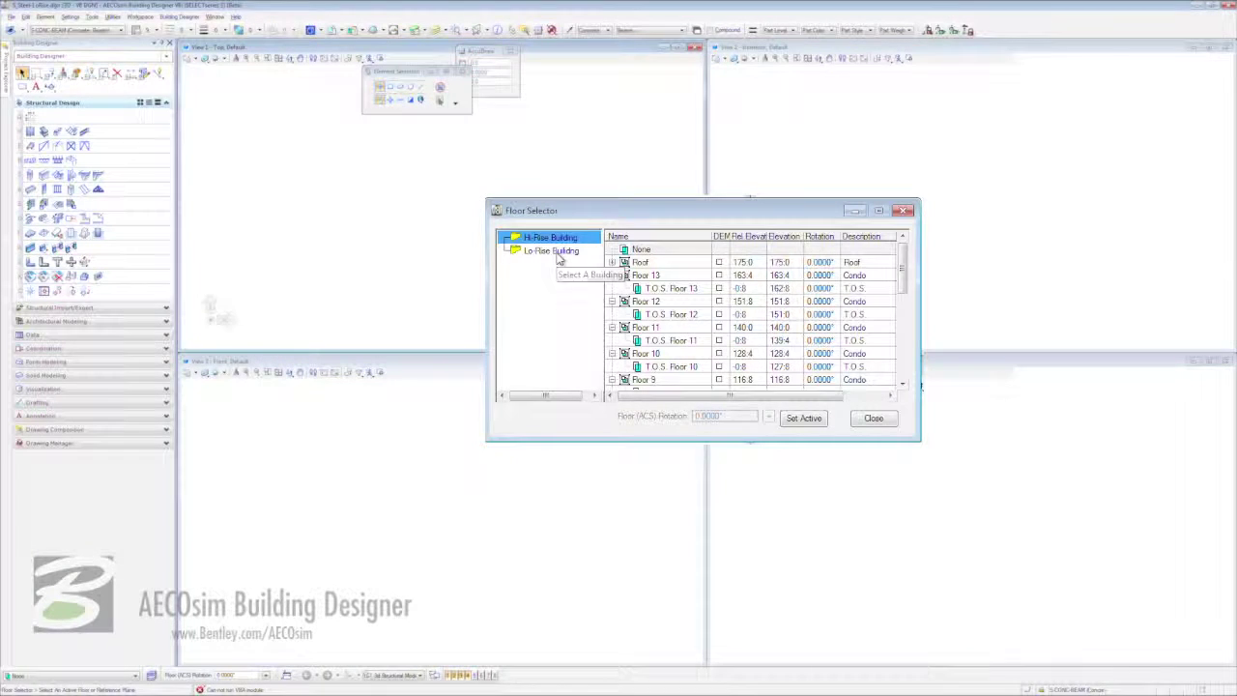
In the Floor Selector, set the Lo-Rise Building's T.O.S. Floor 1 (elevation -0.8) active.
left_click(550, 252)
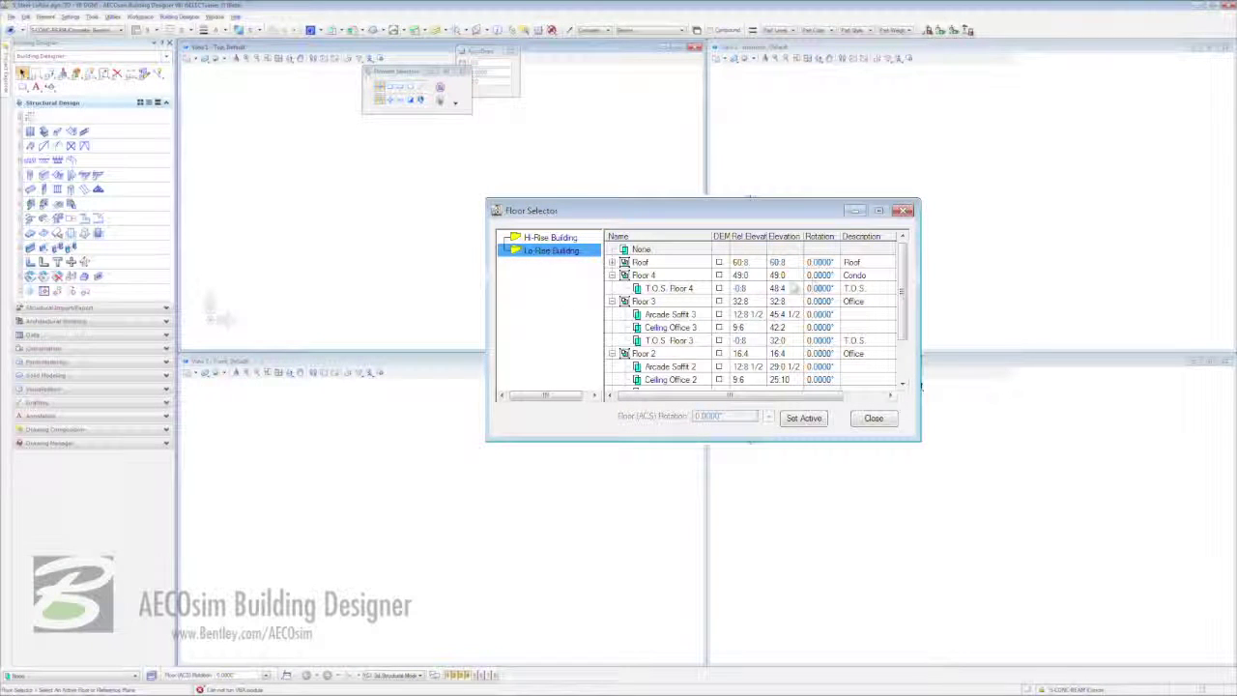
left_click(901, 269)
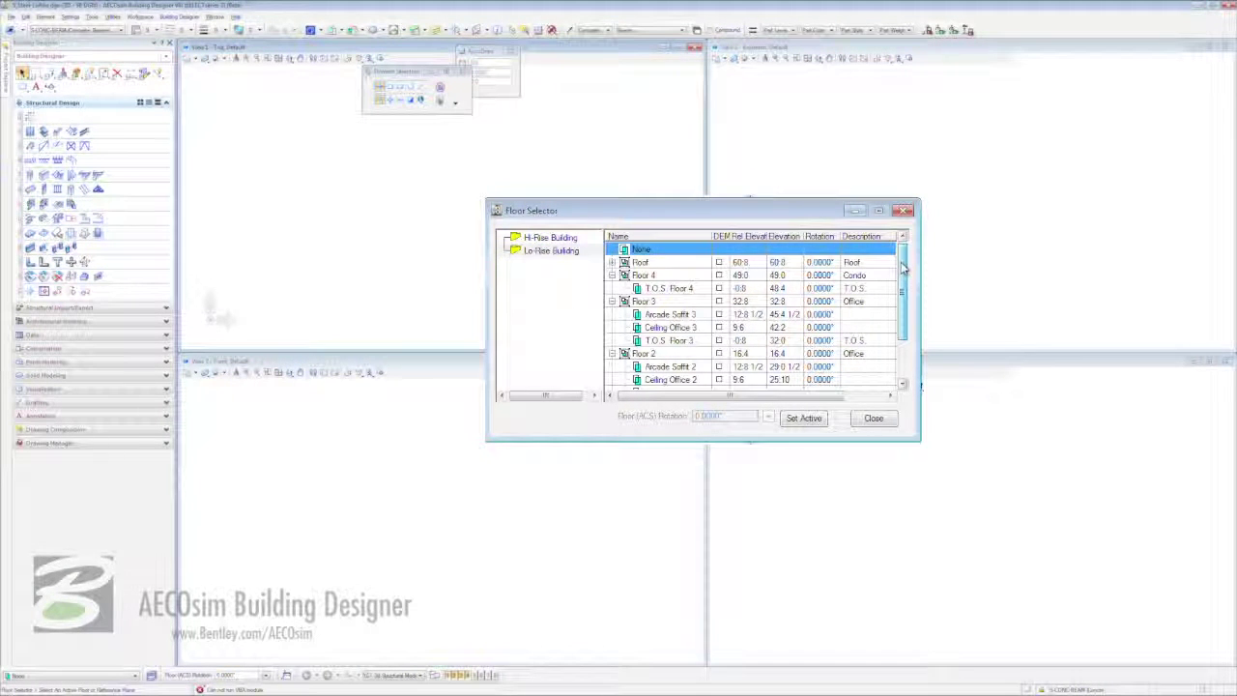
left_click_drag(901, 268, 908, 311)
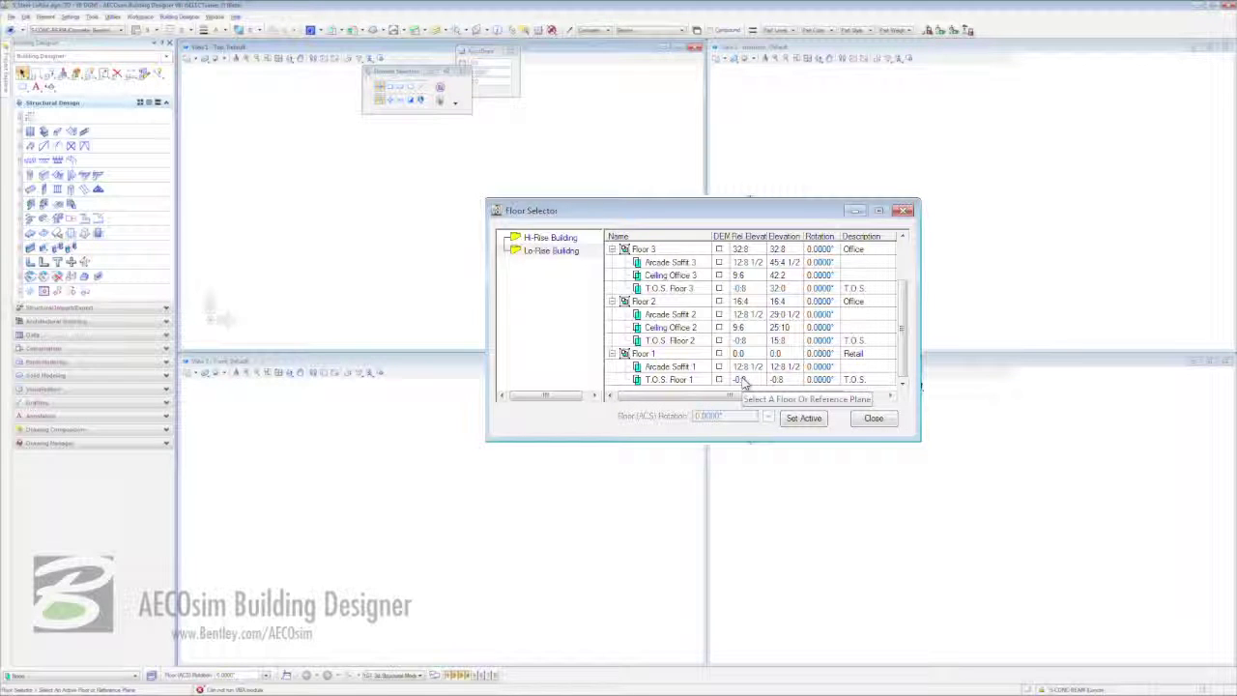
left_click(657, 382)
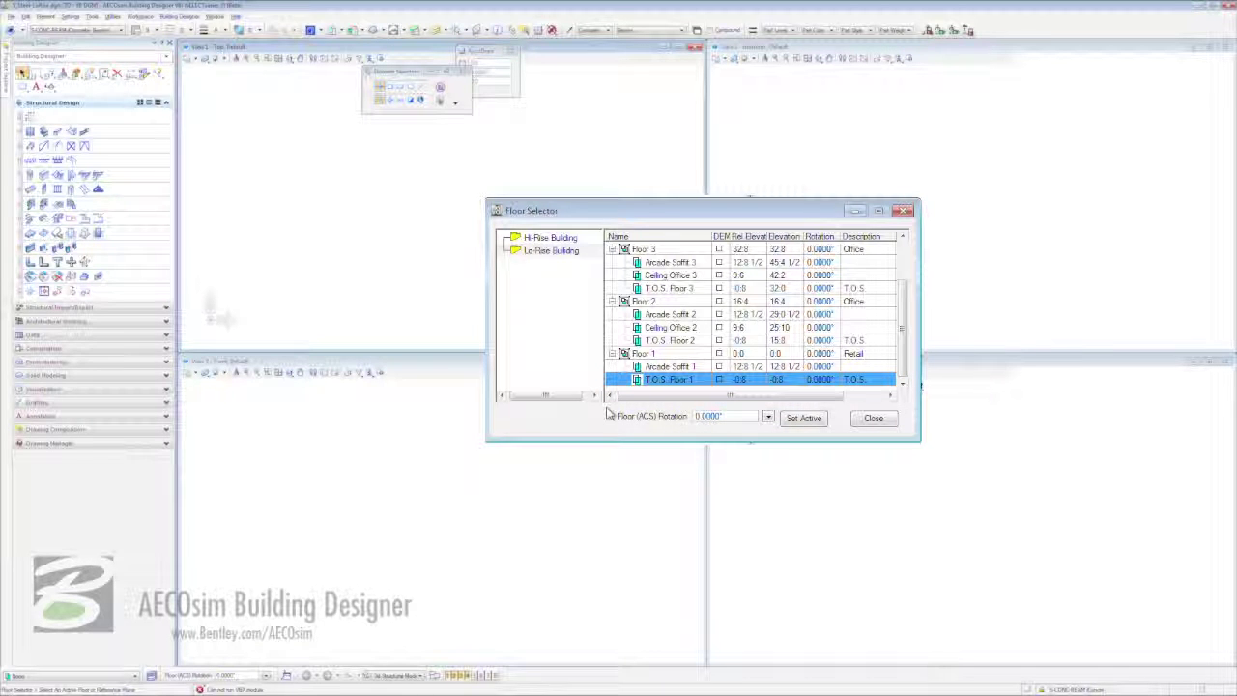
left_click(812, 422)
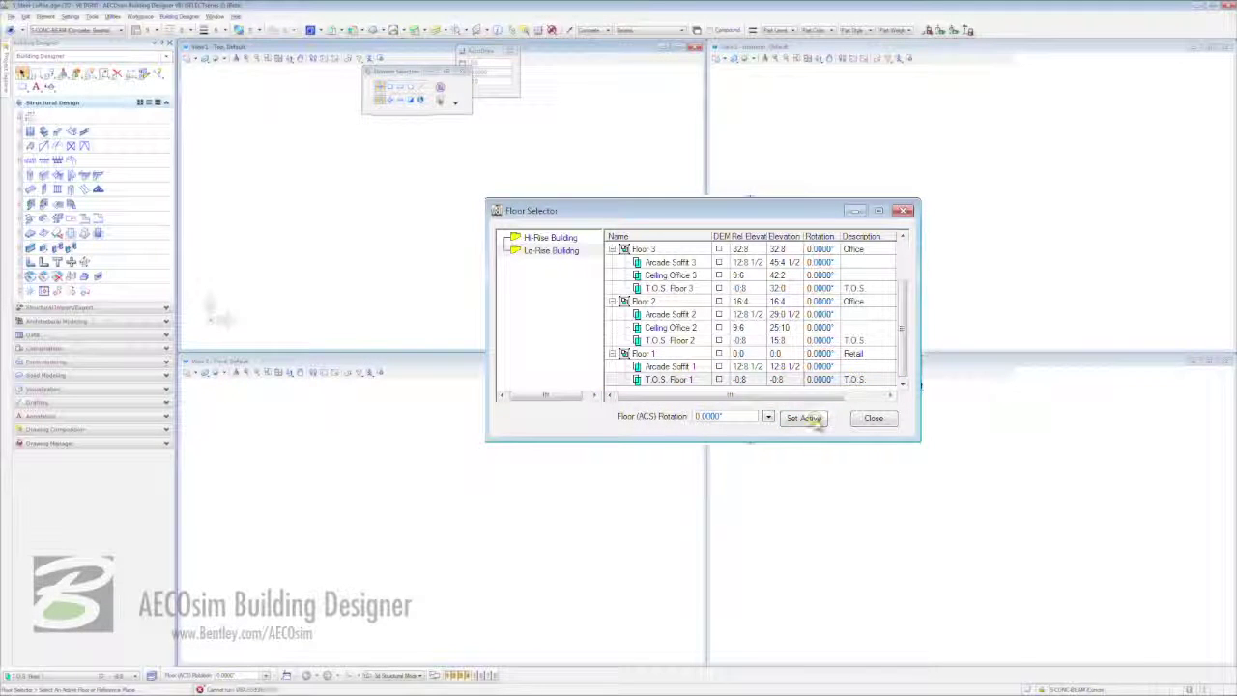
left_click(872, 418)
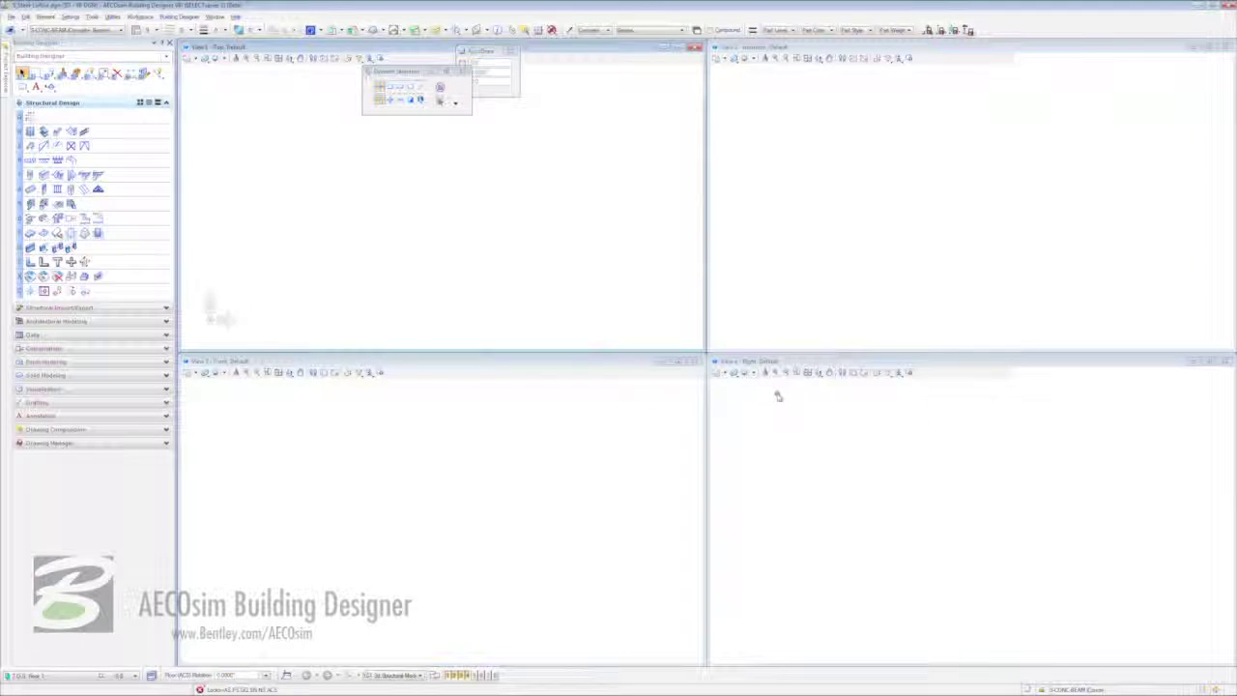
In Floor Manager, set the Discipline of Lo-Rise Building's T.O.S. Floor 1 to Structural.
left_click(180, 18)
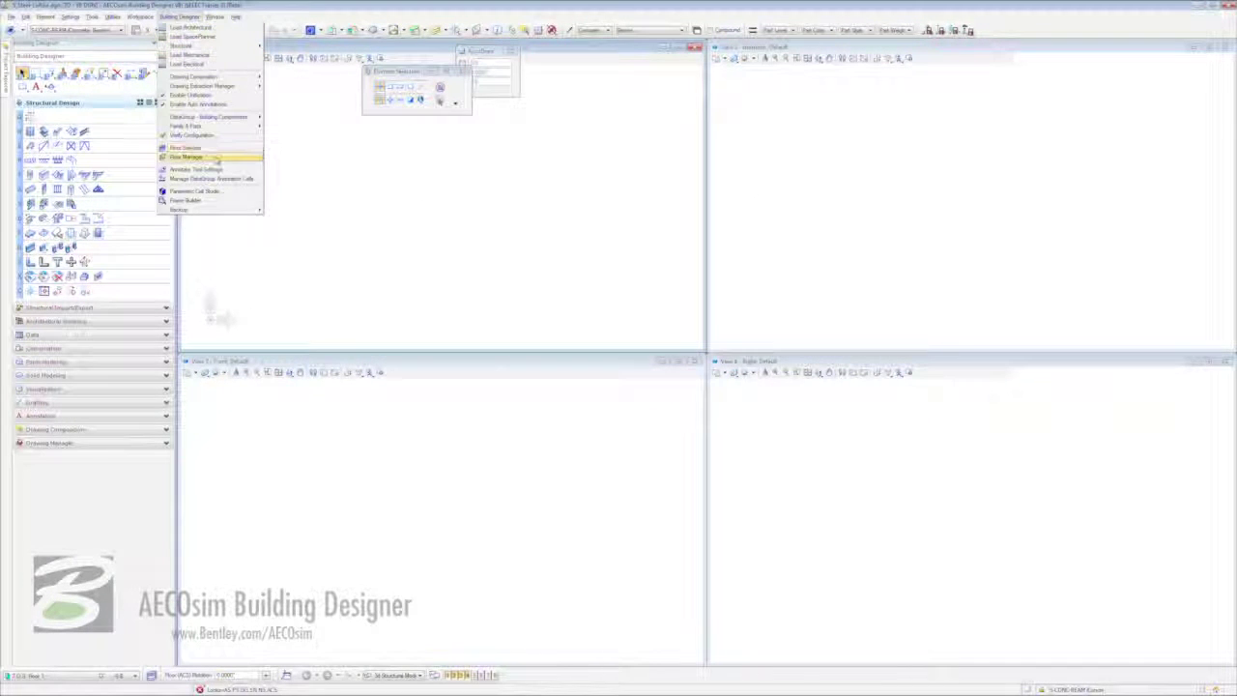
left_click(215, 158)
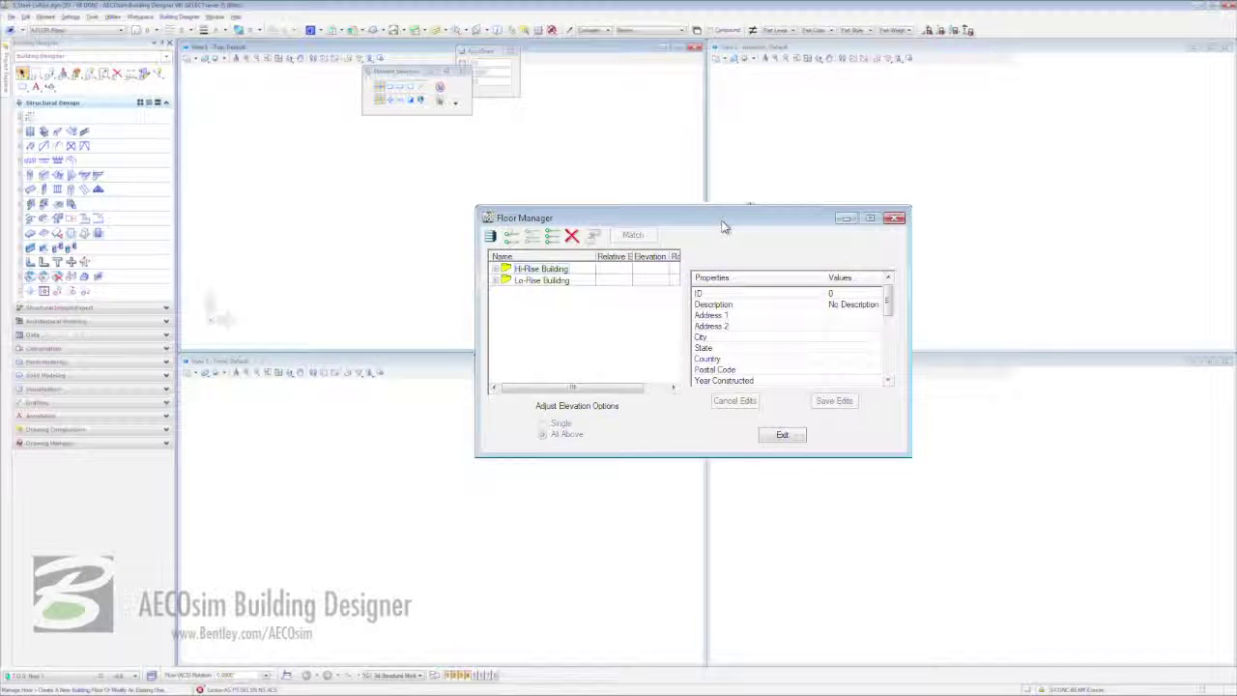
left_click(495, 282)
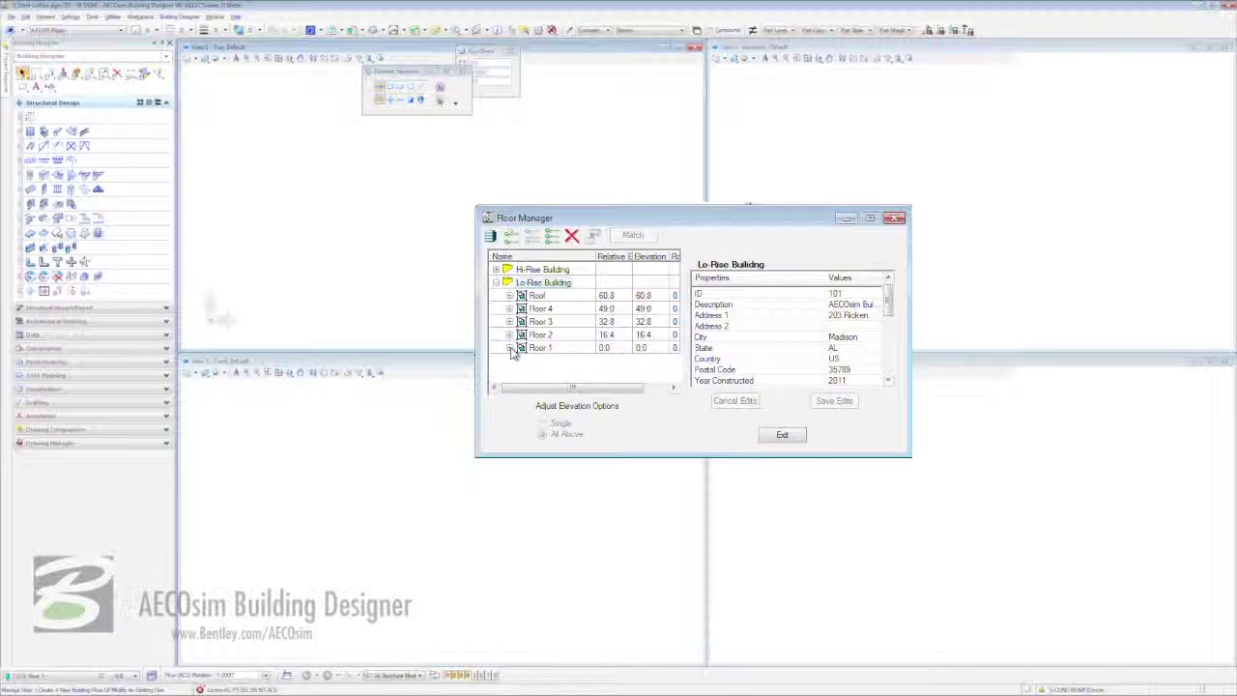
left_click(509, 348)
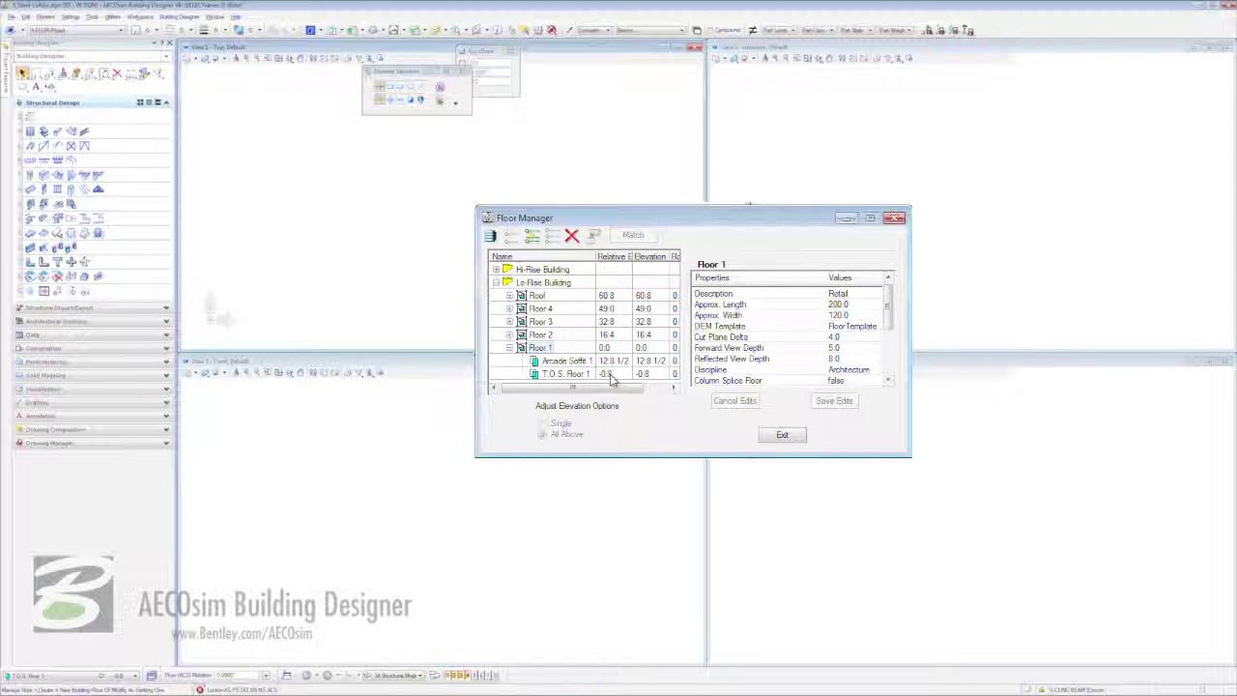
left_click(572, 376)
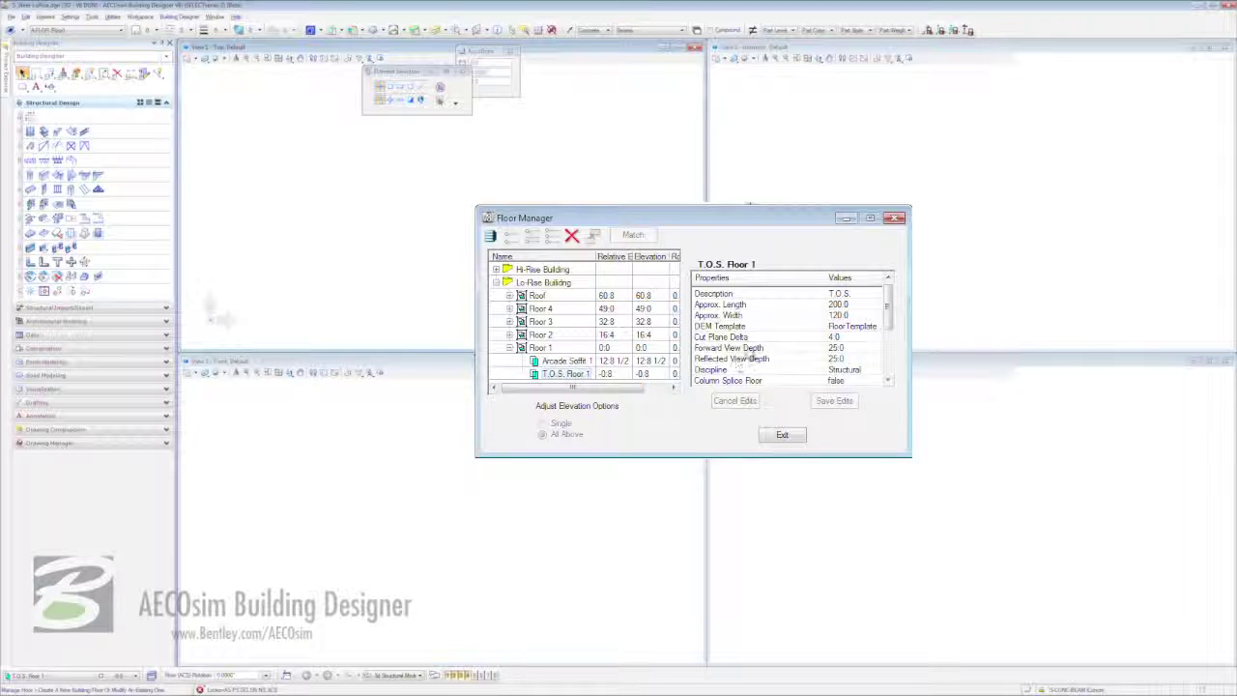
left_click(890, 306)
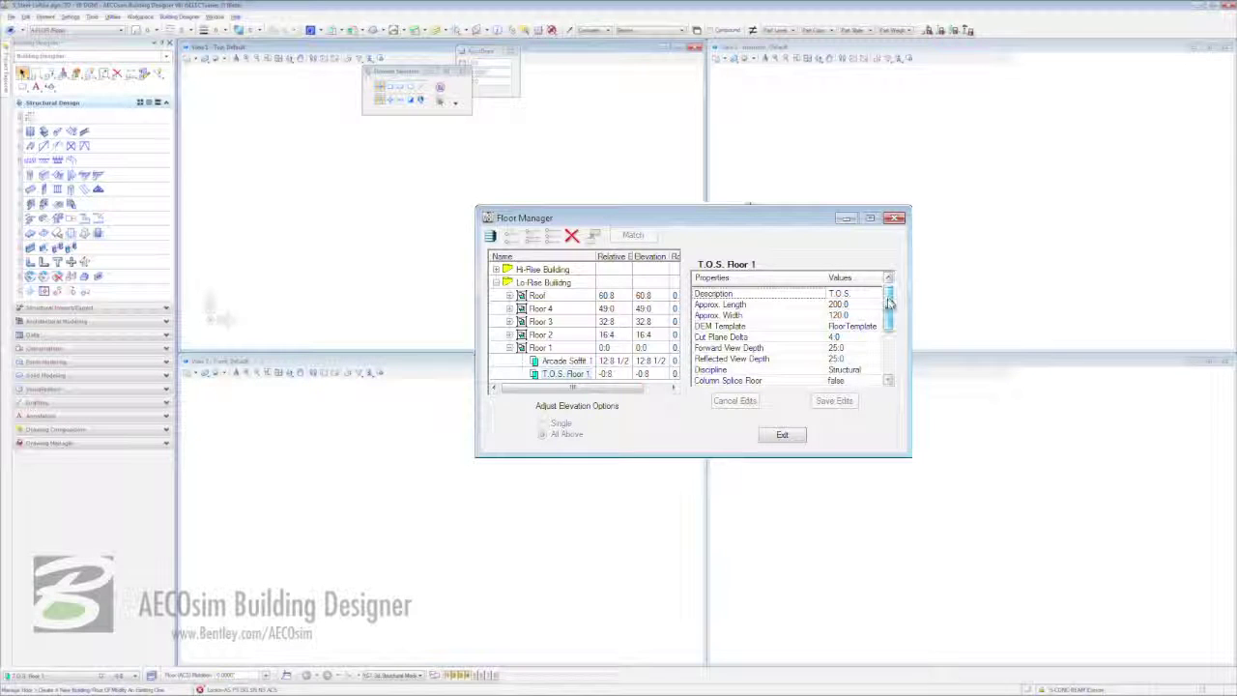
left_click_drag(890, 309, 890, 313)
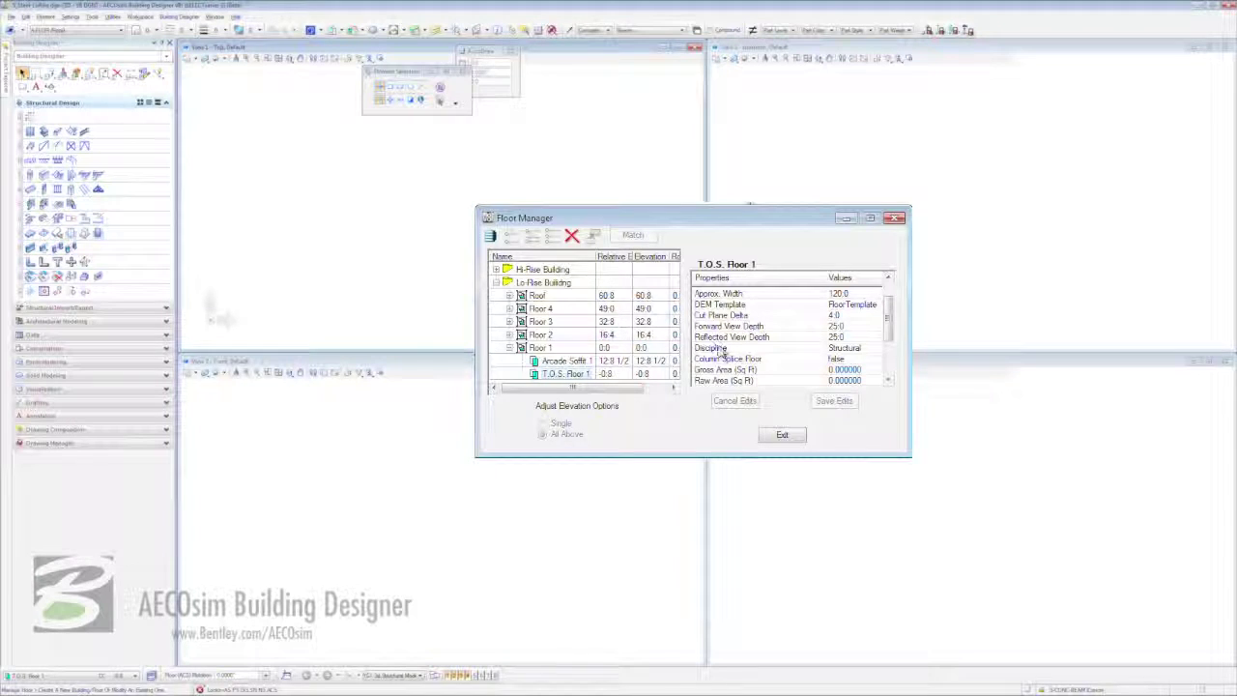
left_click(874, 350)
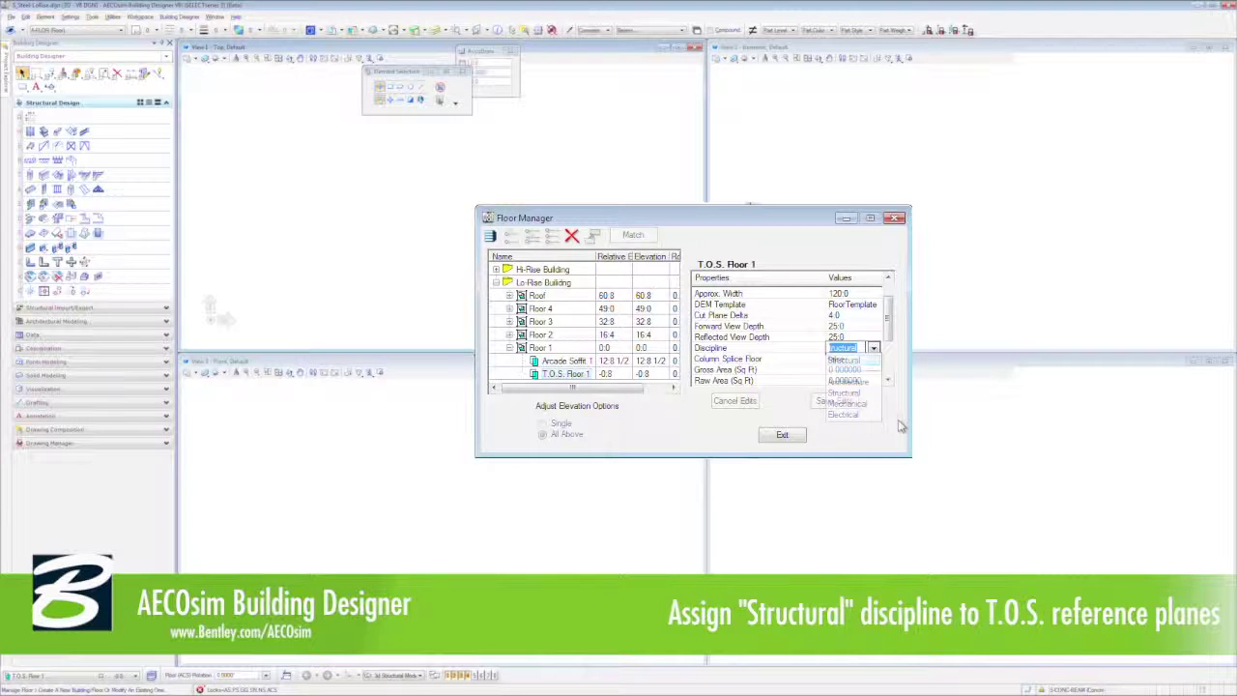
left_click(844, 392)
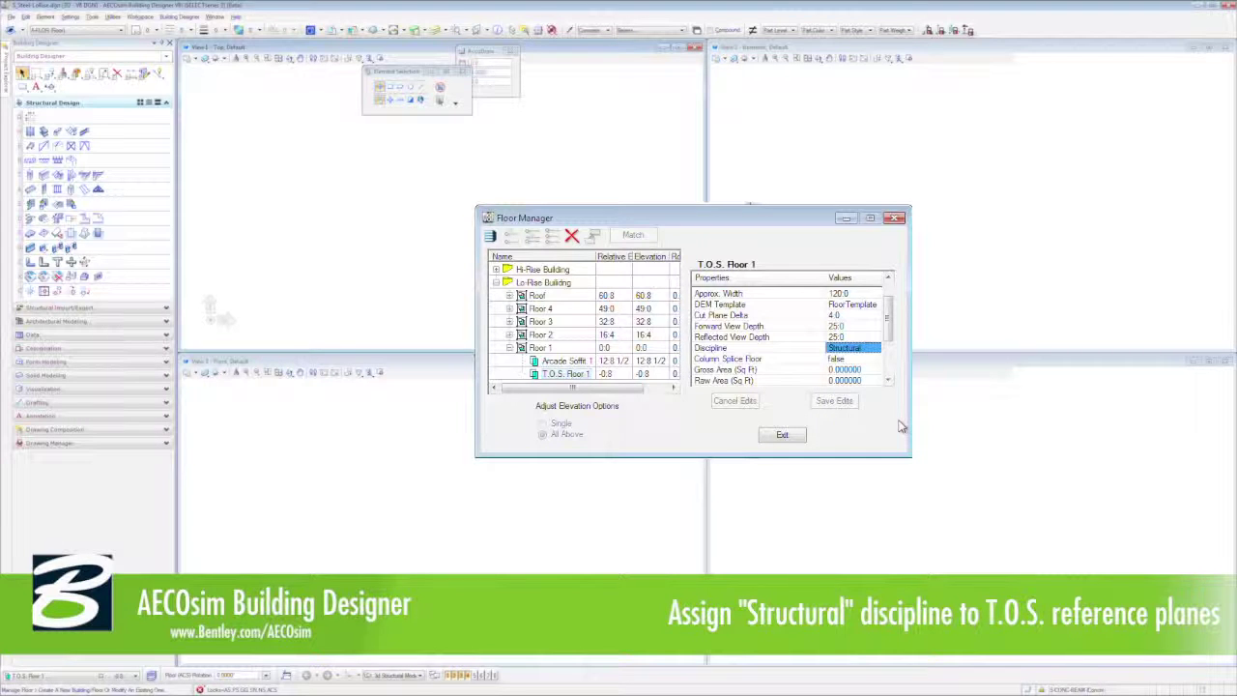
left_click(783, 436)
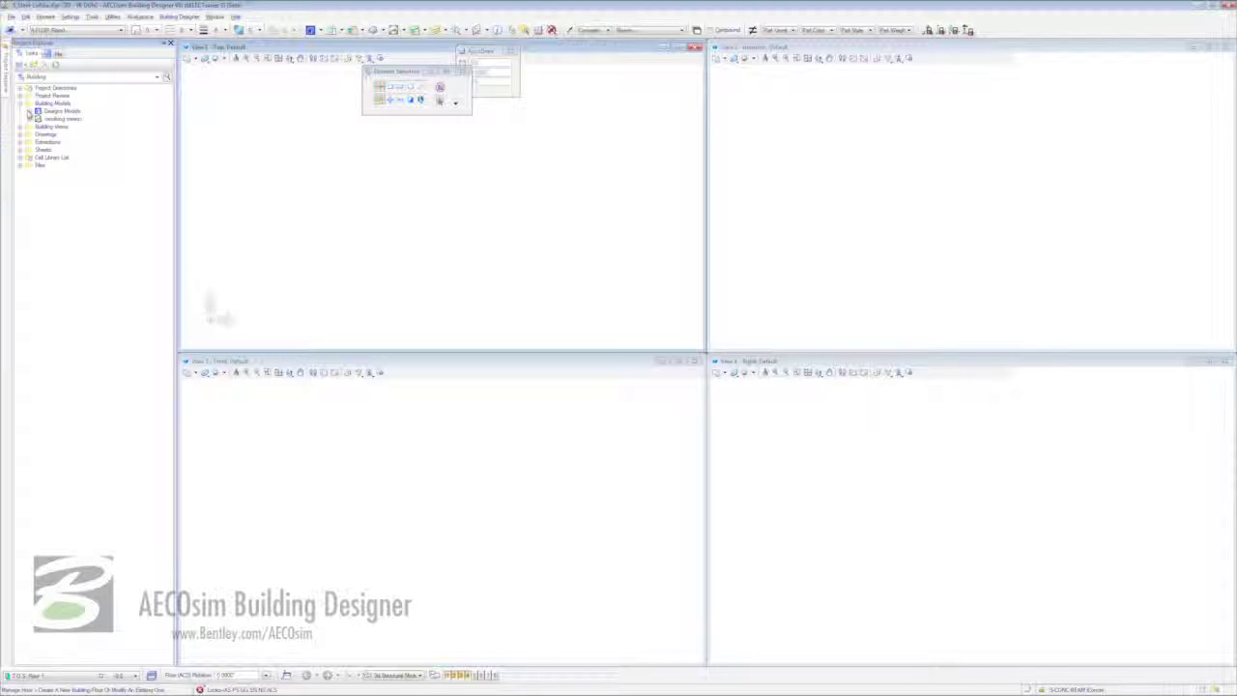
Expand the design models in Project Explorer to attach the two source files.
left_click(35, 113)
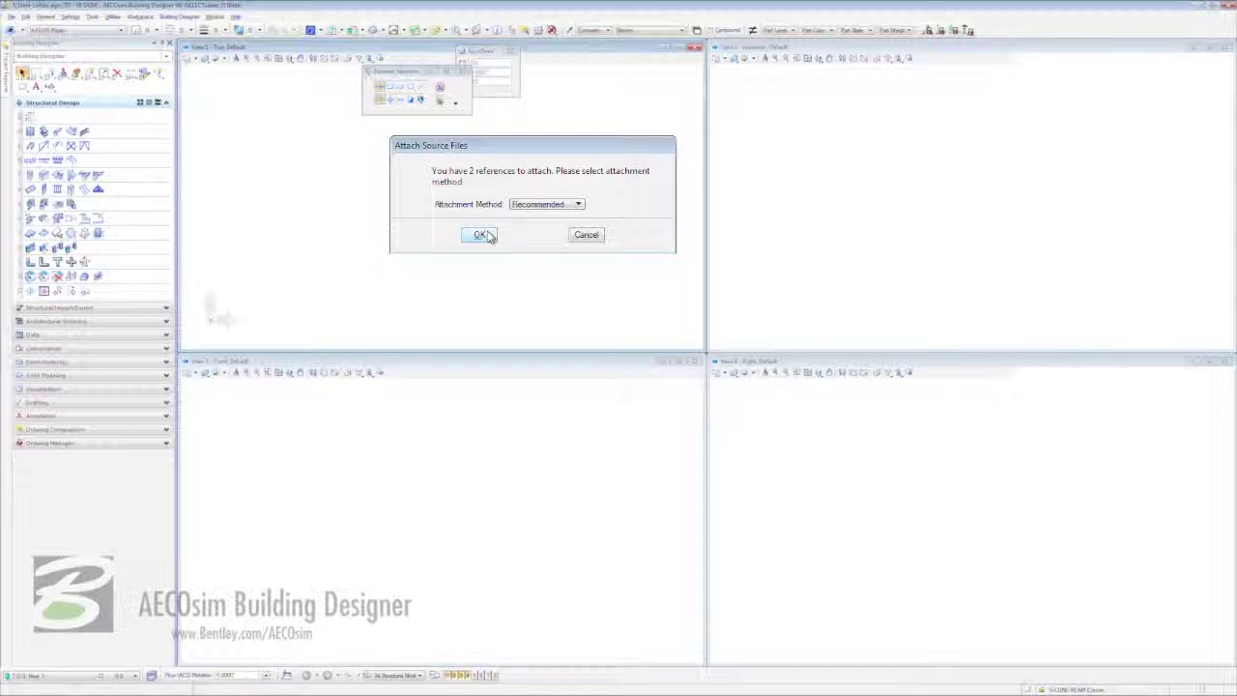
Attach both reference models with the Coincident attachment method.
left_click(567, 206)
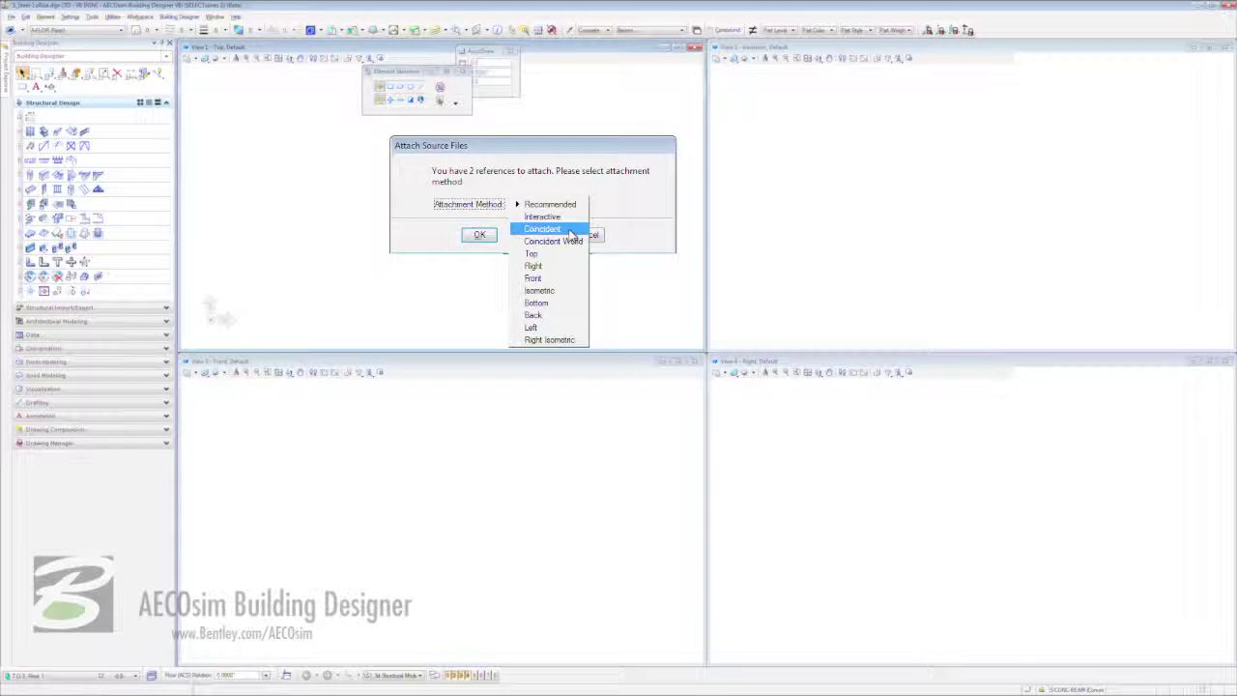
left_click(570, 231)
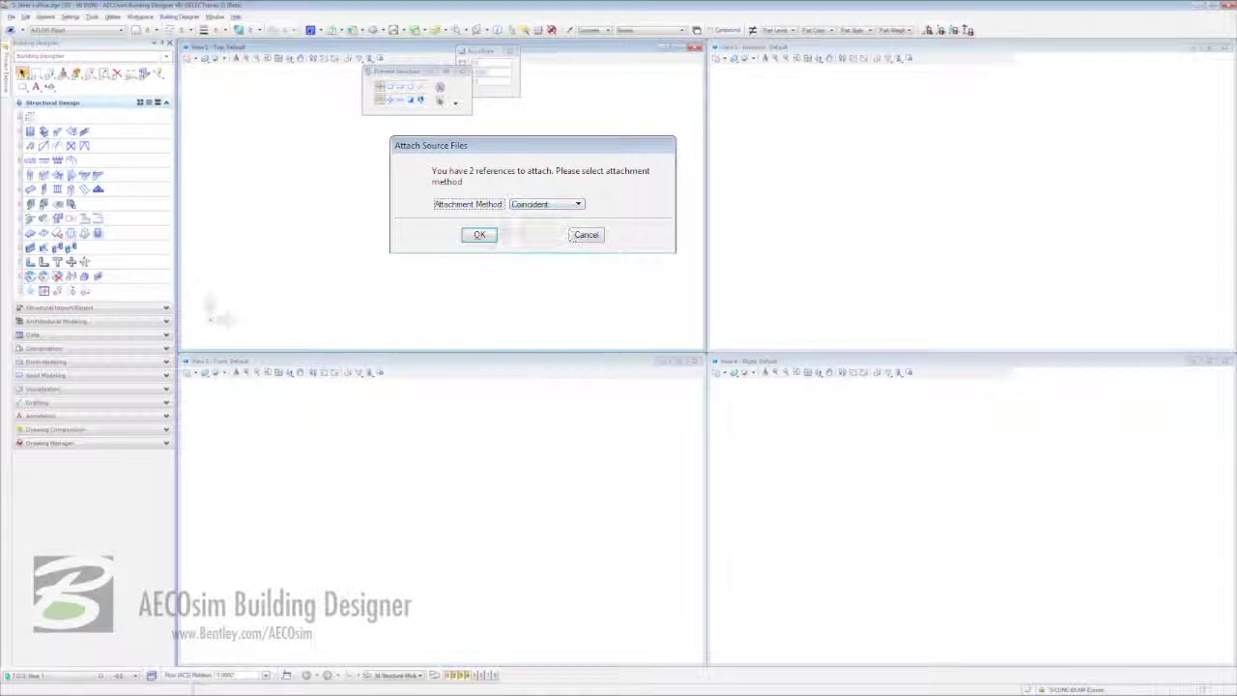
left_click(480, 235)
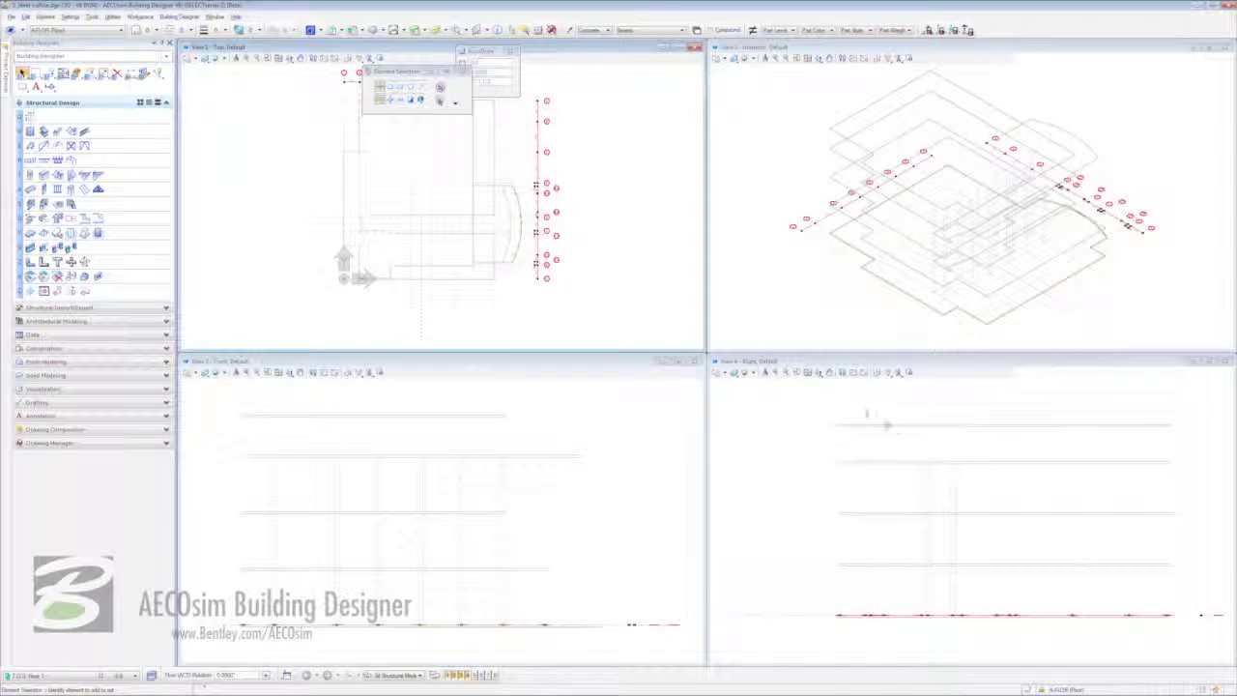
Close the Right view, re-arrange the view windows and fit the full grid plan in View 1.
left_click(1226, 361)
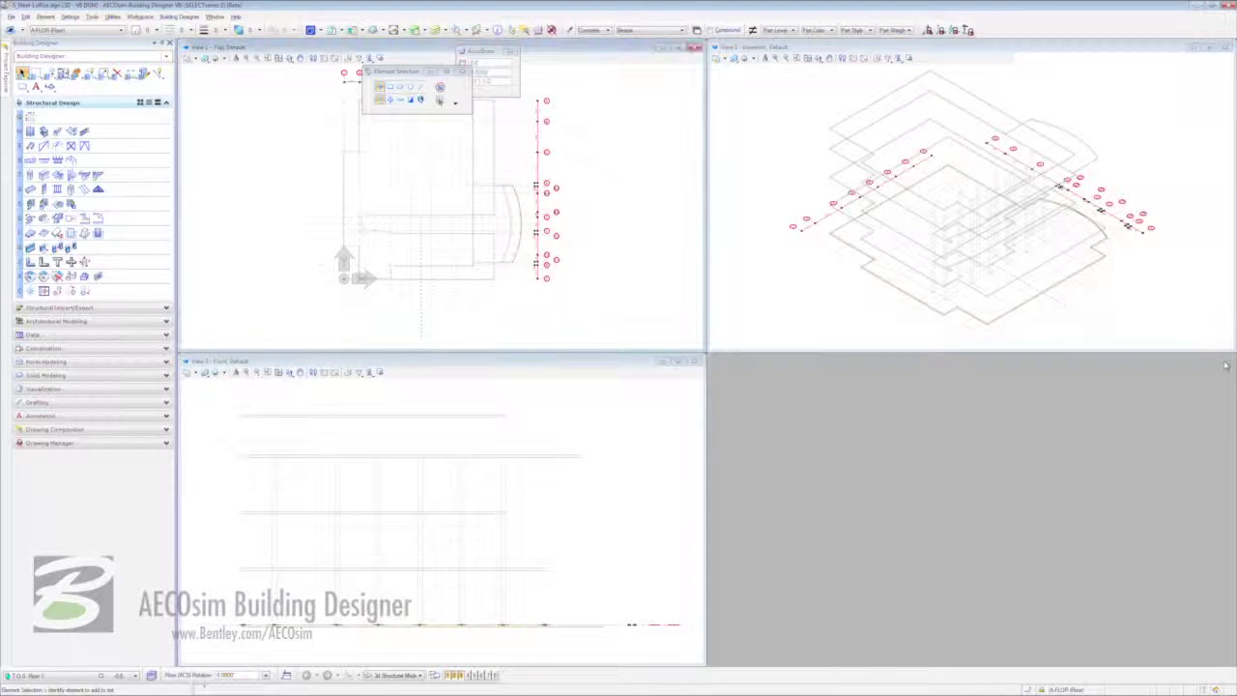
left_click_drag(398, 363, 929, 361)
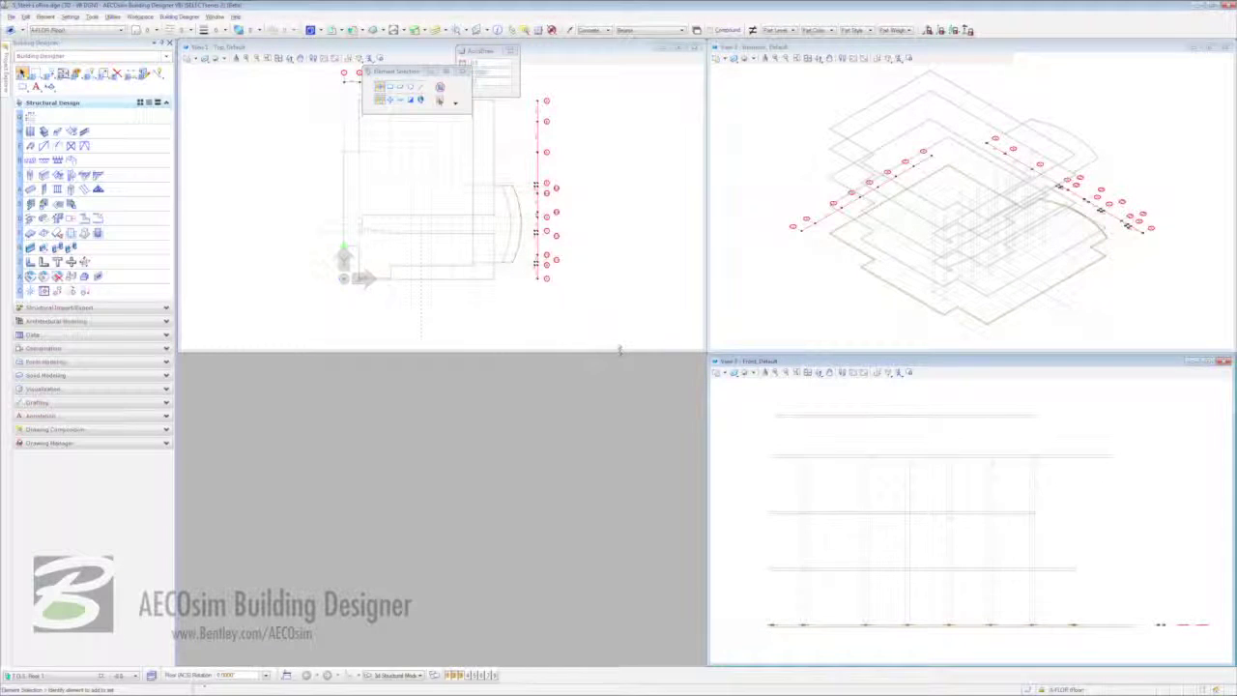
left_click_drag(620, 350, 620, 664)
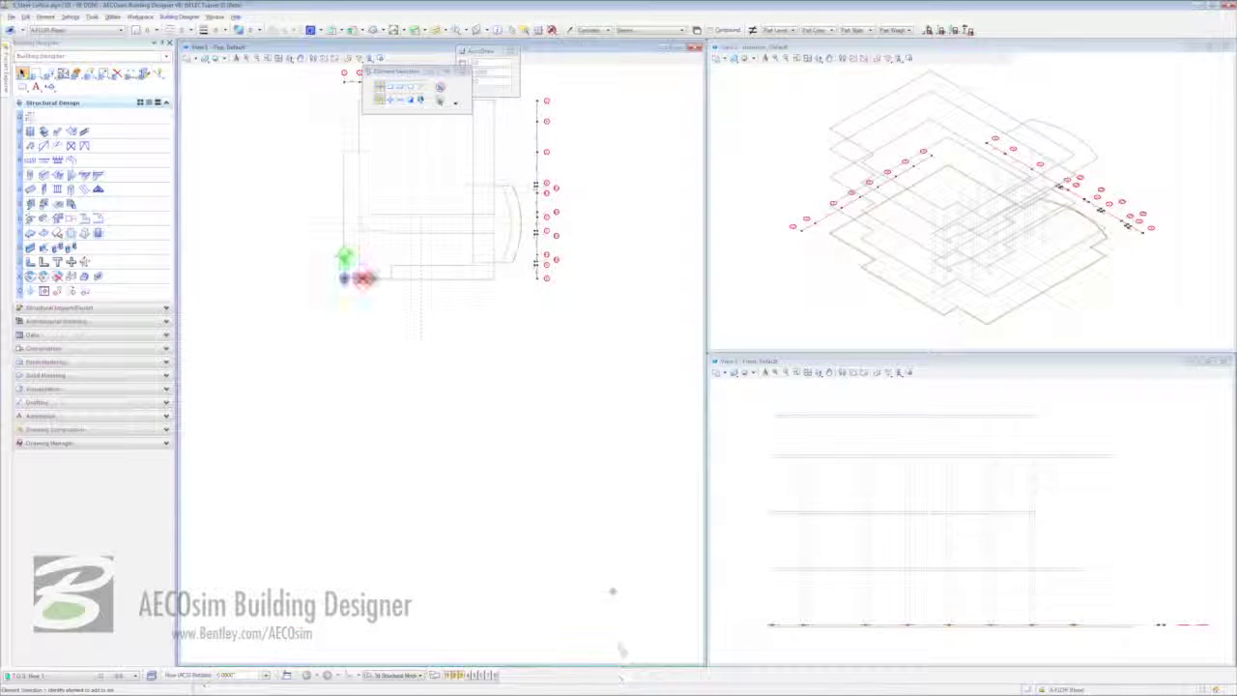
left_click(215, 16)
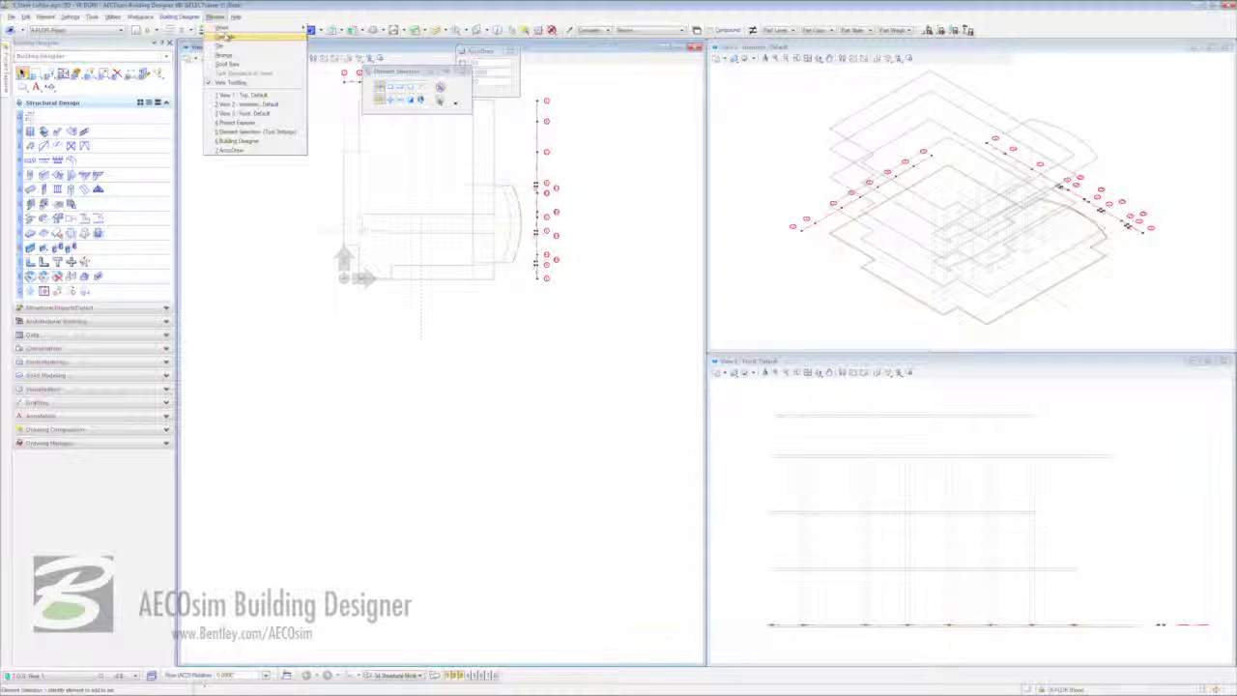
left_click(225, 55)
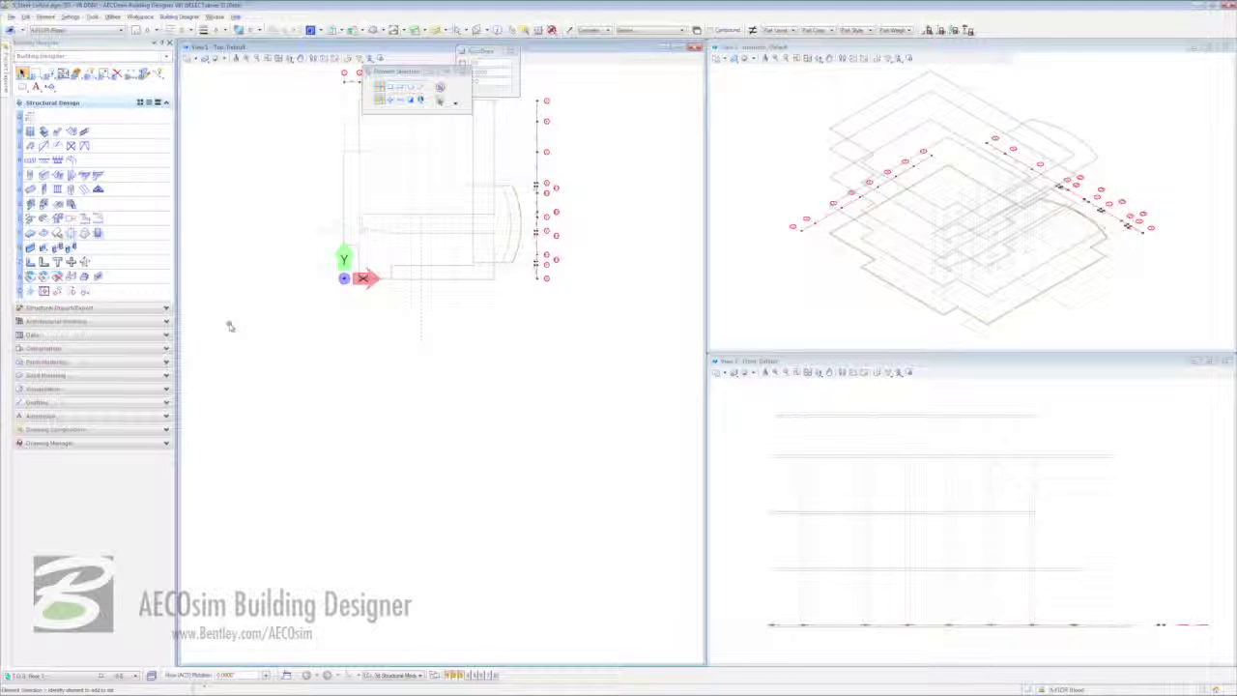
left_click(278, 59)
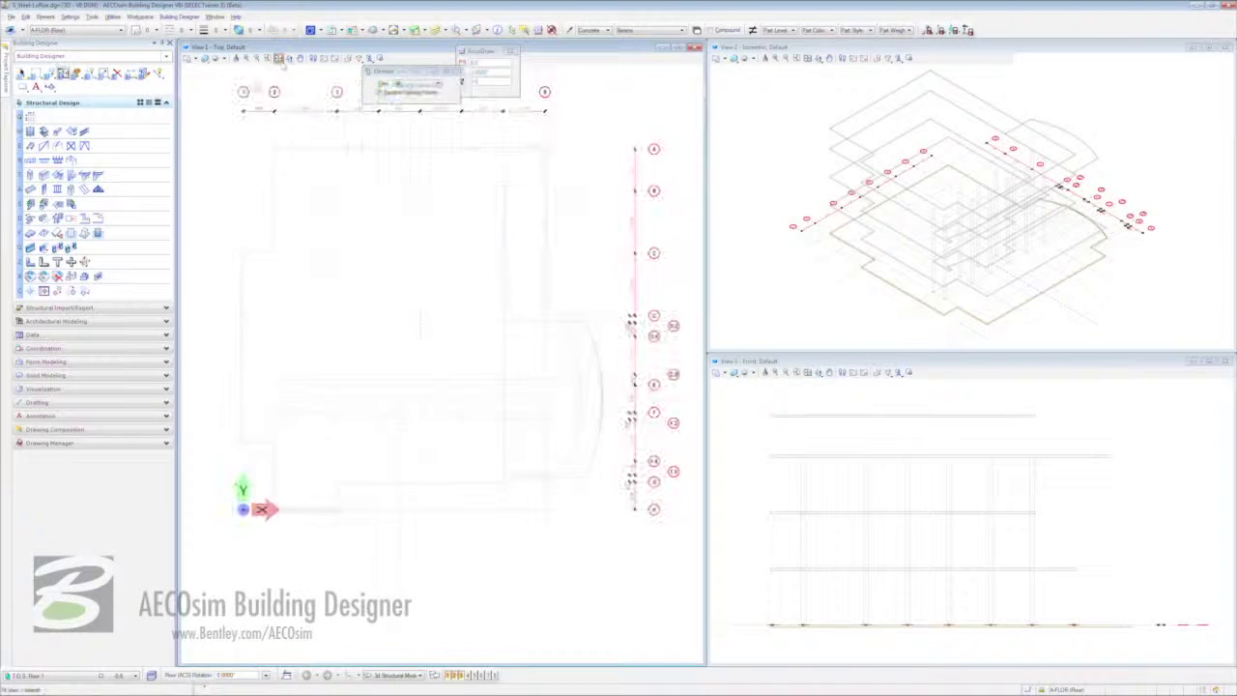
Set View 1 to Right Isometric and View 2 to Top, fitting both to the model.
right_click(850, 440)
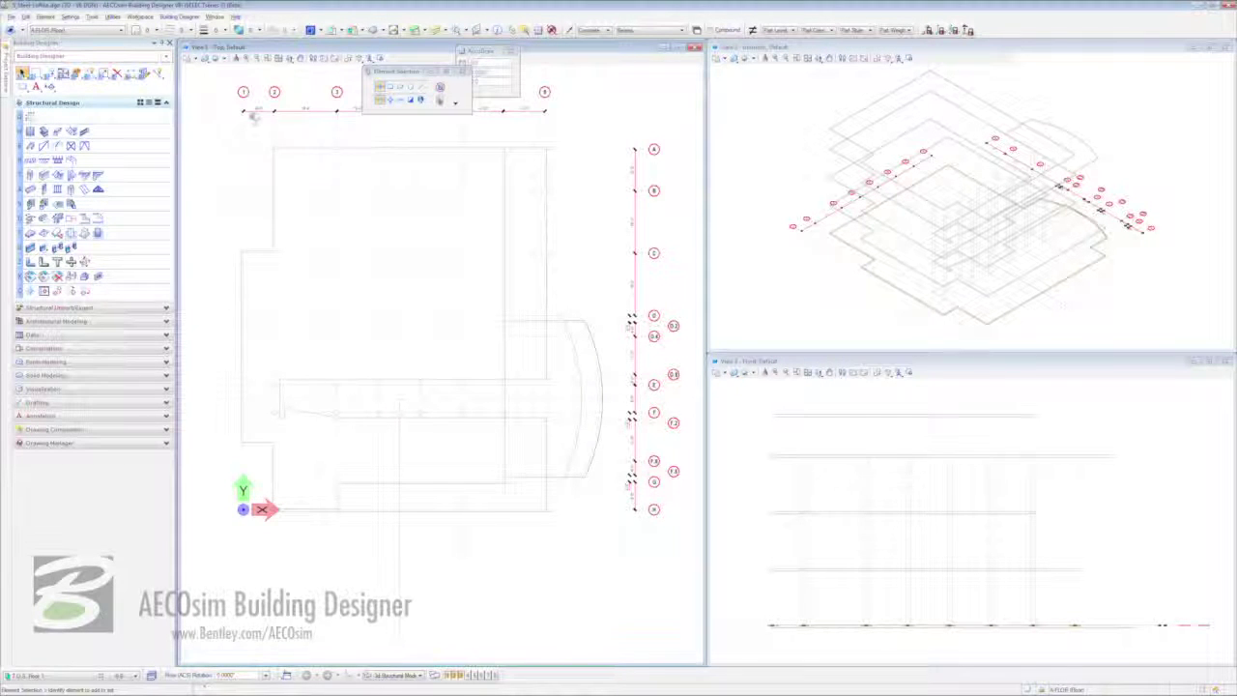
left_click(291, 58)
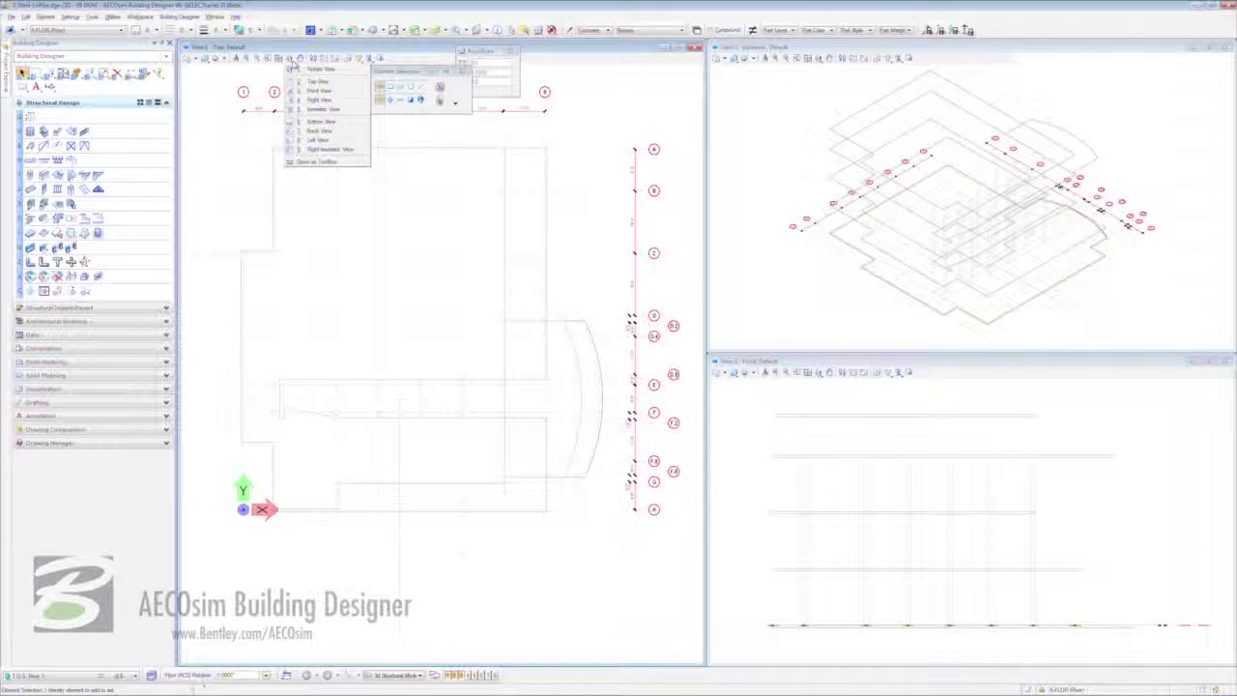
left_click(356, 151)
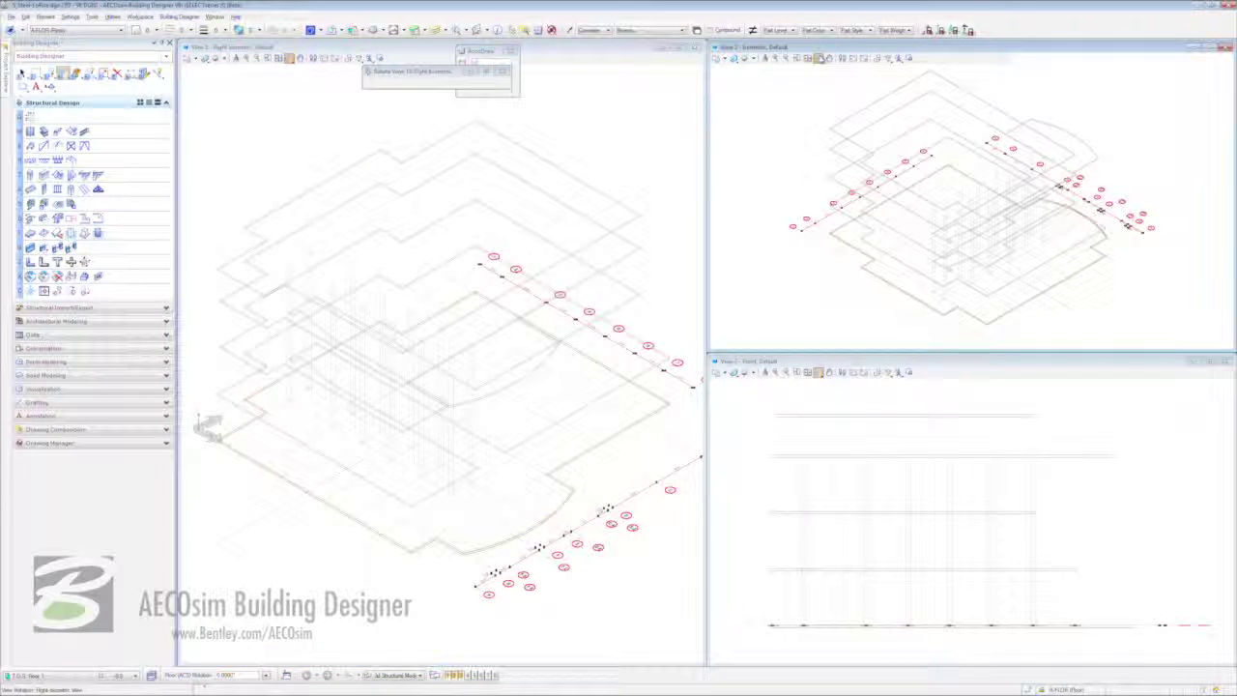
left_click(821, 58)
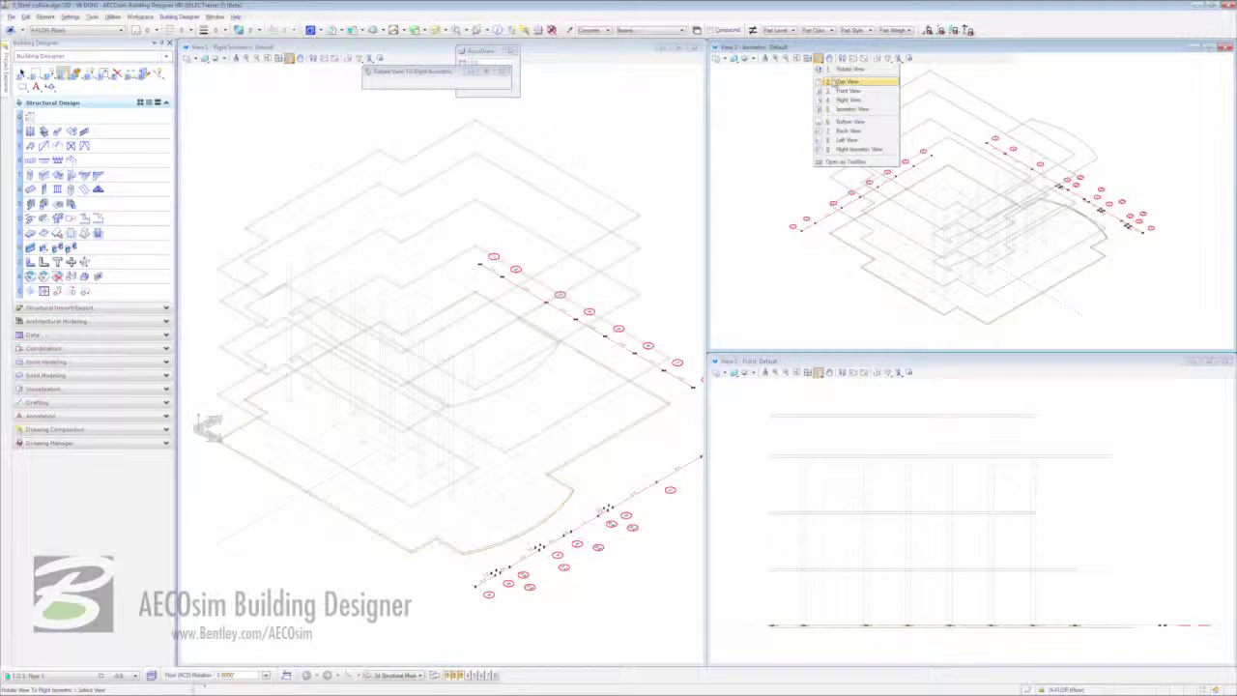
left_click(819, 87)
left_click(805, 58)
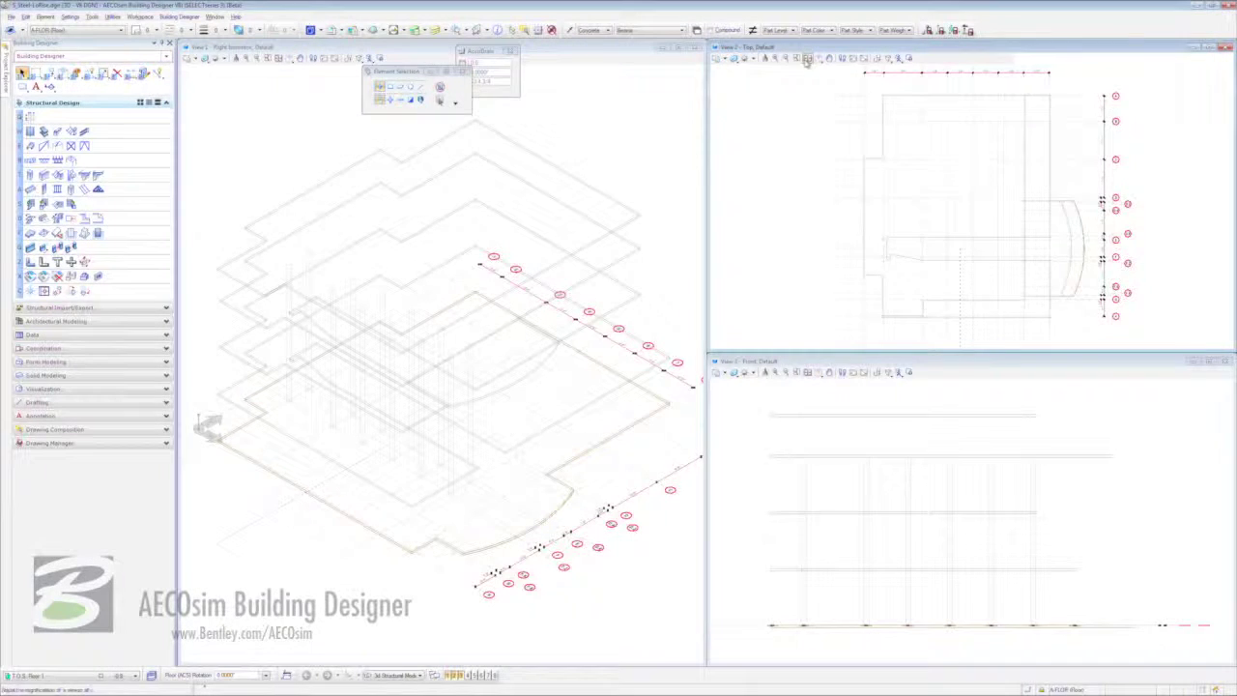
left_click(620, 113)
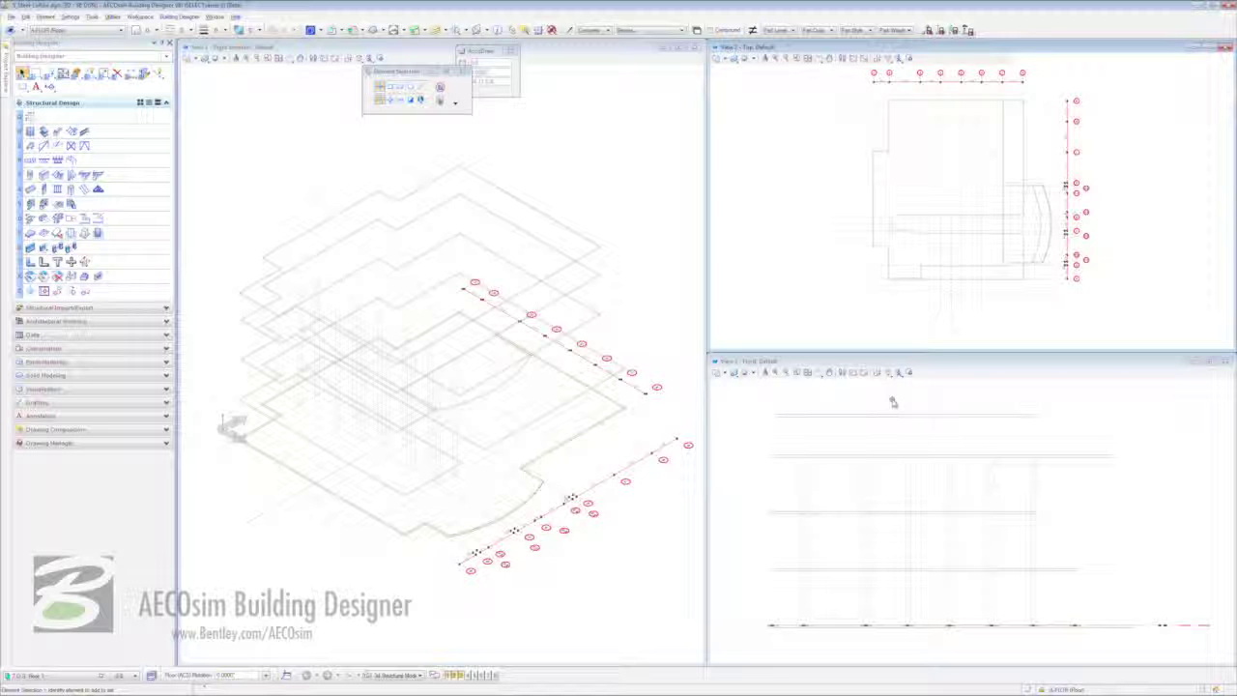
Give isometric View 1 the Illustration: Without Lighting style, then launch Place Steel Column.
left_click(242, 106)
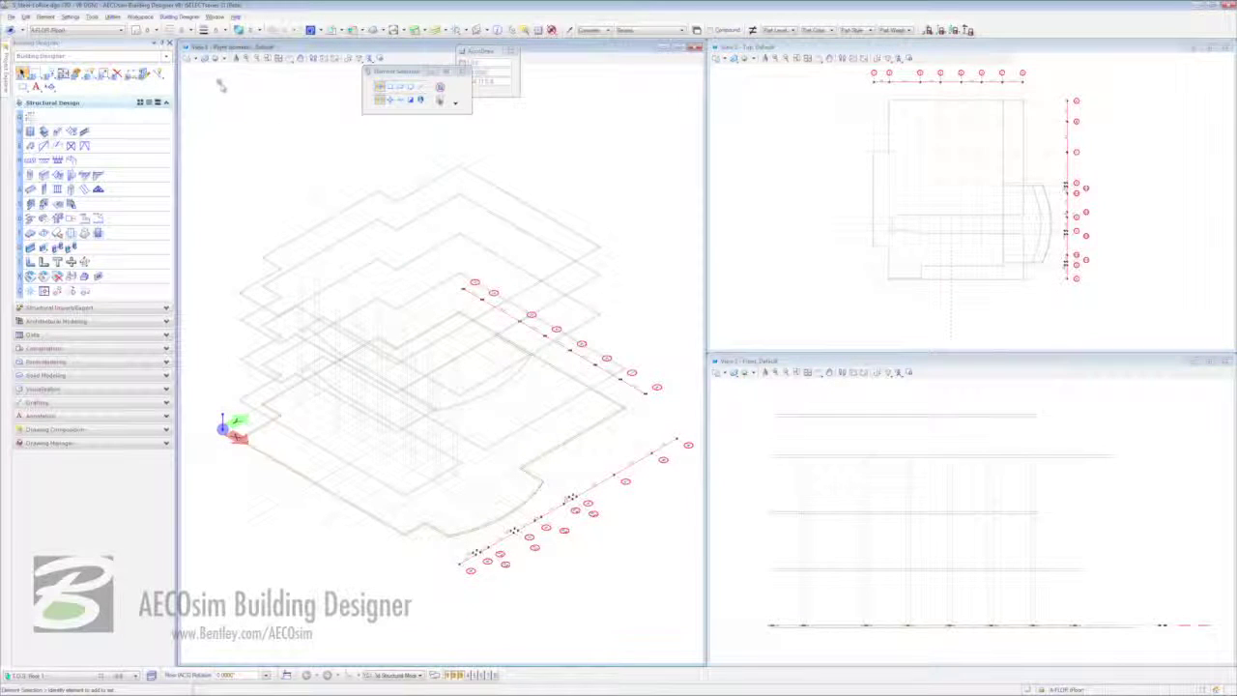
left_click(205, 60)
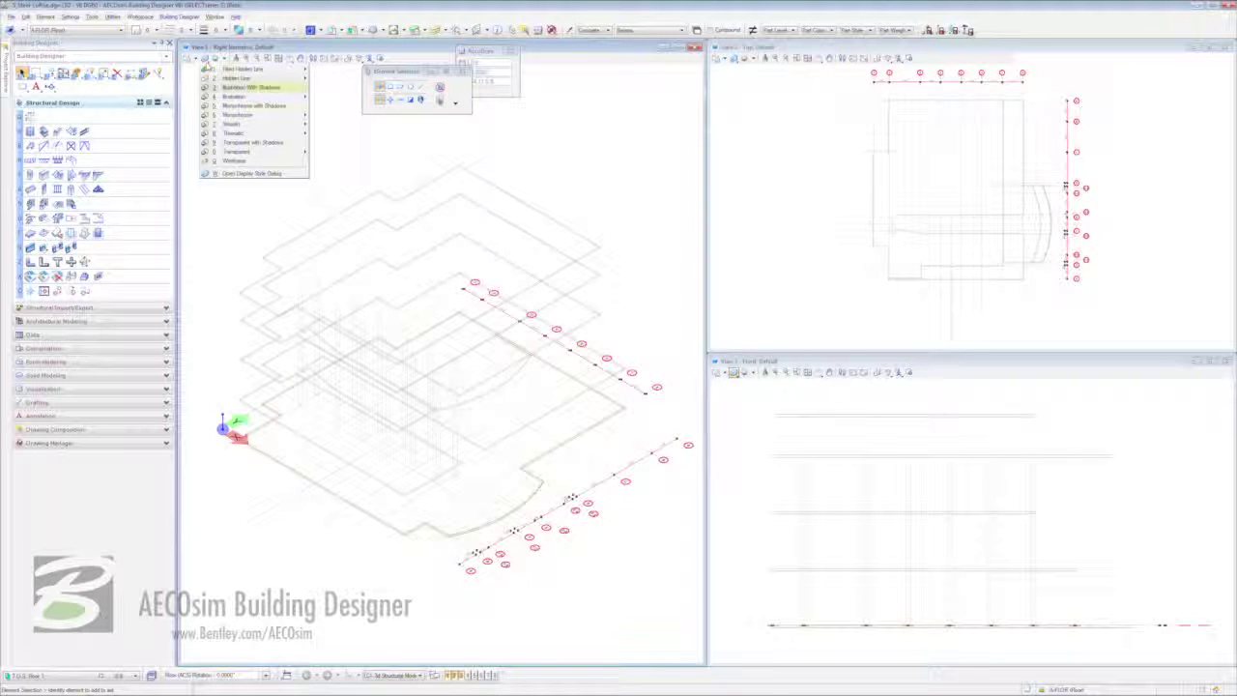
mouse_move(224, 97)
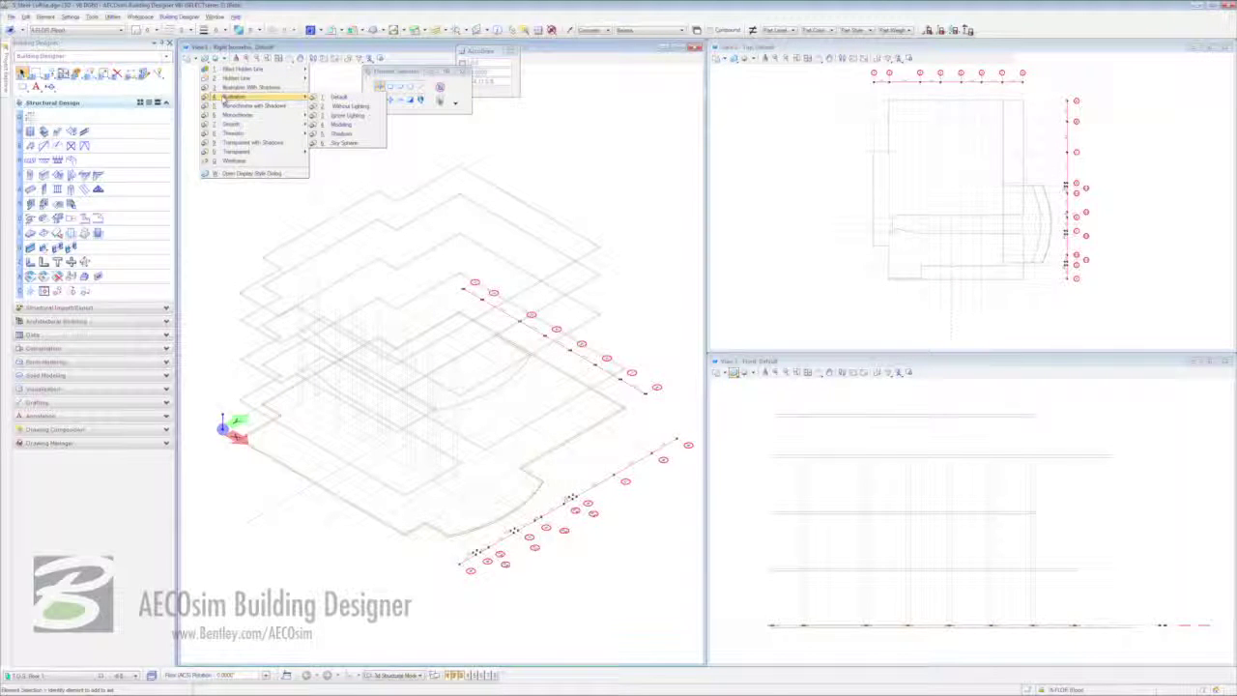
left_click(345, 107)
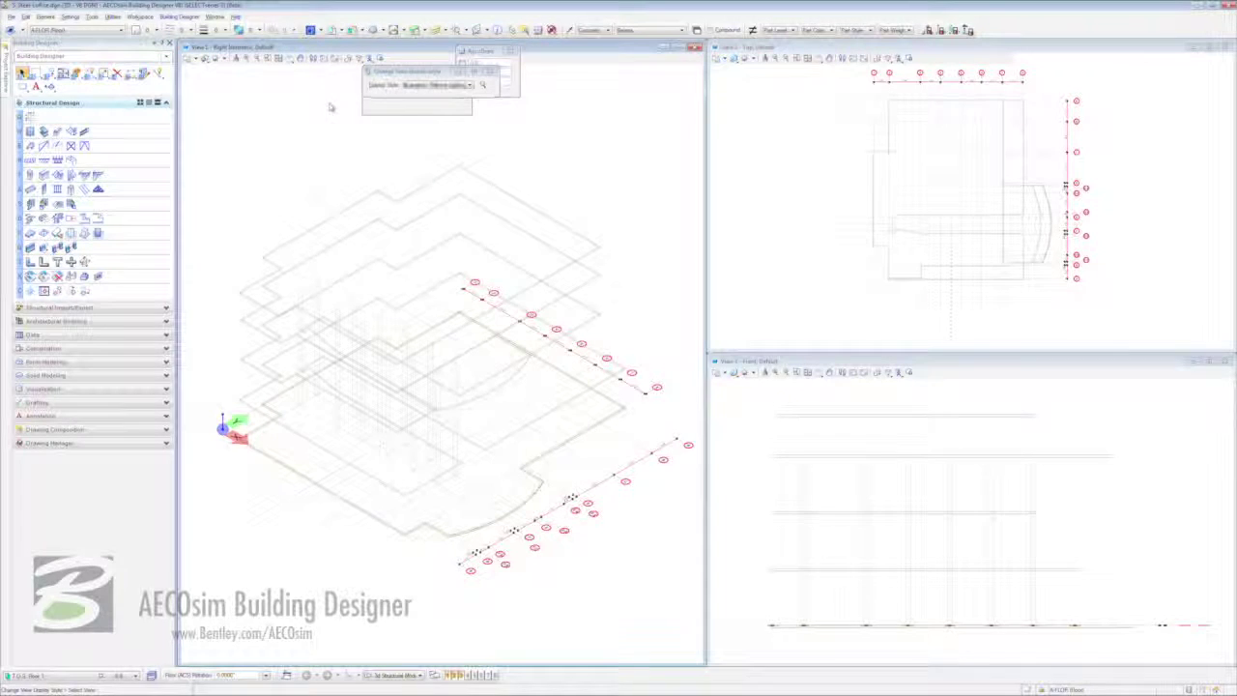
left_click(327, 136)
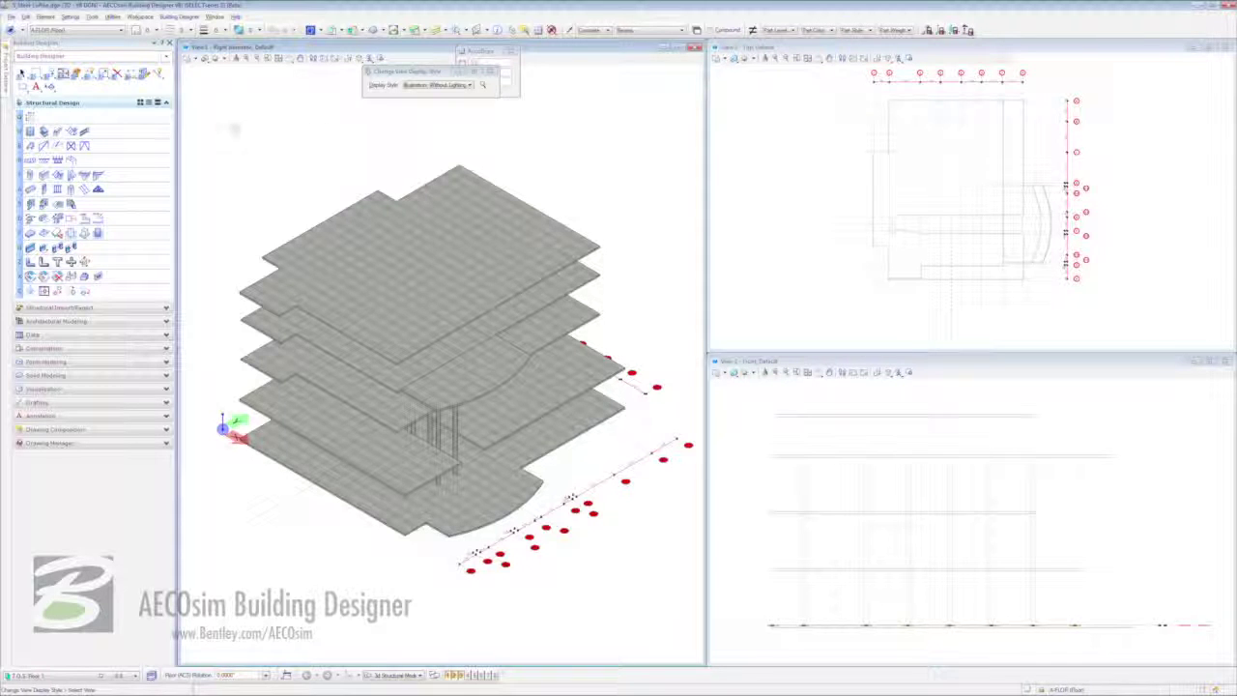
left_click(30, 132)
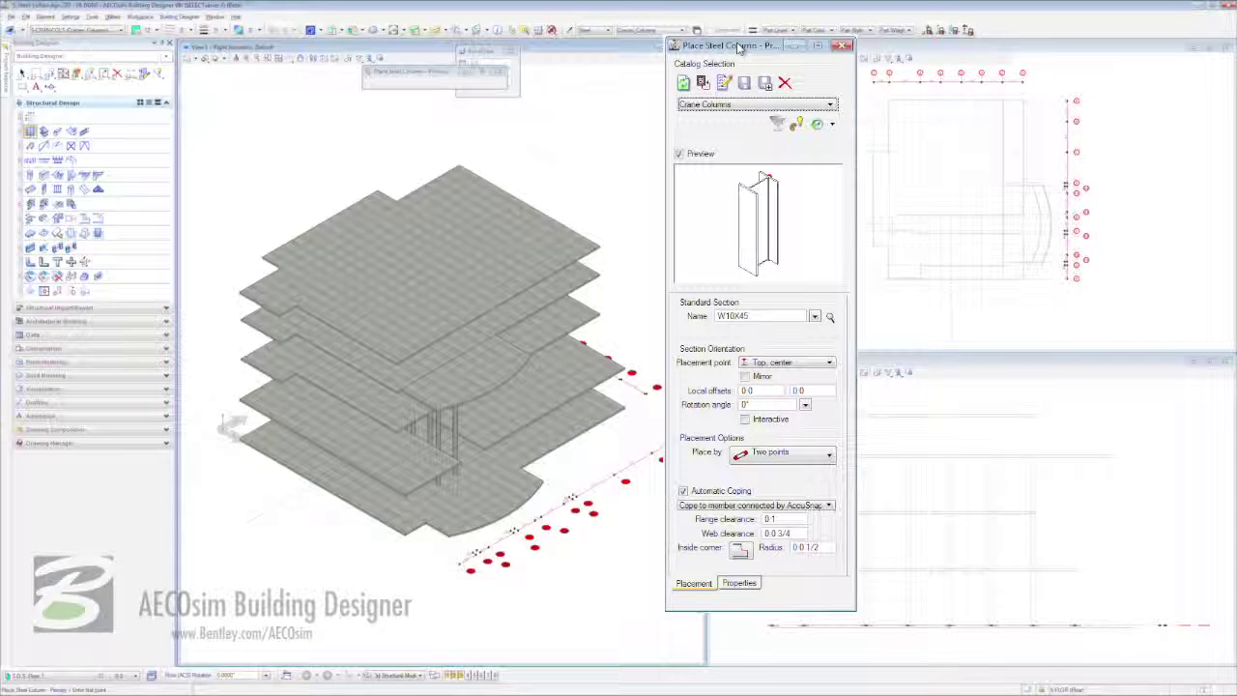
Change the Place Steel Column catalog entry from Crane Columns to Main Column.
left_click(831, 104)
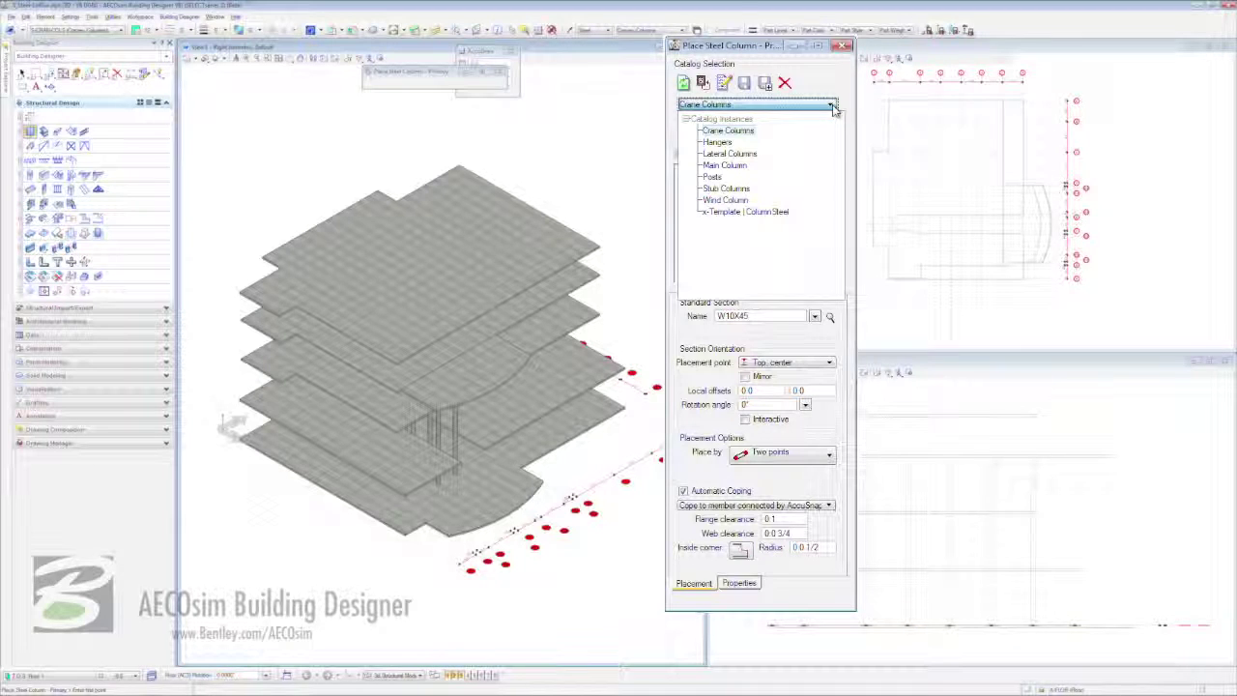
left_click(725, 165)
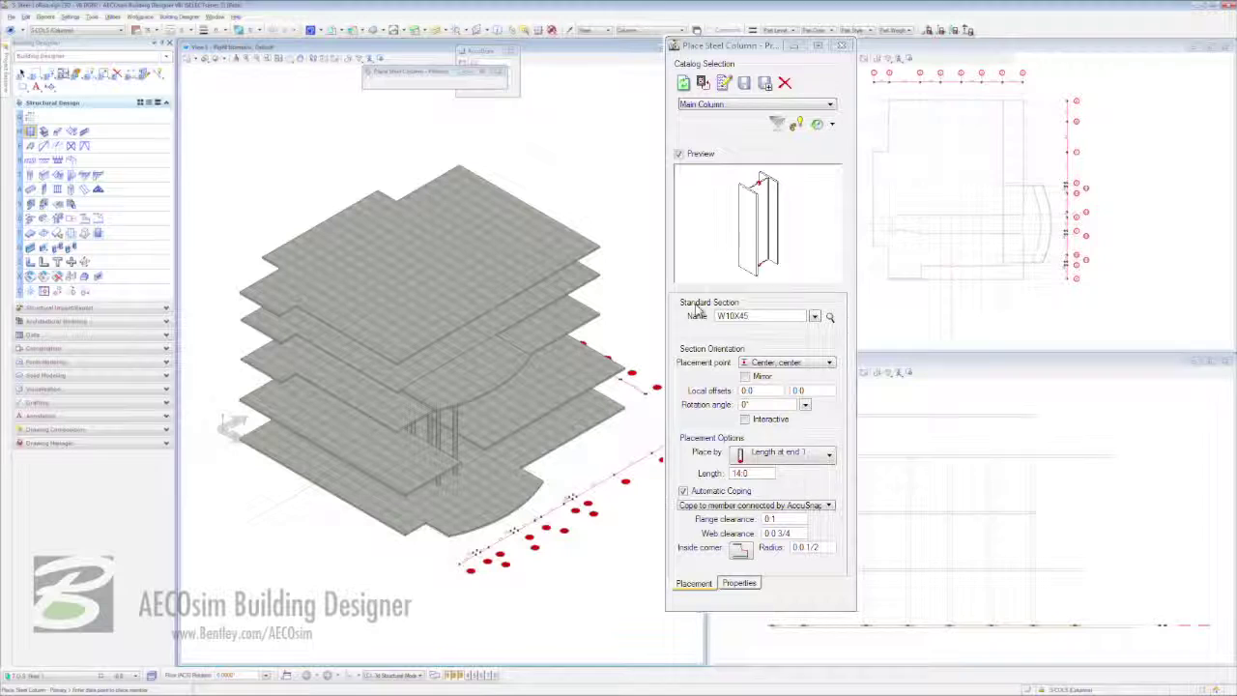
Choose the W10X45 section from the US I Shapes catalog for the column.
left_click(830, 318)
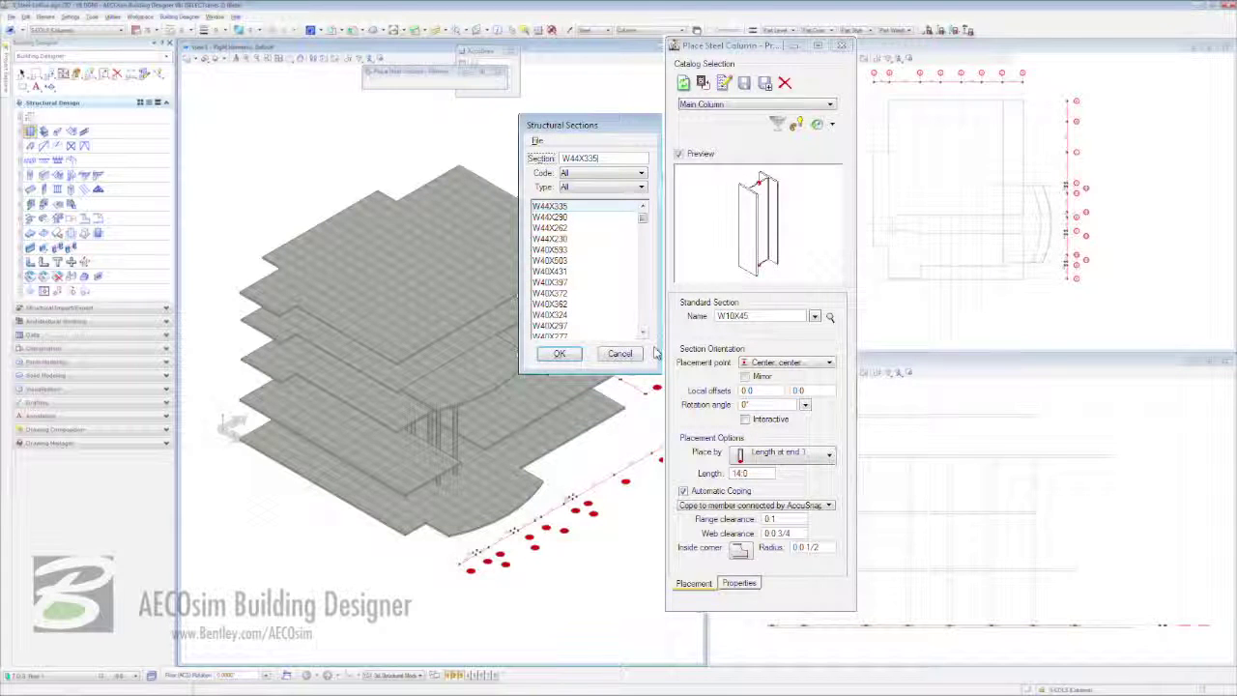
left_click(639, 174)
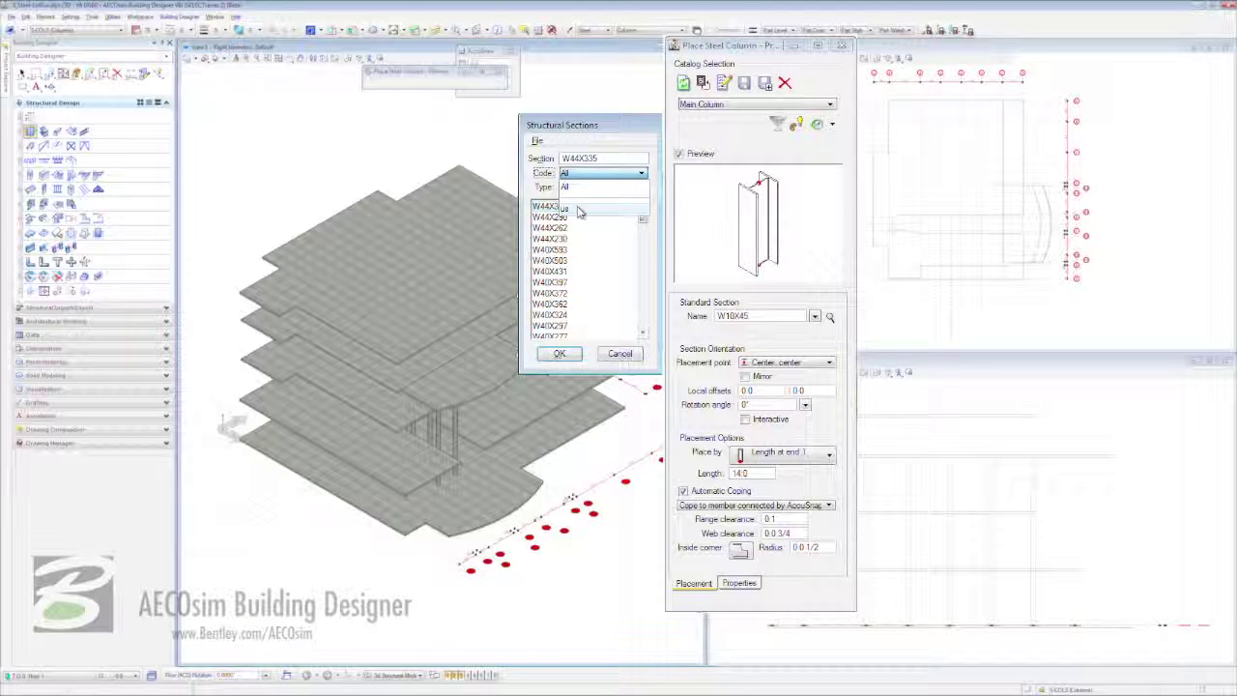
left_click(579, 210)
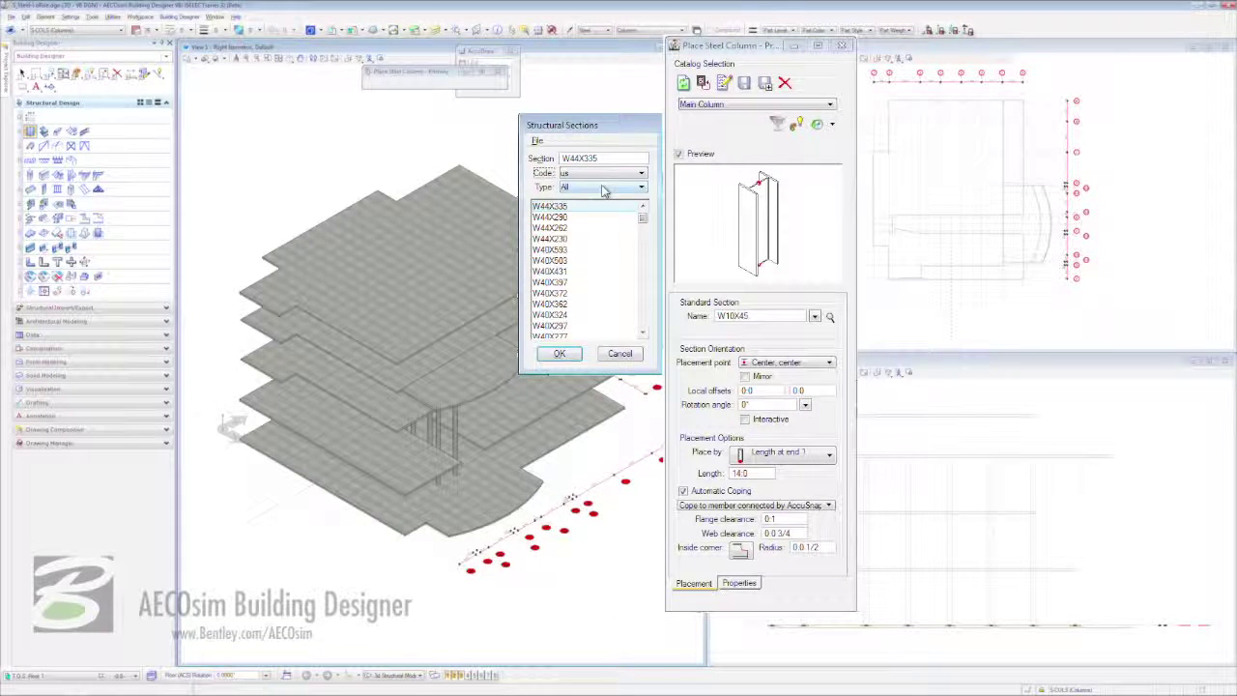
left_click(602, 189)
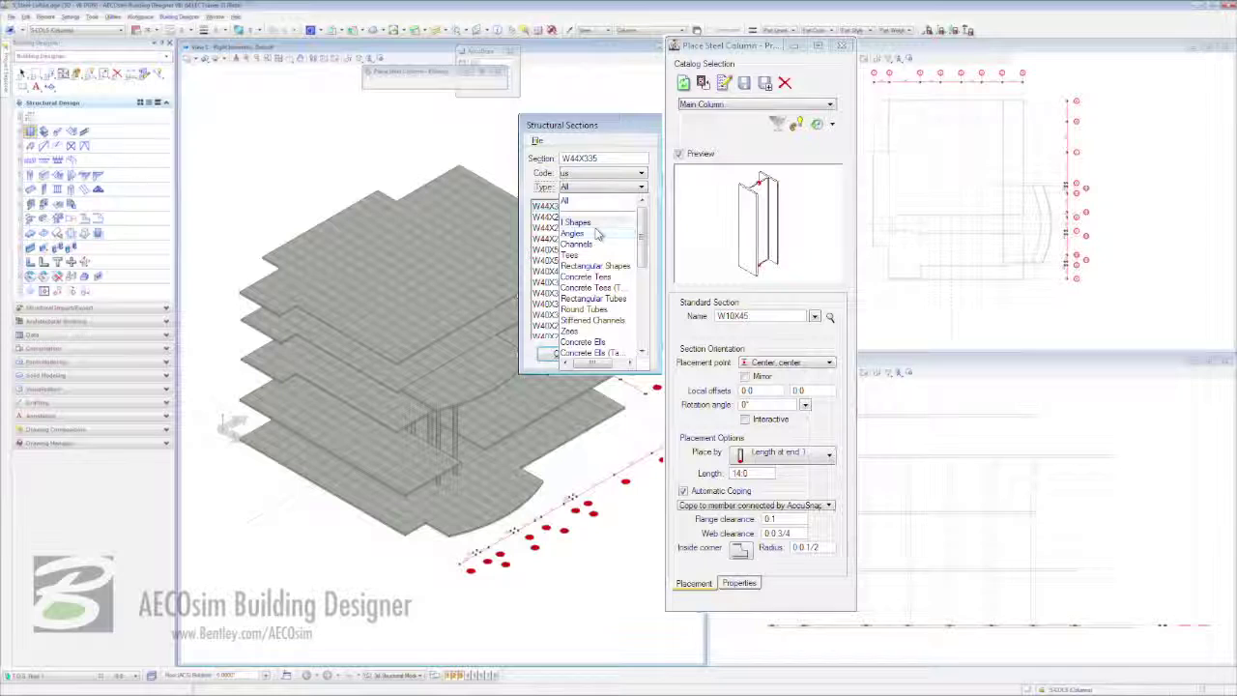
left_click(596, 225)
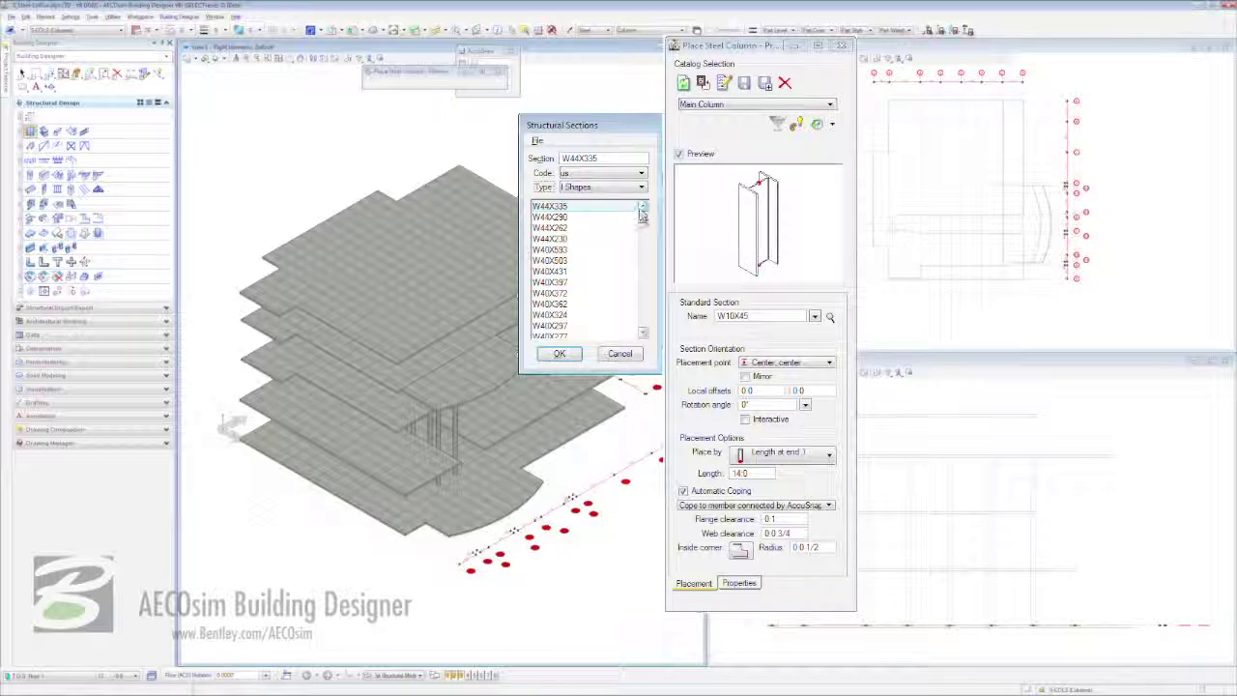
left_click_drag(644, 220, 641, 280)
scroll(564, 264, "down", 15)
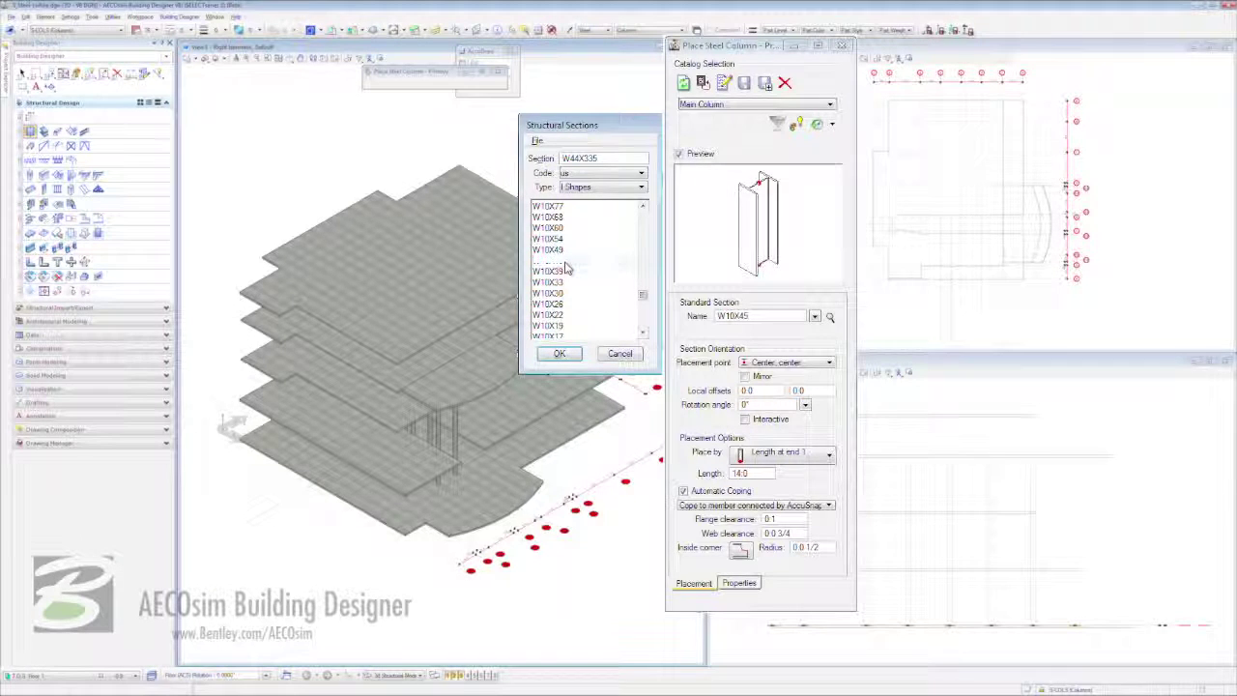
left_click(560, 262)
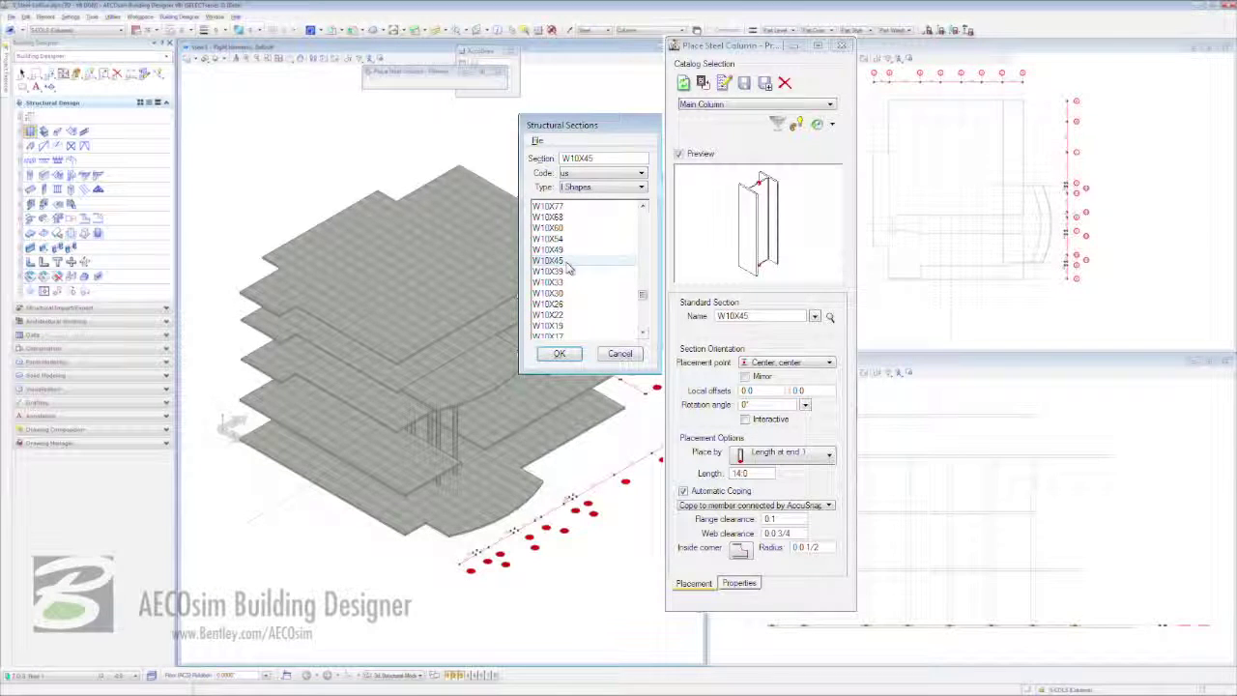
left_click(560, 355)
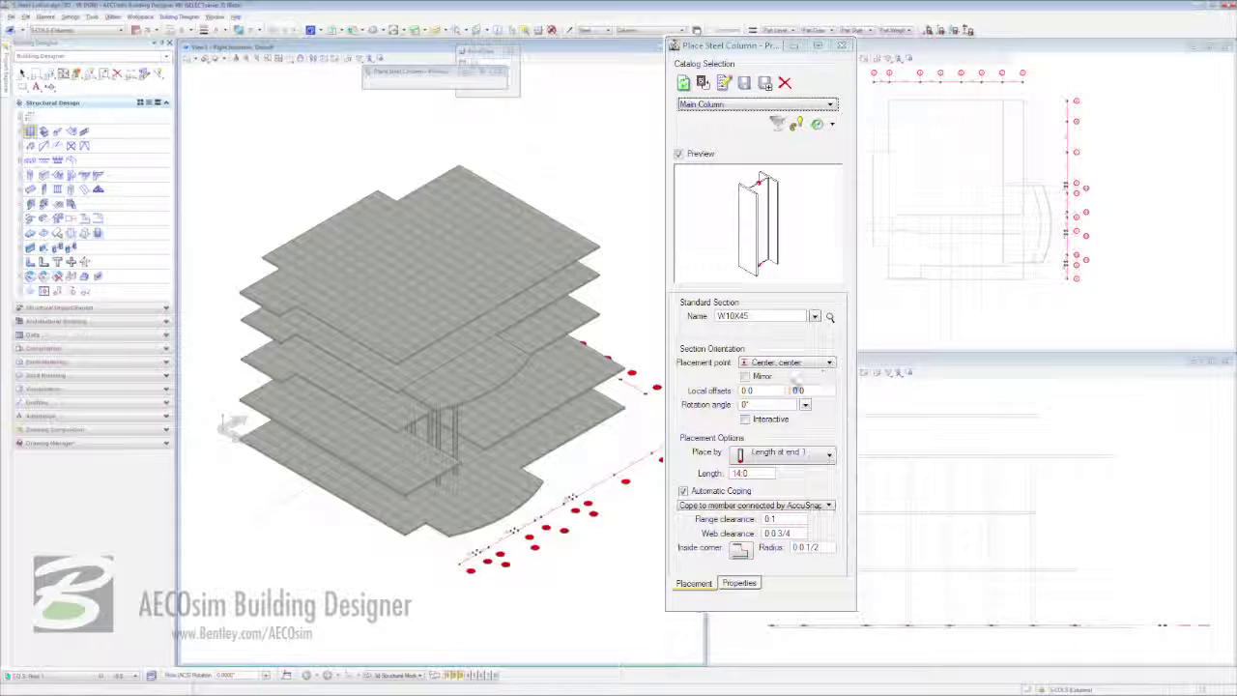
Set the W10X45 column to place by Length at end 1 with a length of 16.4.
left_click(817, 465)
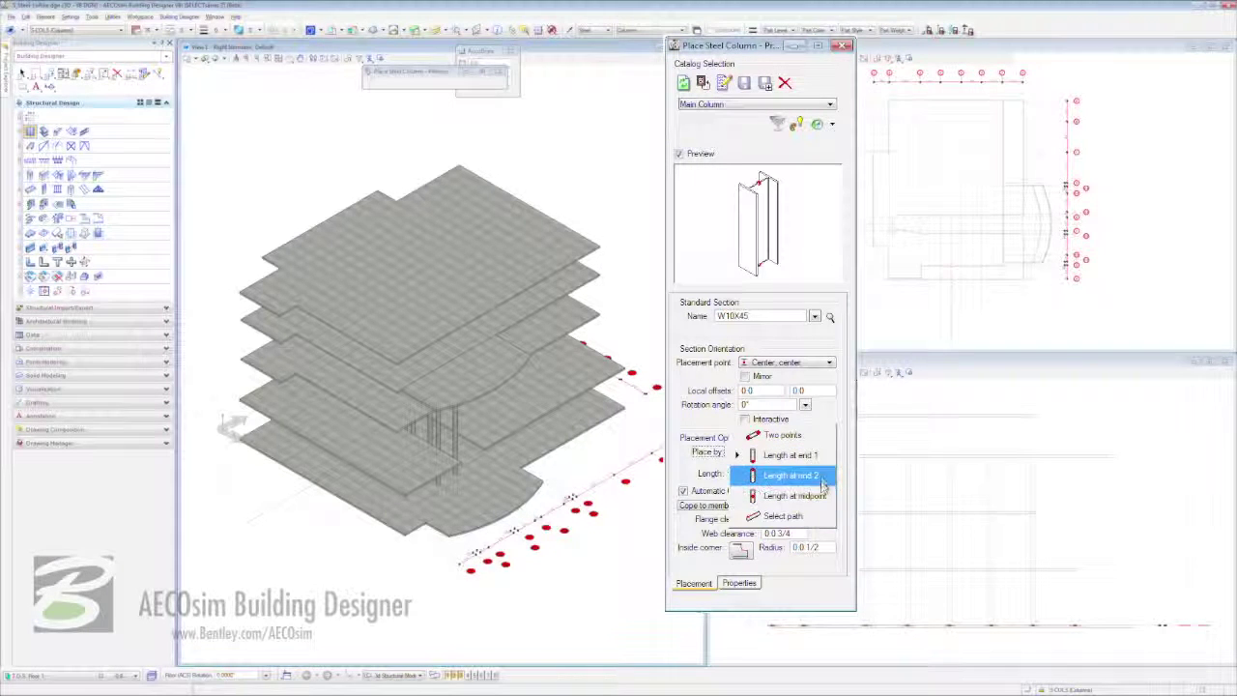
left_click(789, 455)
left_click(711, 472)
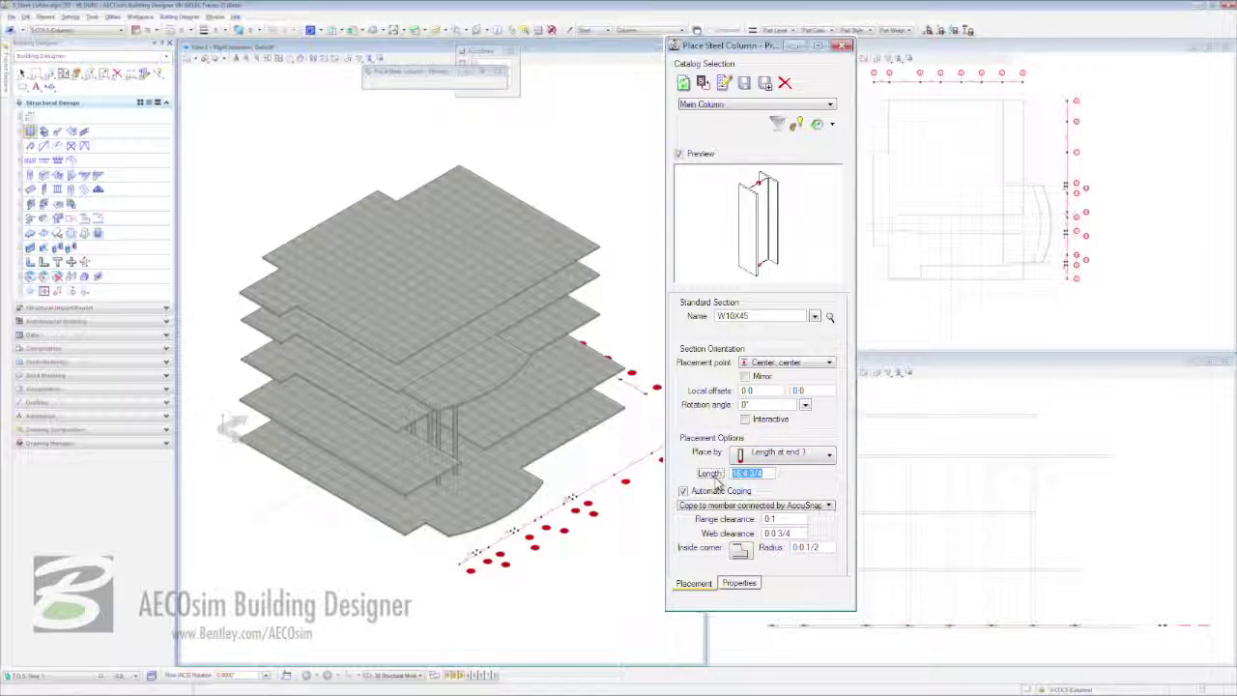
type("16.4")
key("Tab")
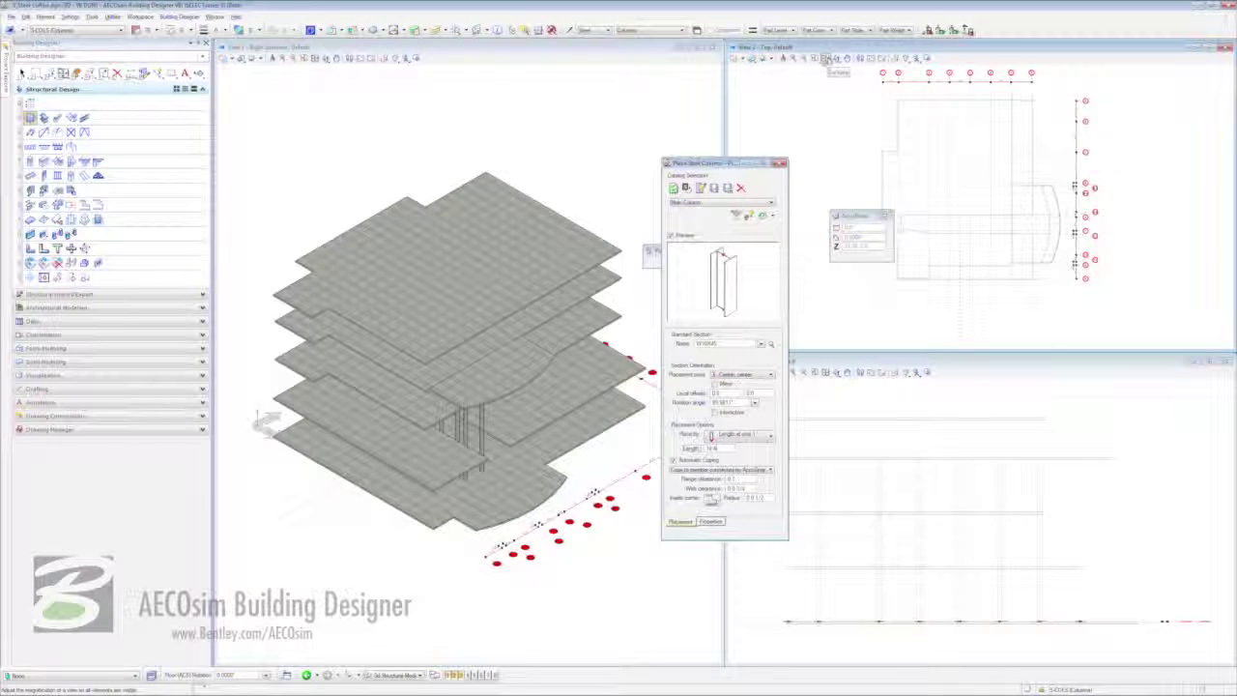
Place the first W10X45 column at the front-corner grid intersection, then select it.
left_click(816, 60)
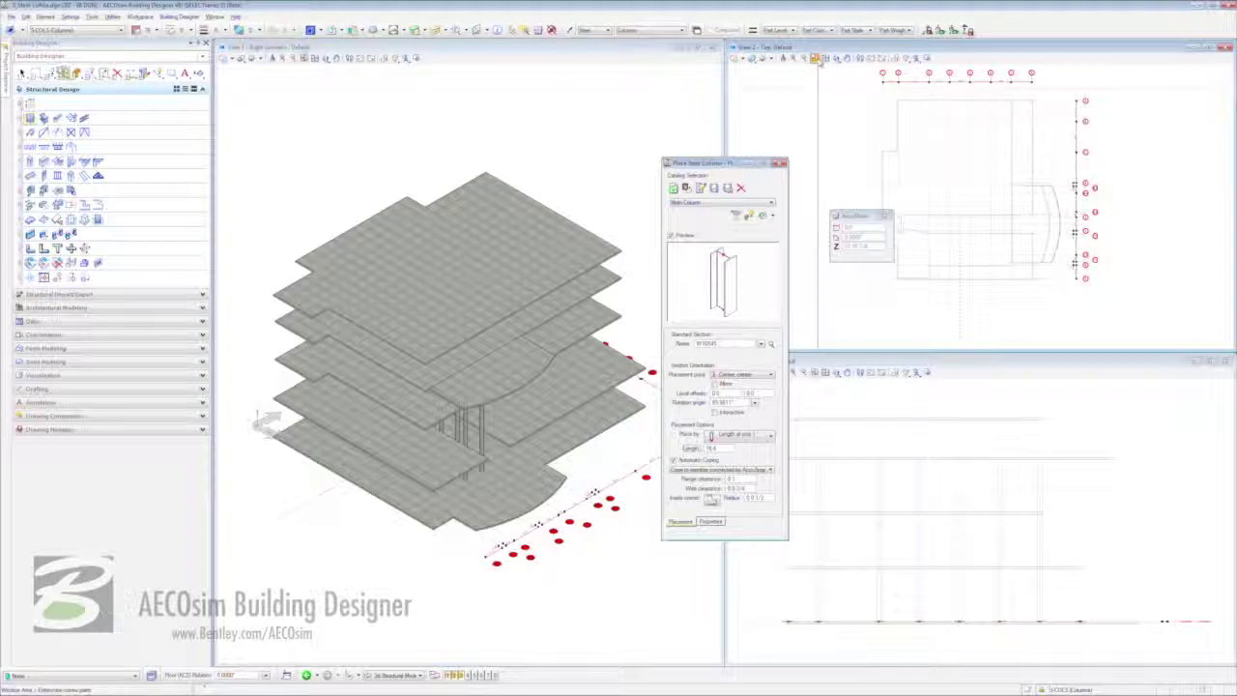
left_click(973, 253)
left_click(1044, 292)
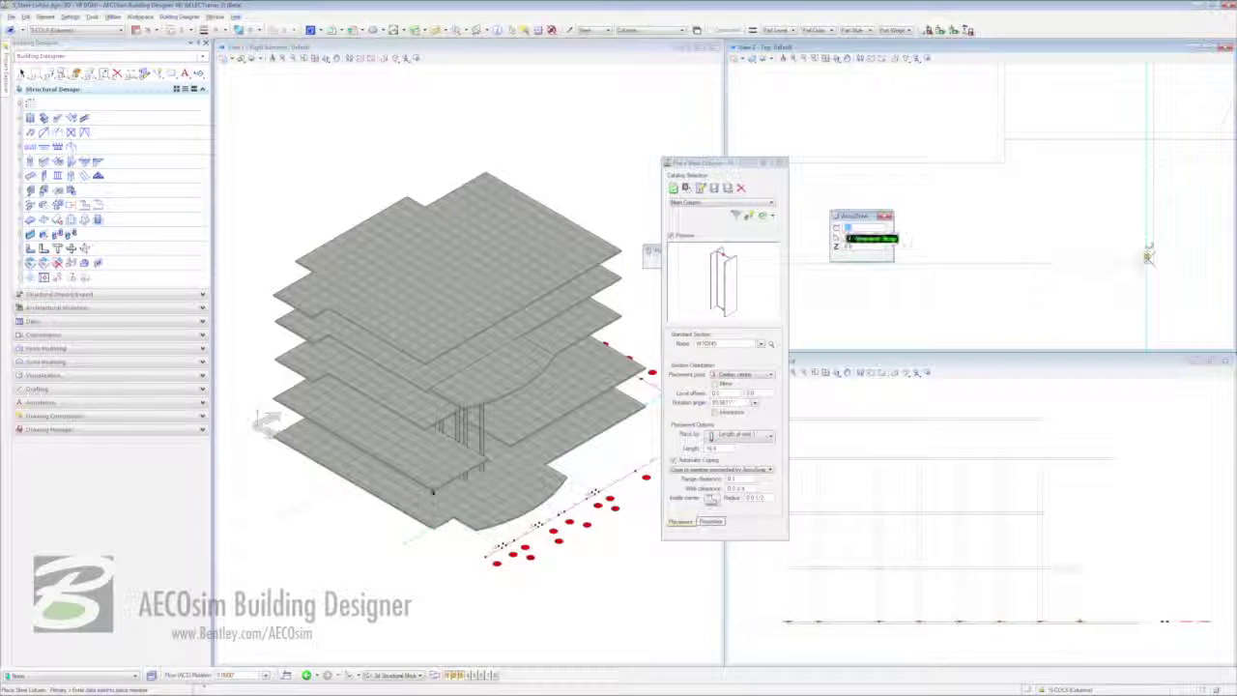
left_click(1147, 256)
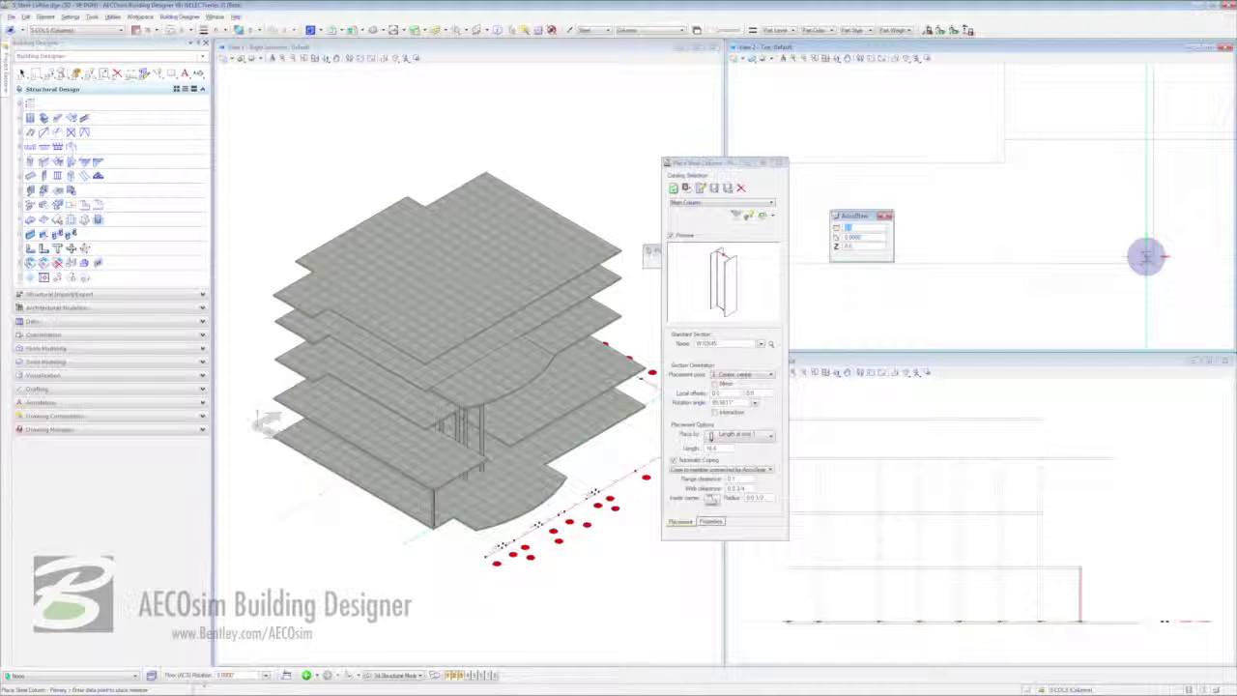
key("Escape")
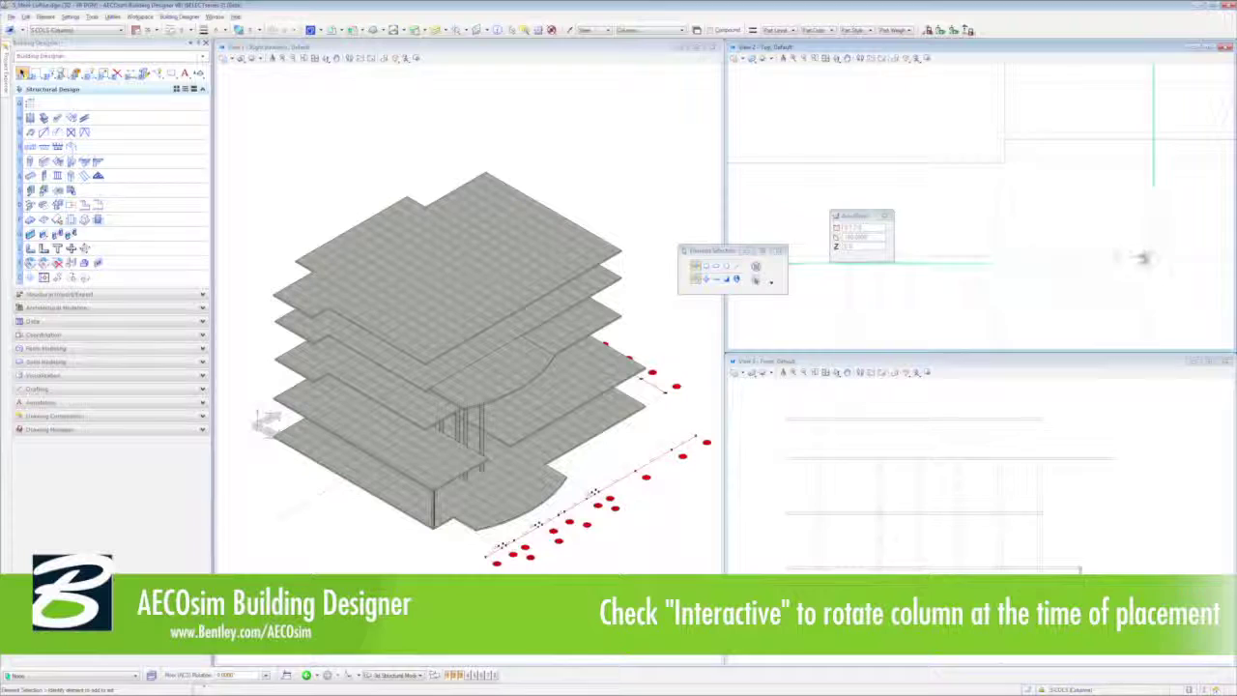
left_click(1146, 256)
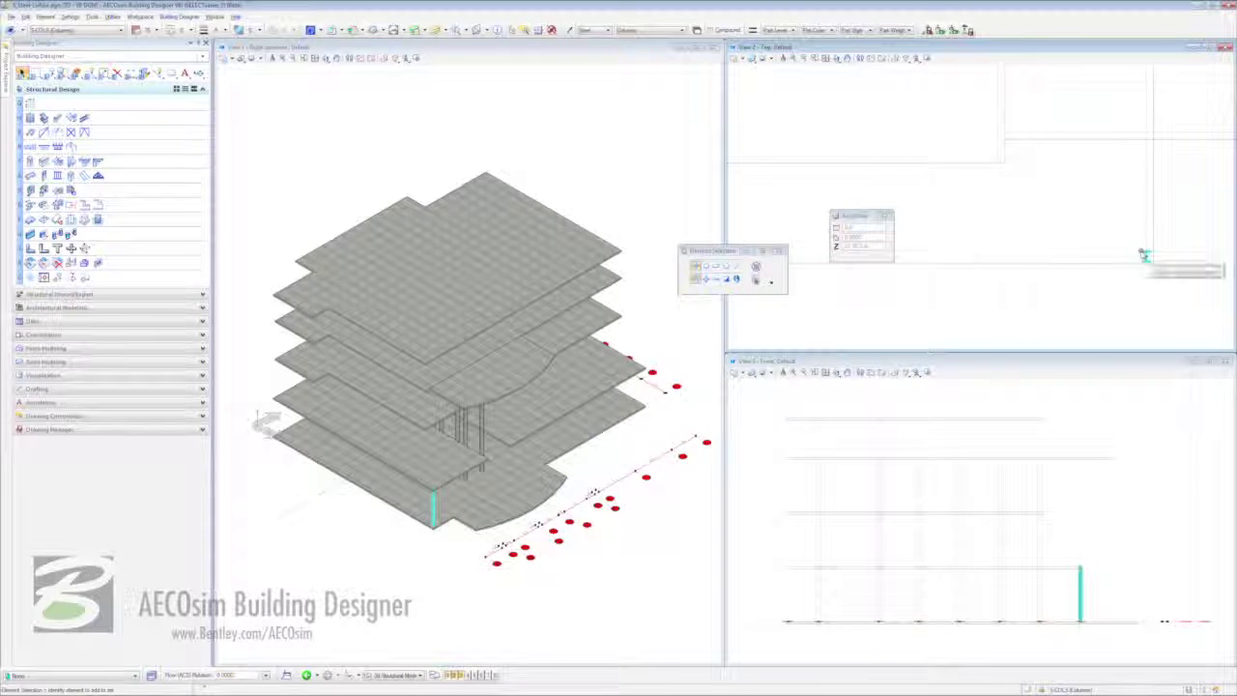
Copy the selected column 5 times along the front grid line from its base point.
right_click(1143, 255)
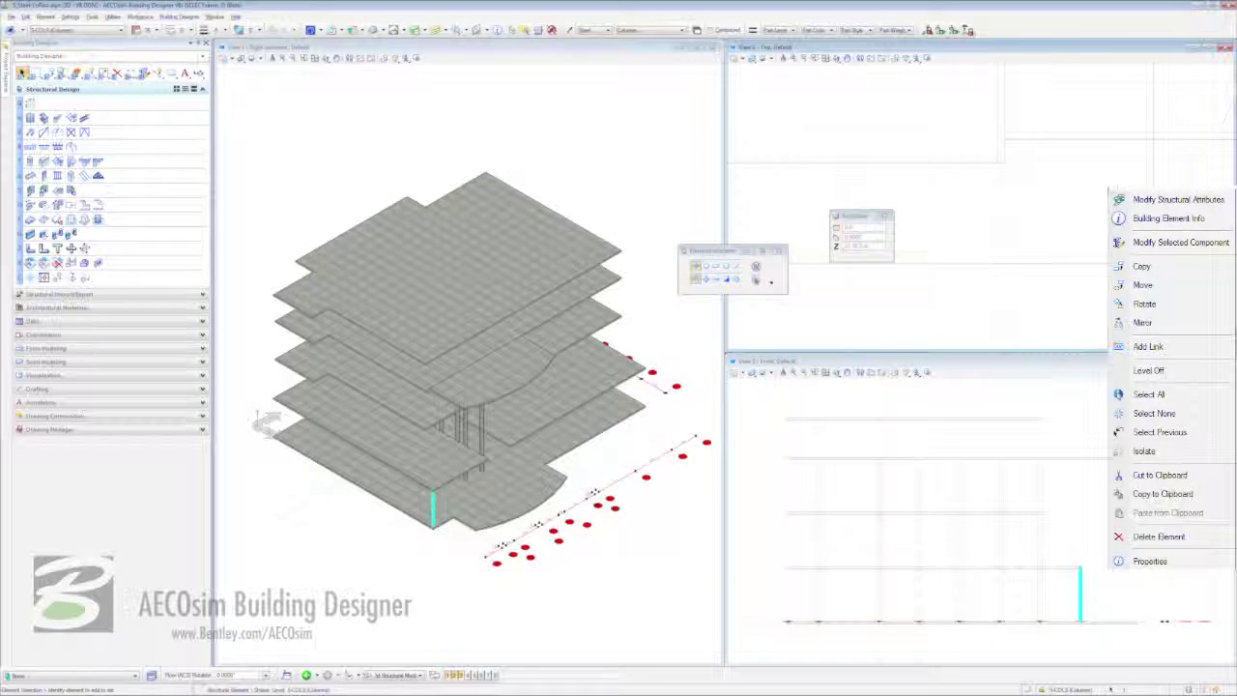
left_click(1142, 266)
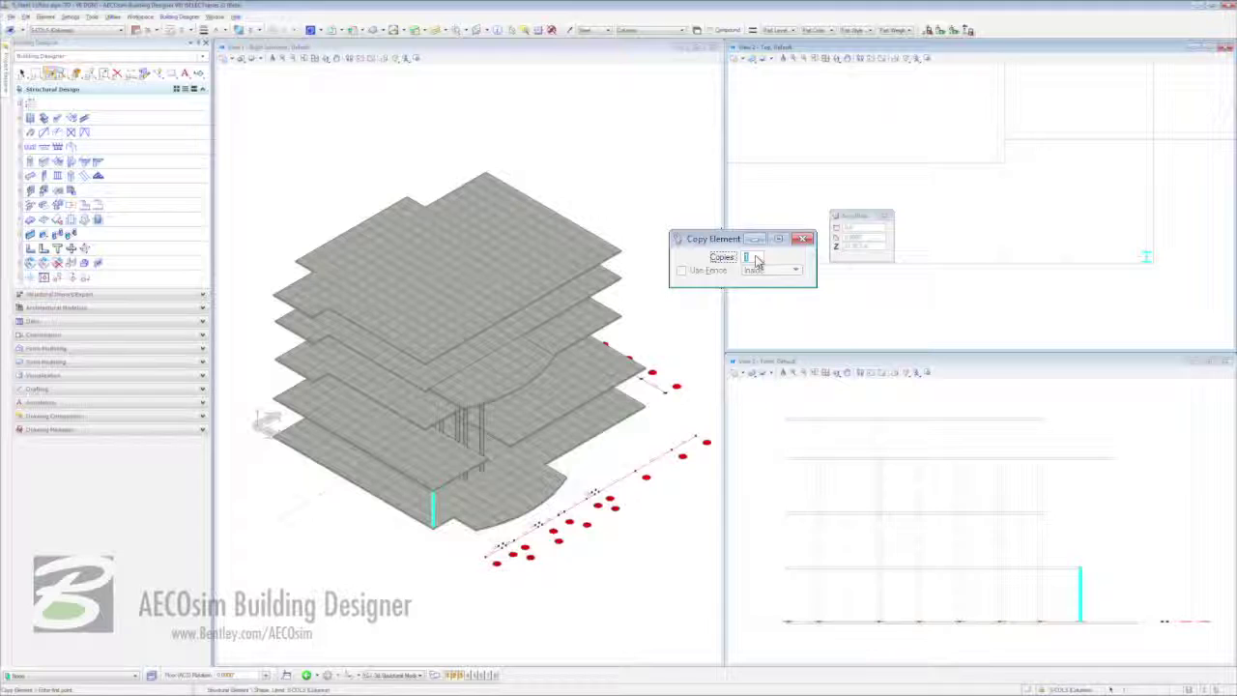
type("5")
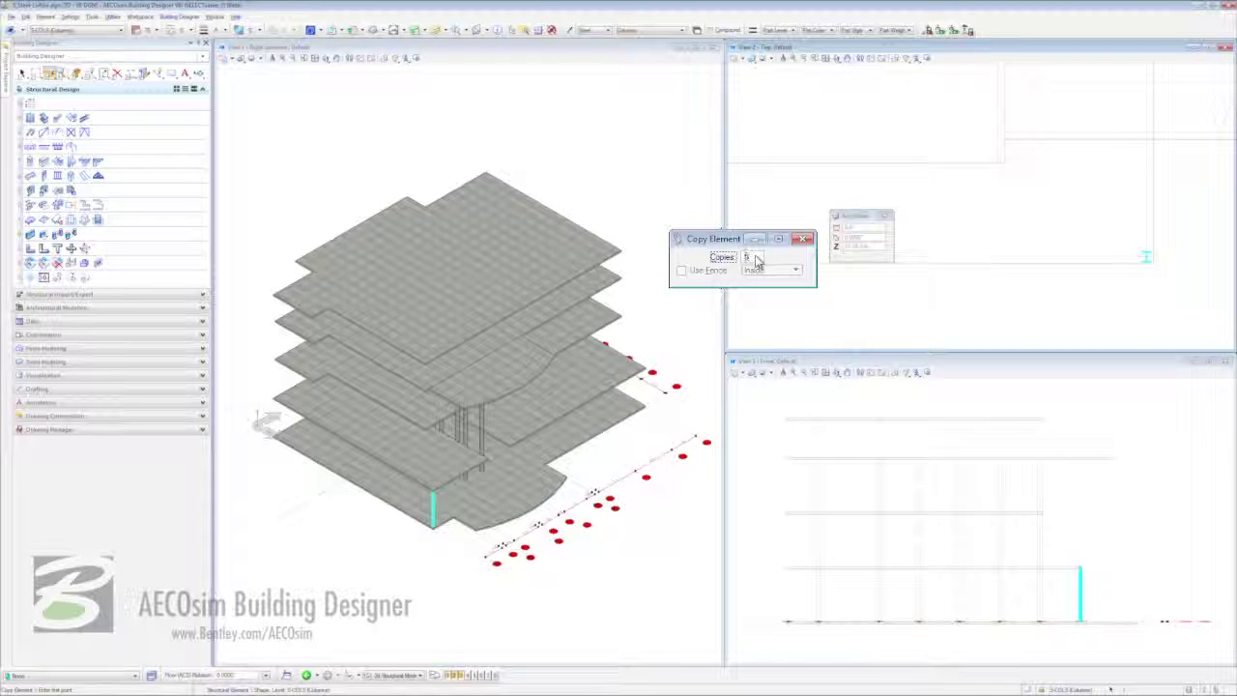
left_click(1142, 257)
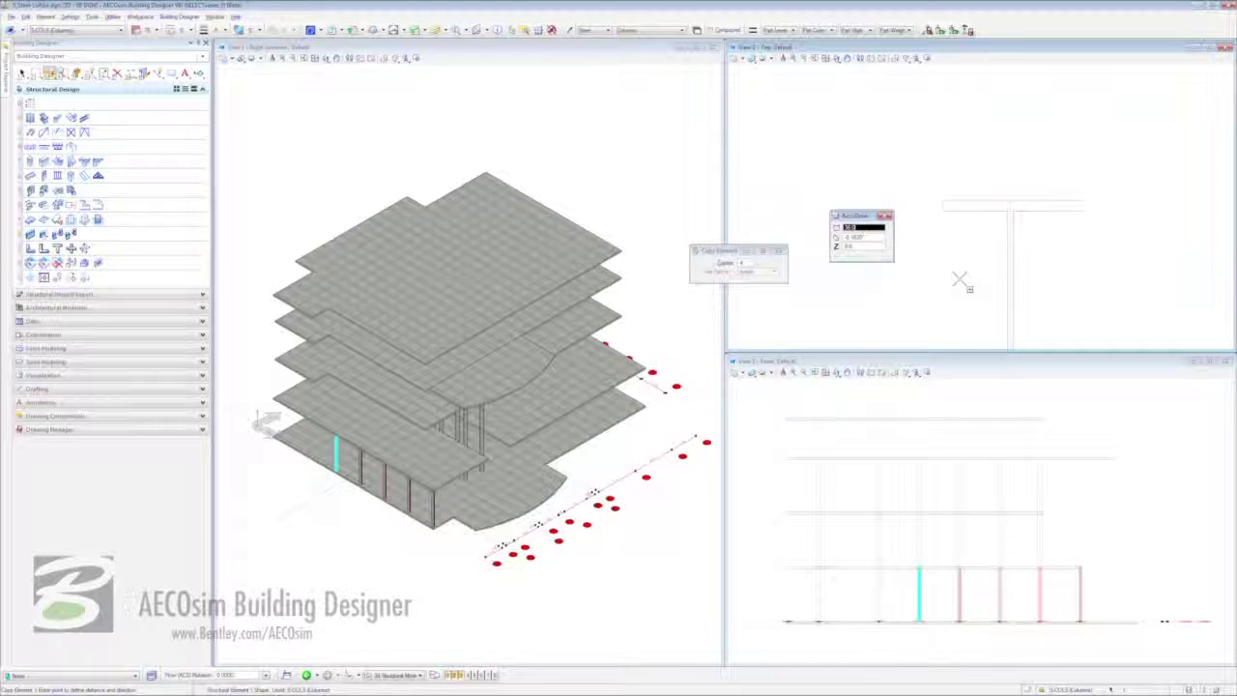
key("Escape")
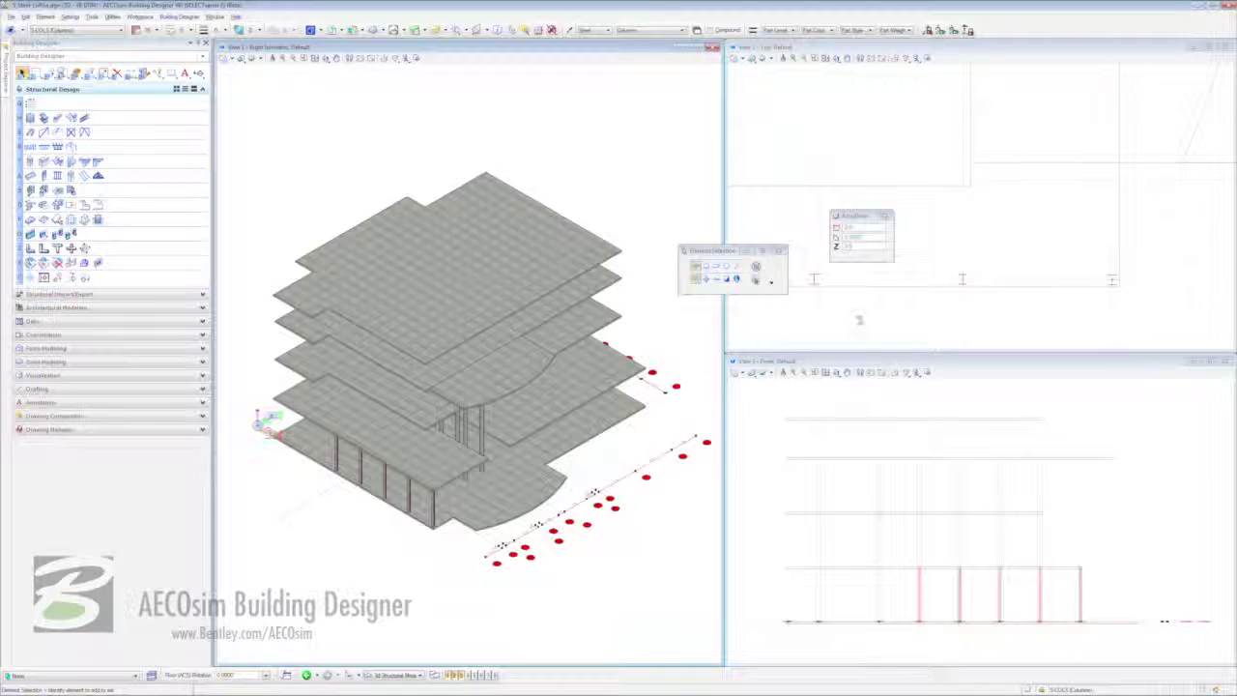
Place a W10X45 column of length 60.8 at a grid point, with the Roof floor expanded.
left_click(966, 319)
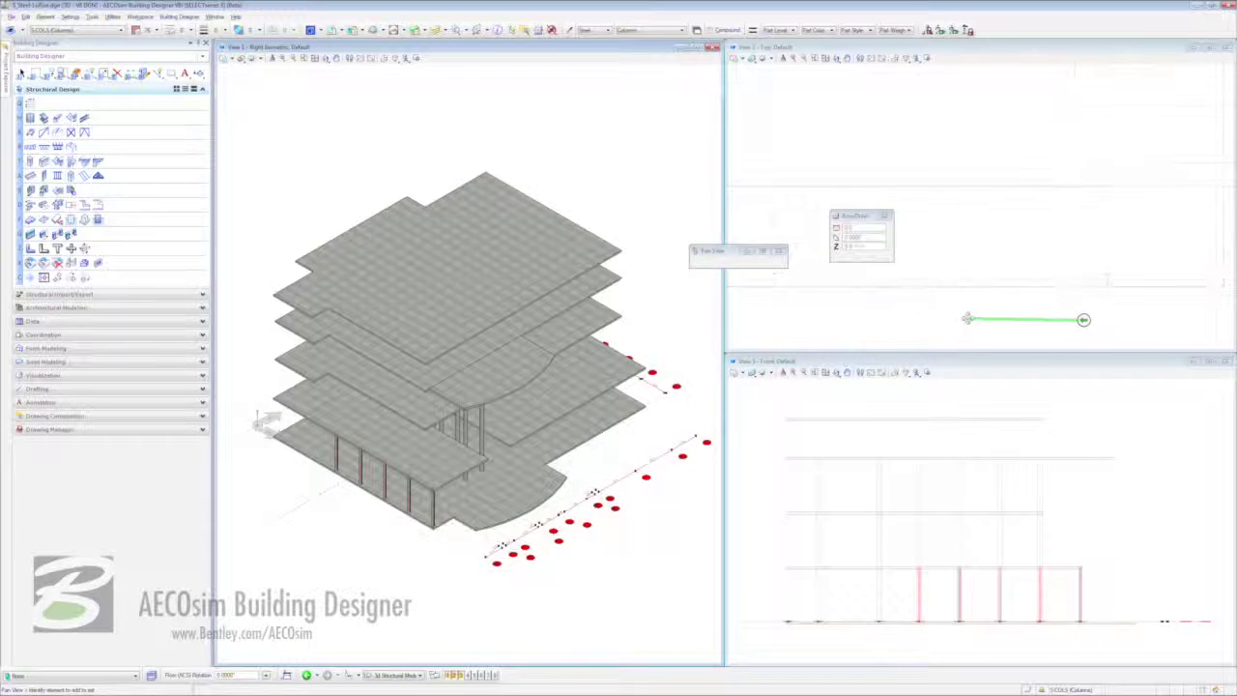
left_click(1083, 318)
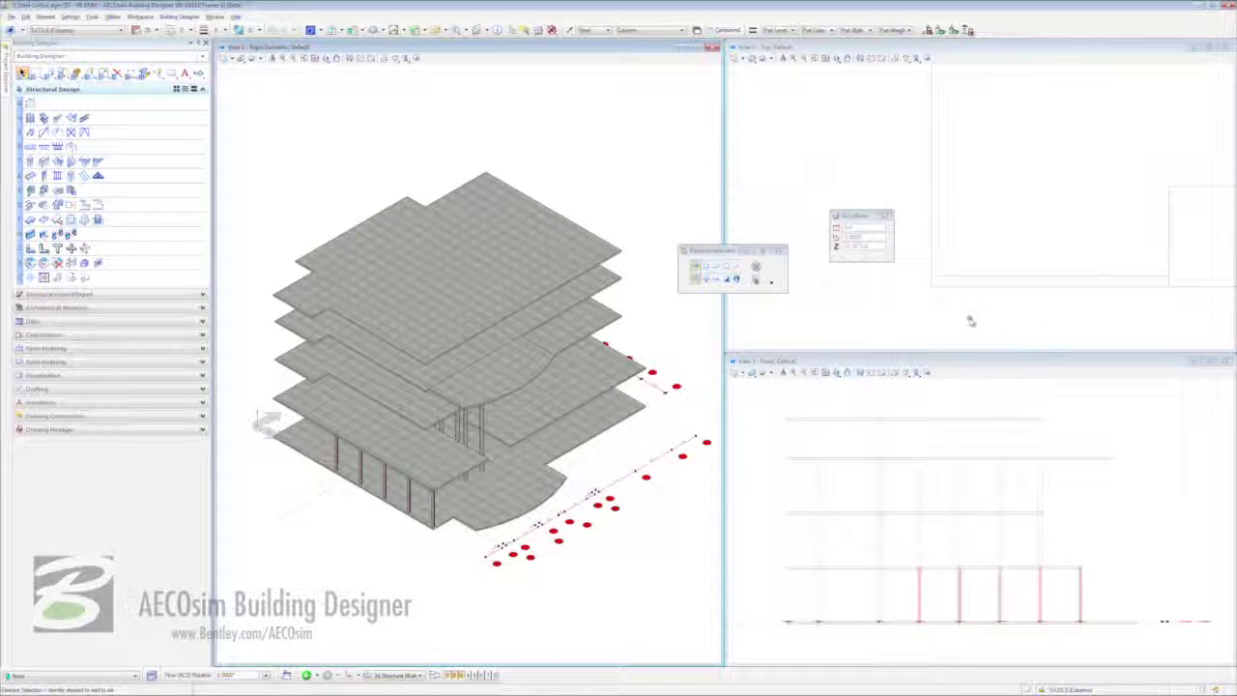
left_click(30, 117)
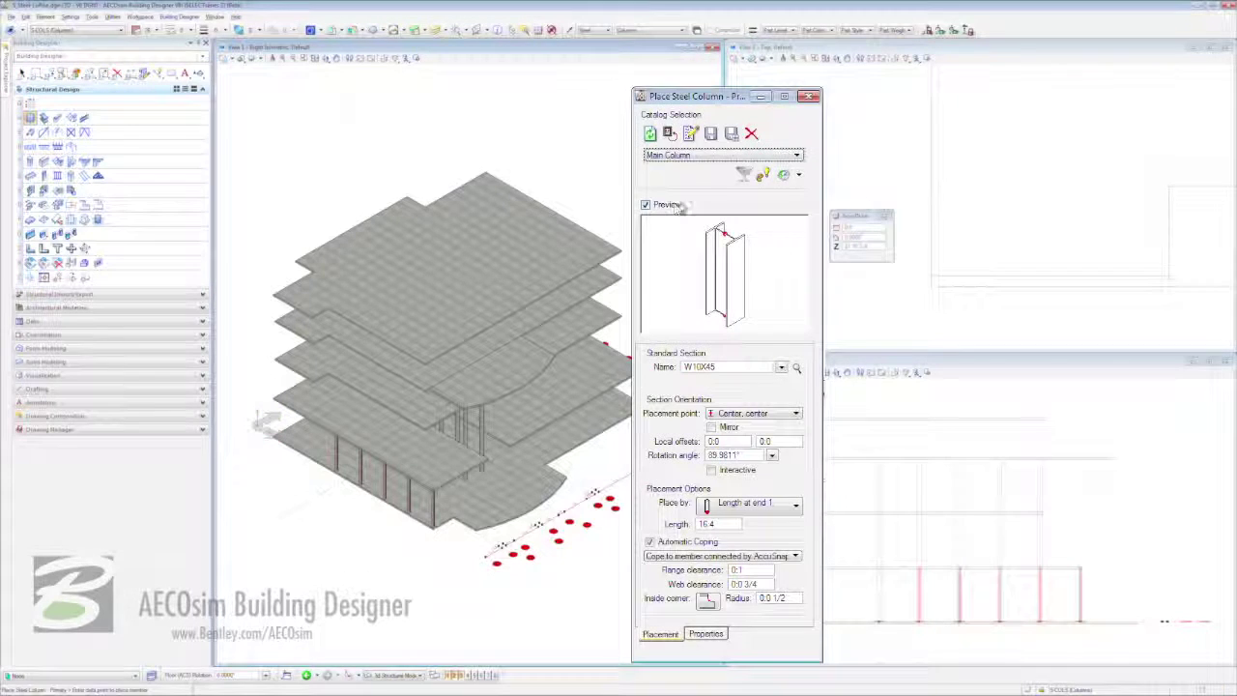
double_click(704, 524)
type("60")
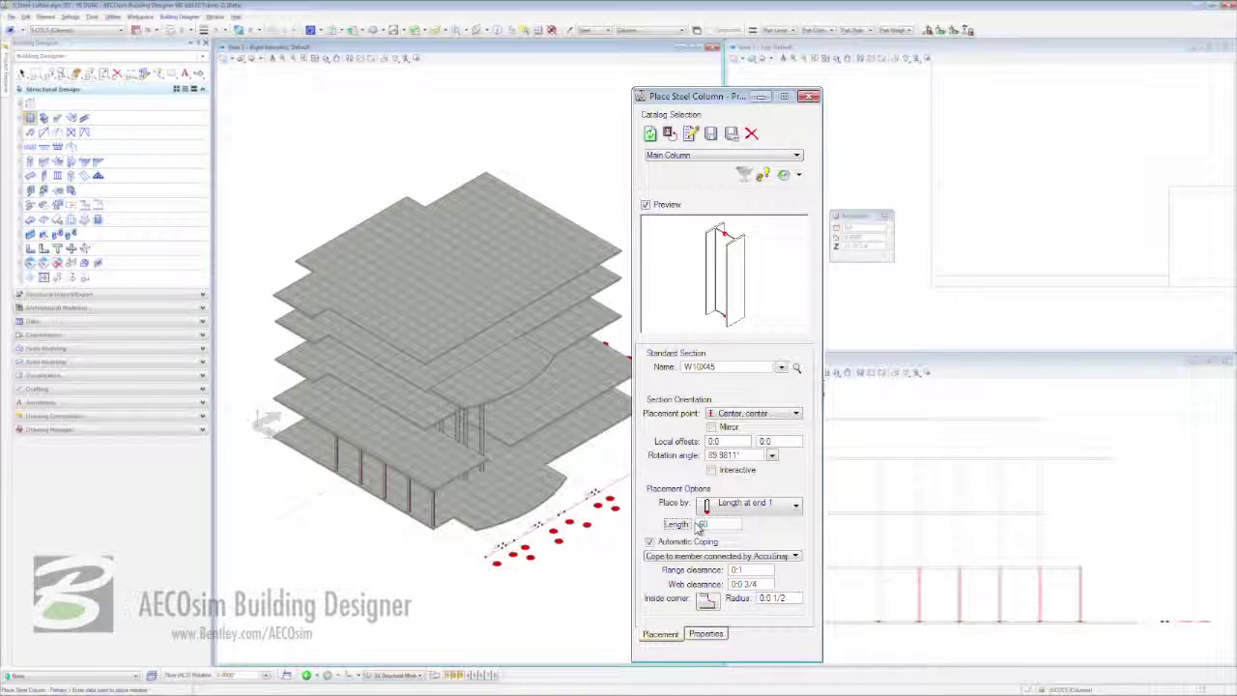
type(".8")
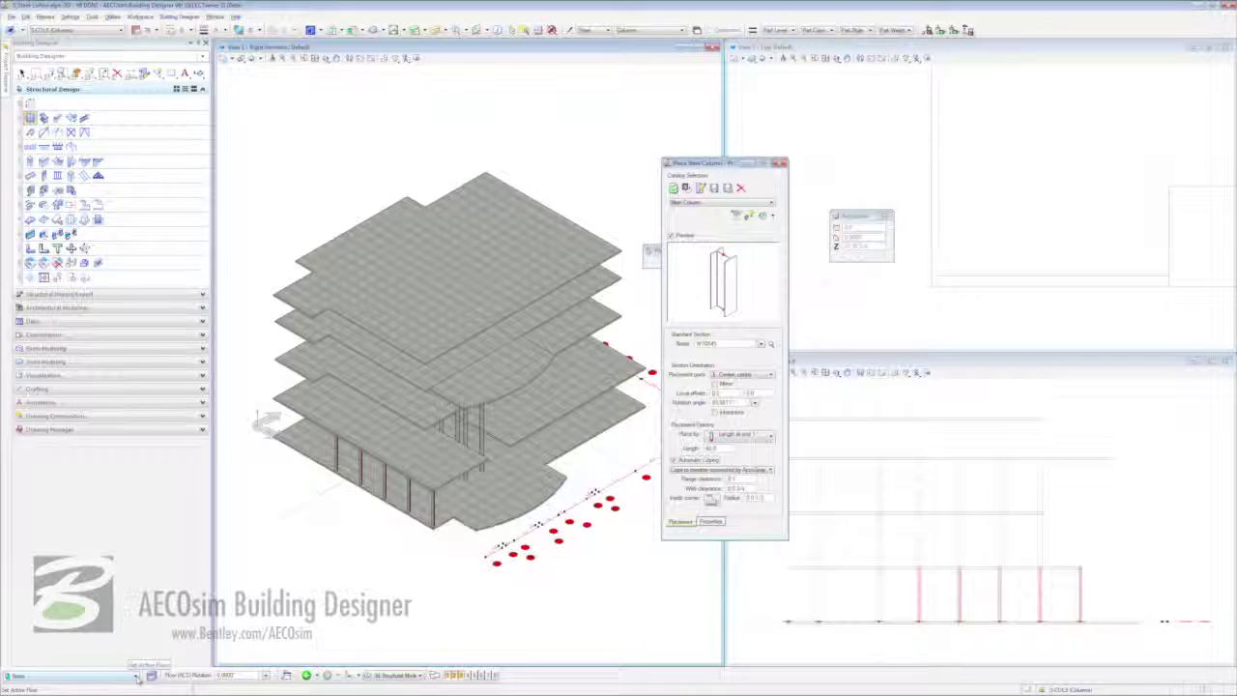
left_click(137, 676)
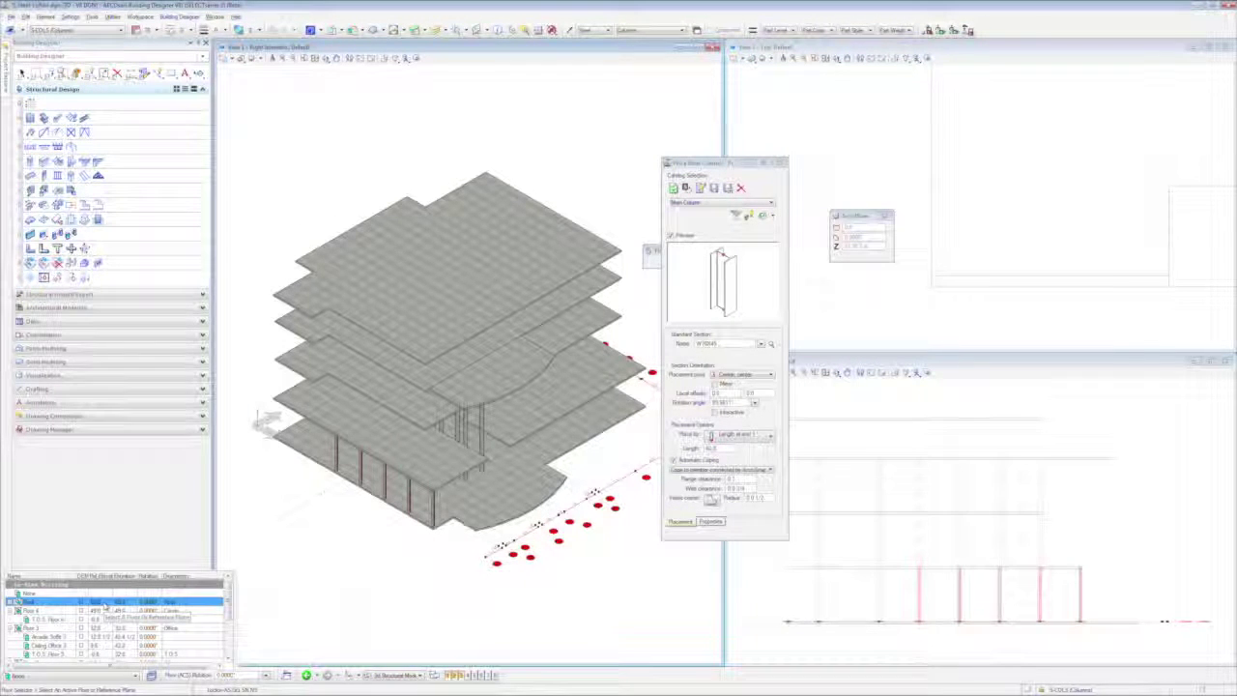
left_click(10, 601)
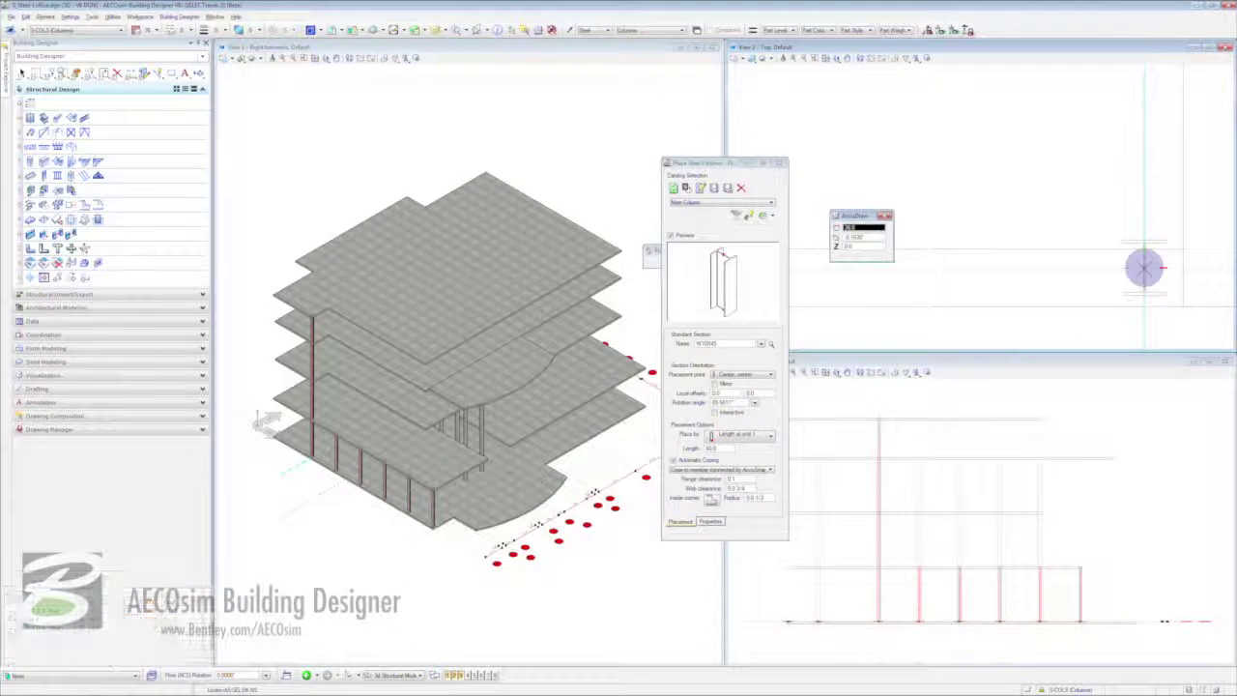
left_click(1184, 255)
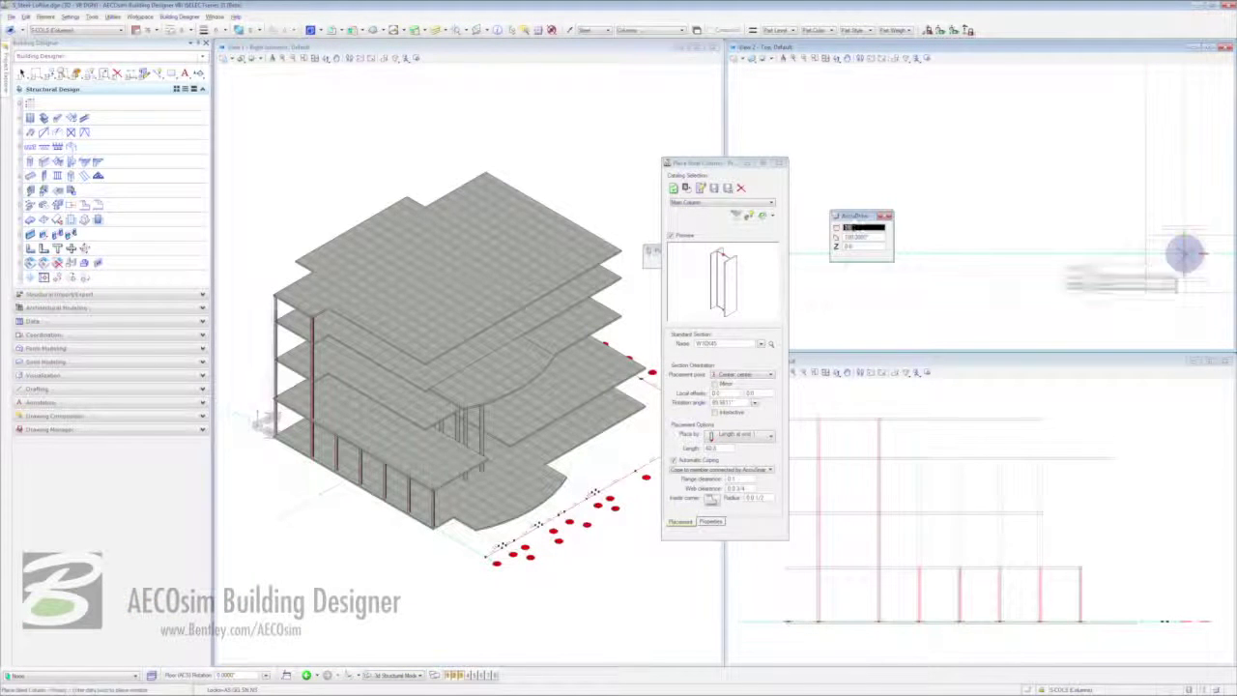
key("Escape")
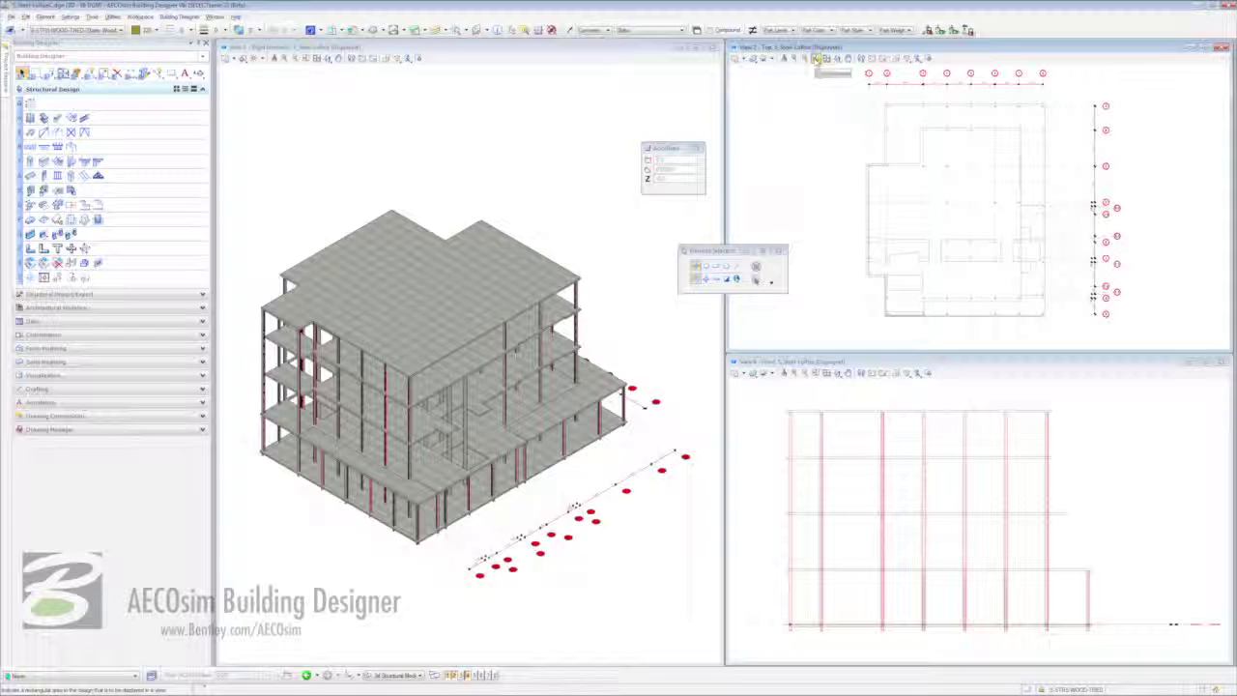
Zoom View 2 onto the building core and block-select the interior columns there.
left_click(816, 59)
left_click(852, 230)
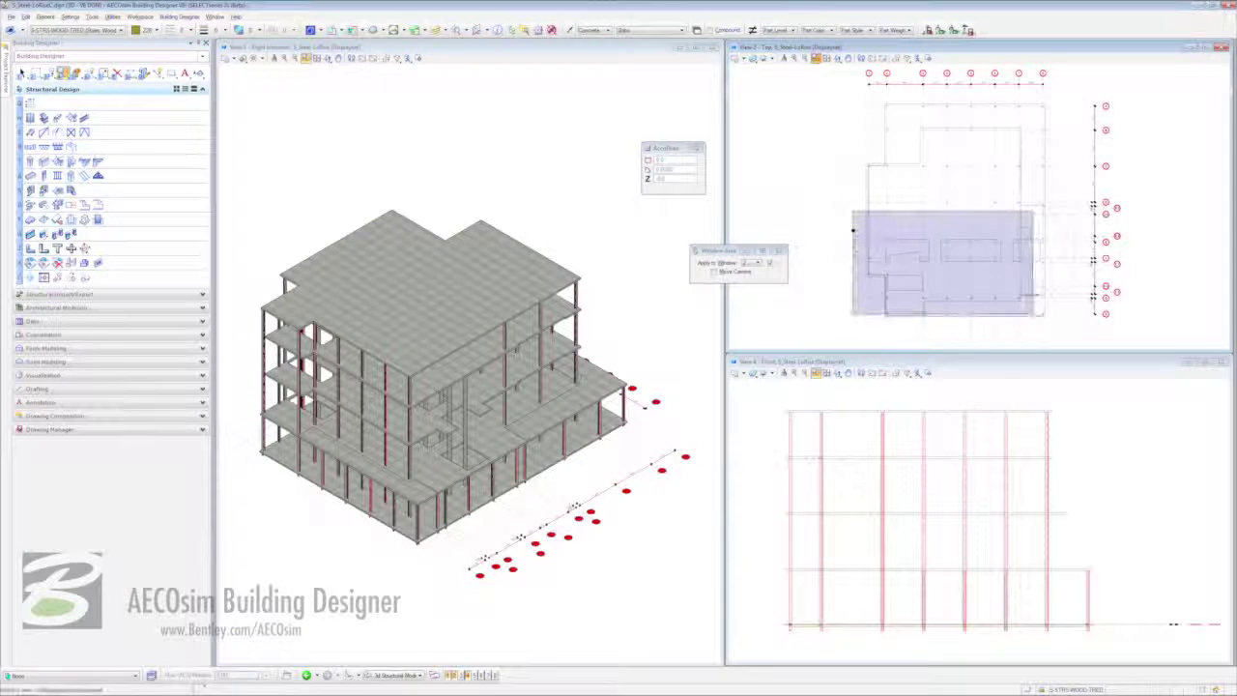
left_click(1120, 343)
right_click(837, 243)
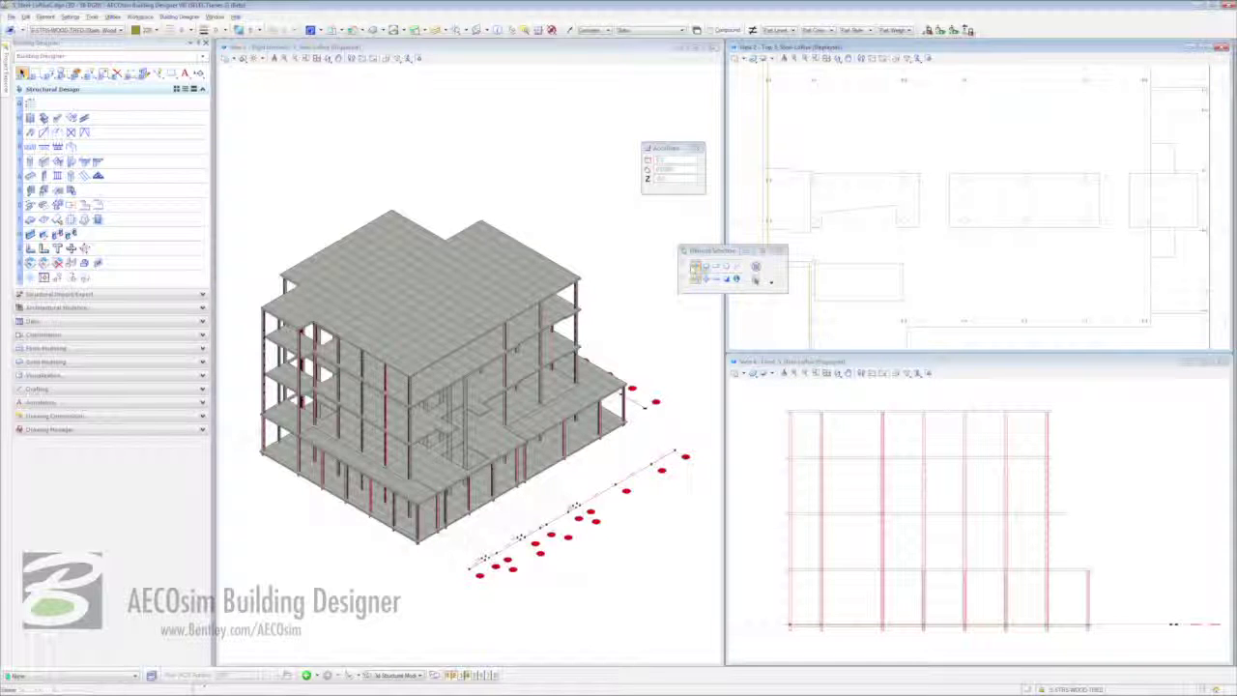
left_click(706, 265)
left_click_drag(800, 166, 1155, 232)
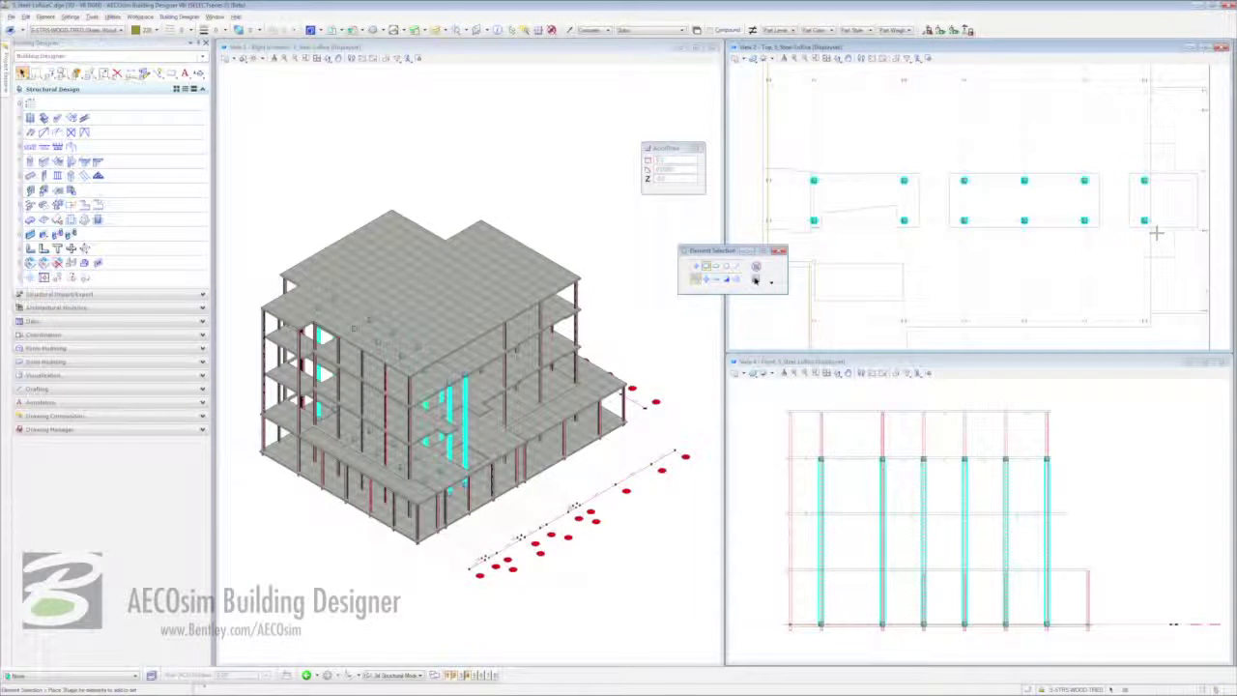
Cancel the copy, clear the selection, and window-select the central-bay columns.
right_click(817, 181)
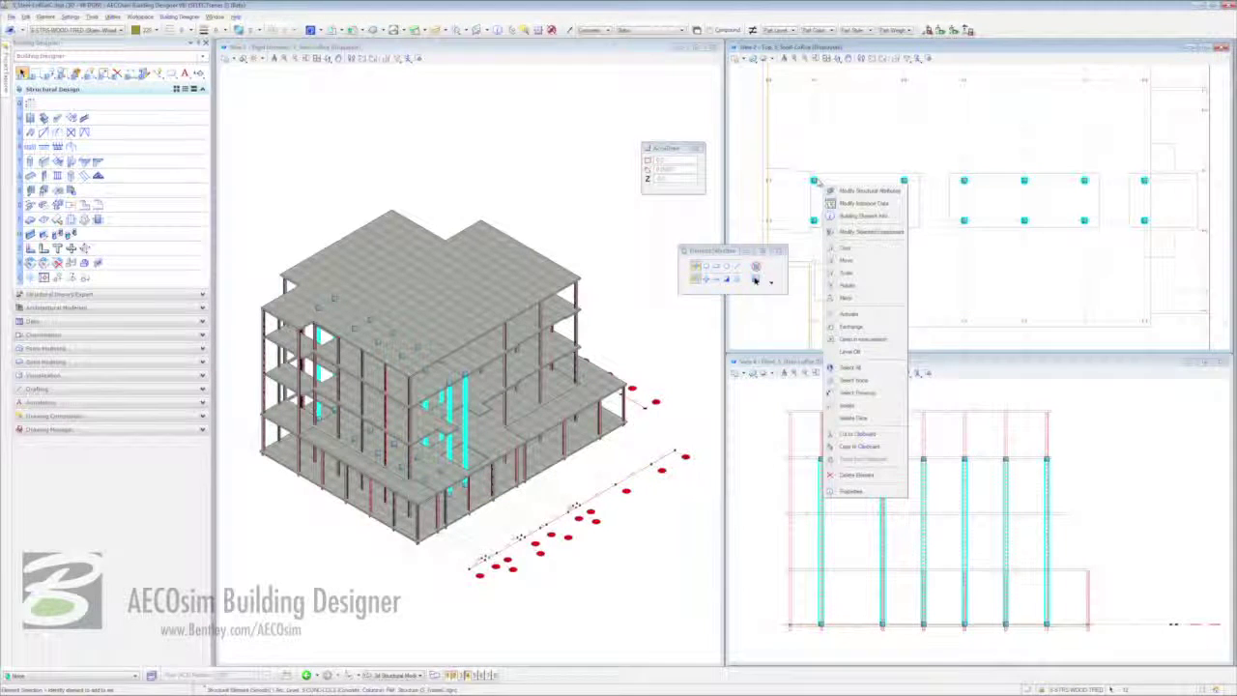
left_click(845, 250)
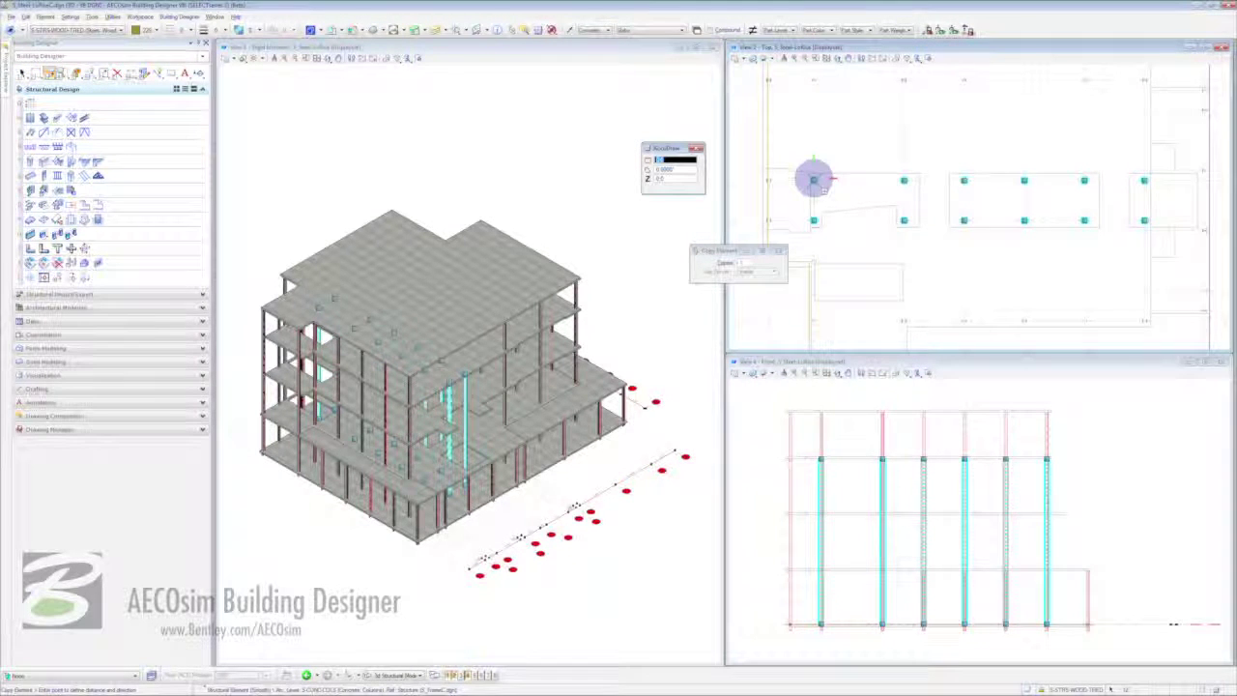
right_click(816, 183)
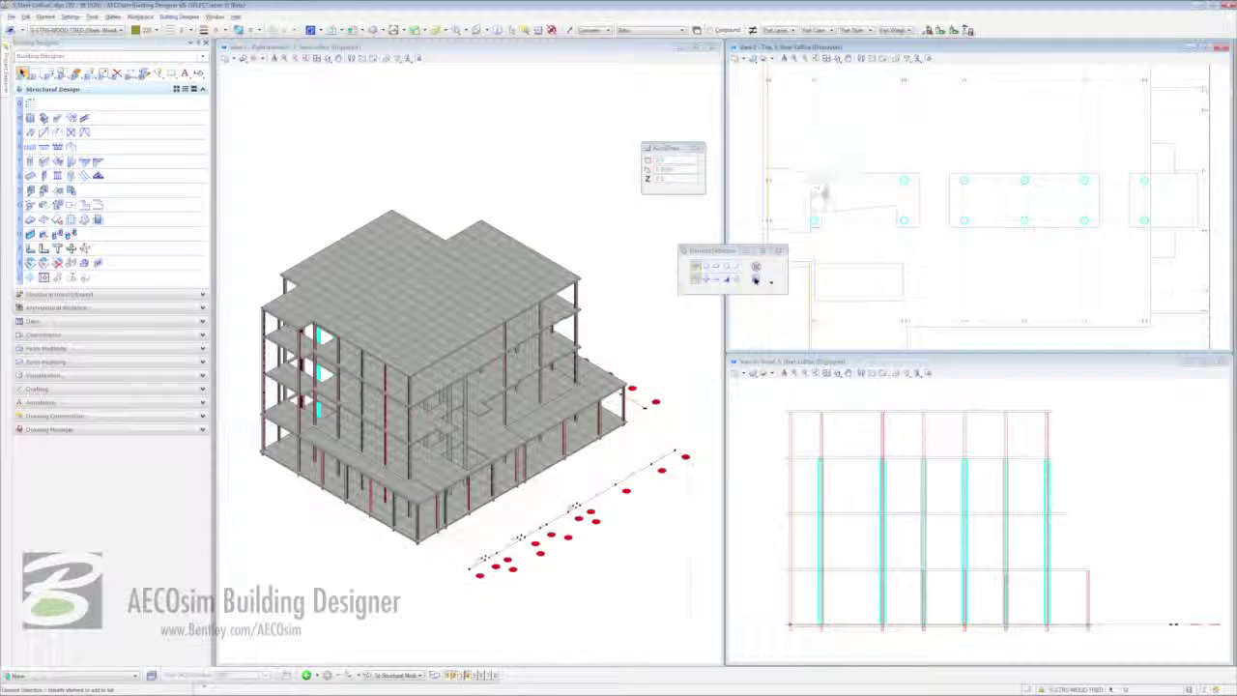
left_click(829, 194)
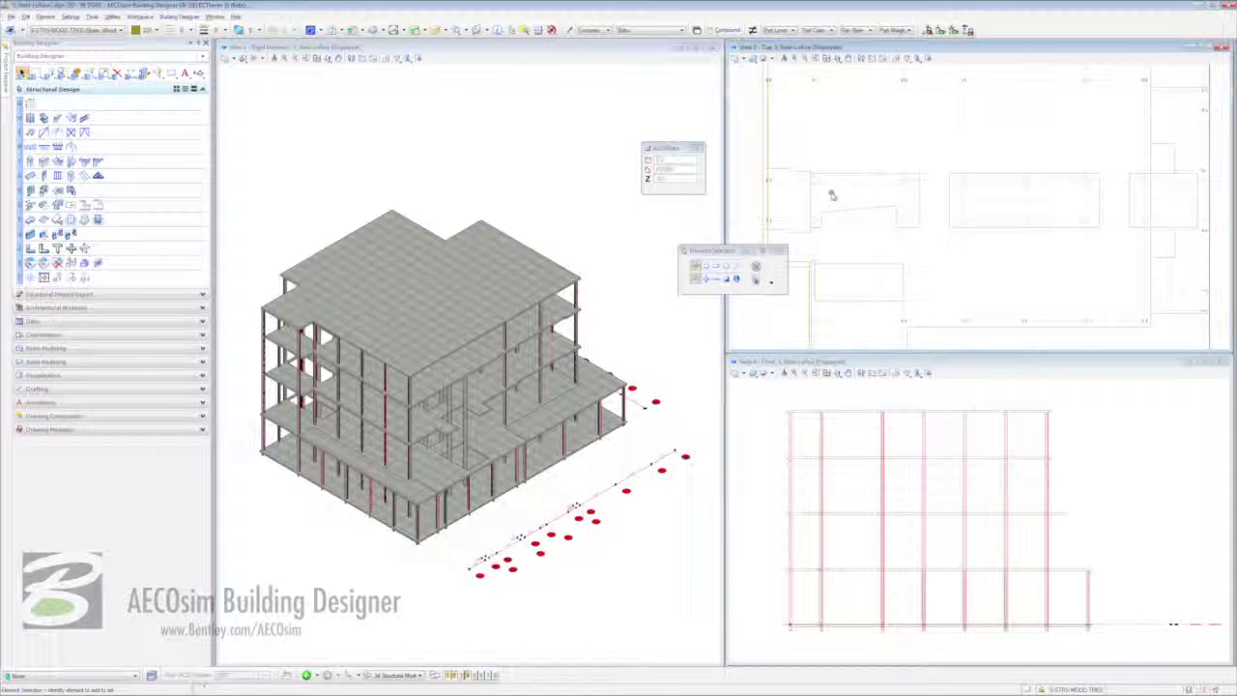
mouse_move(816, 185)
left_click_drag(800, 162, 1175, 245)
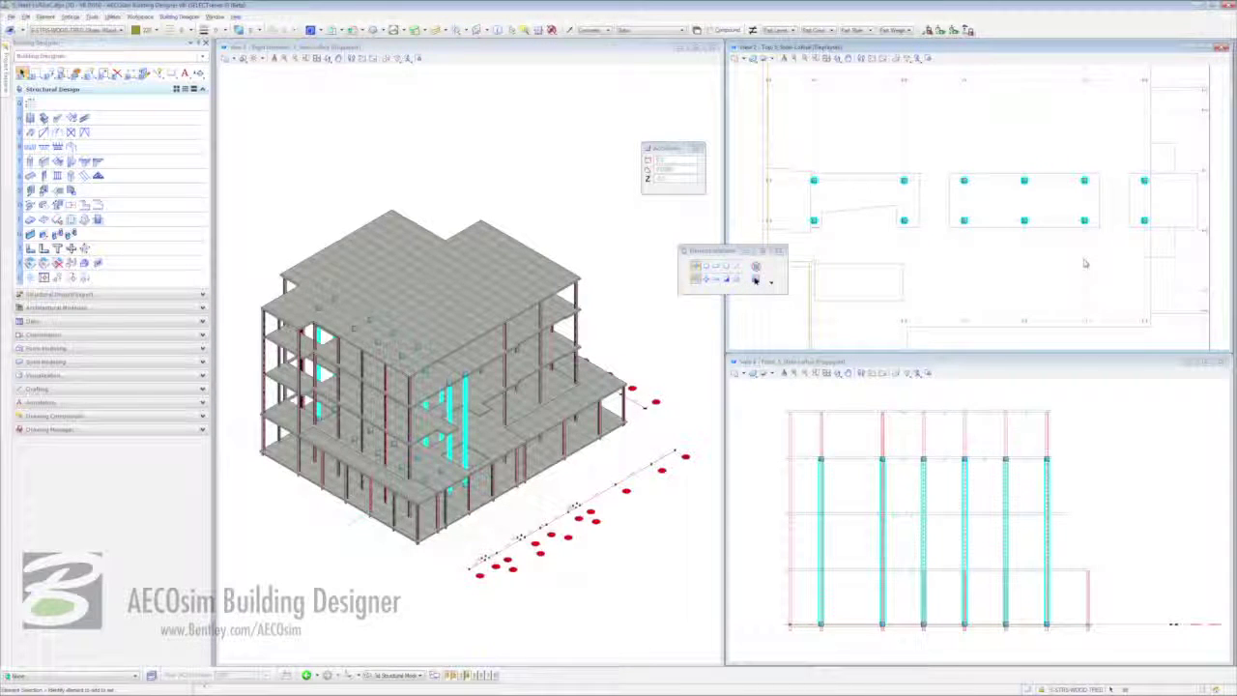
In Modify Structural Attributes, use Catalog Selection with type Column: Steel, Main Column (W10X45).
right_click(1030, 214)
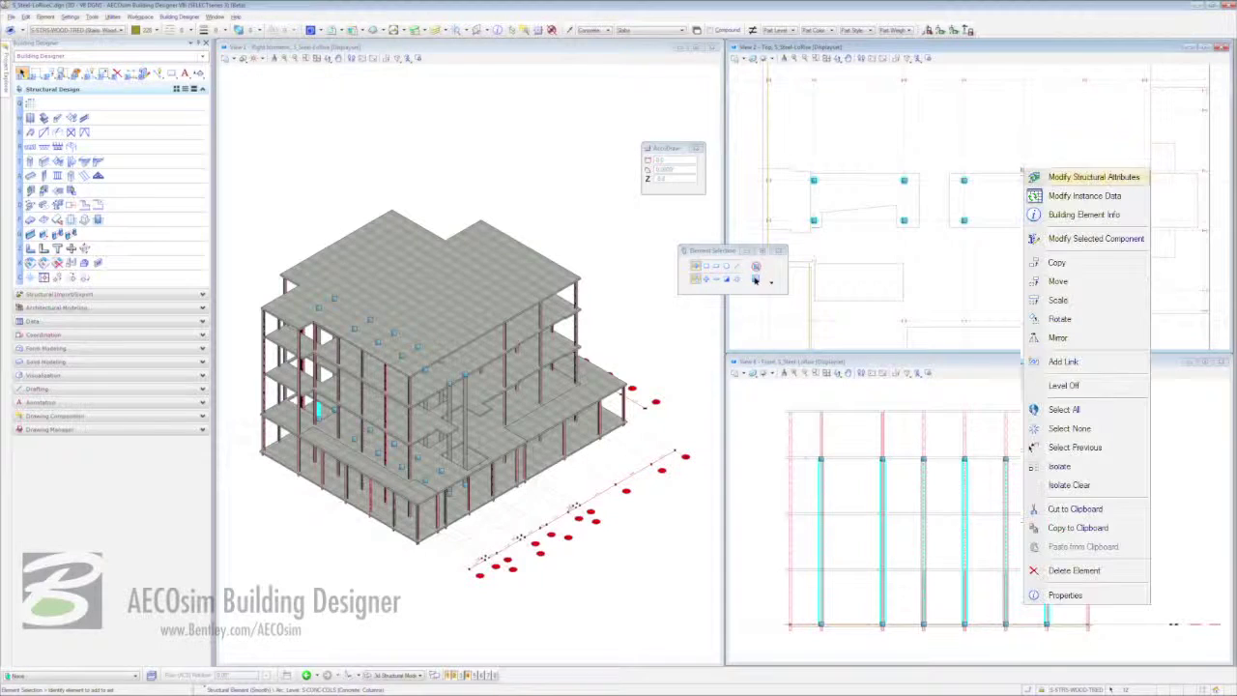
left_click(1093, 178)
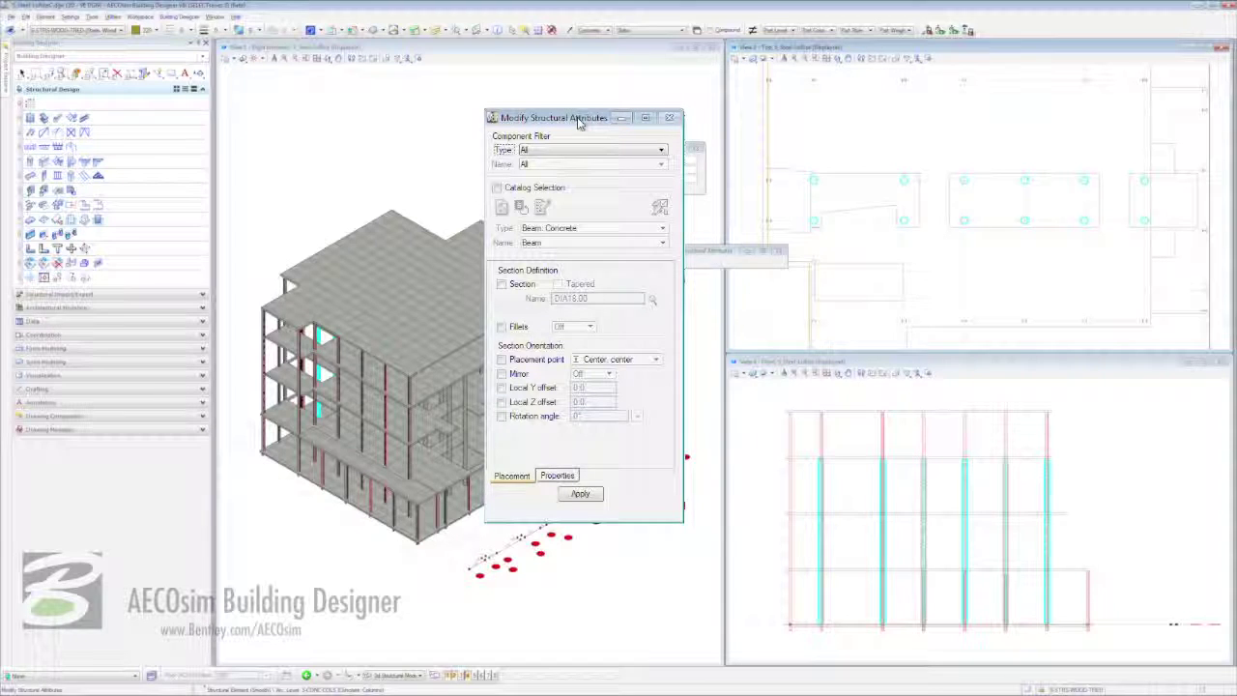
left_click(538, 190)
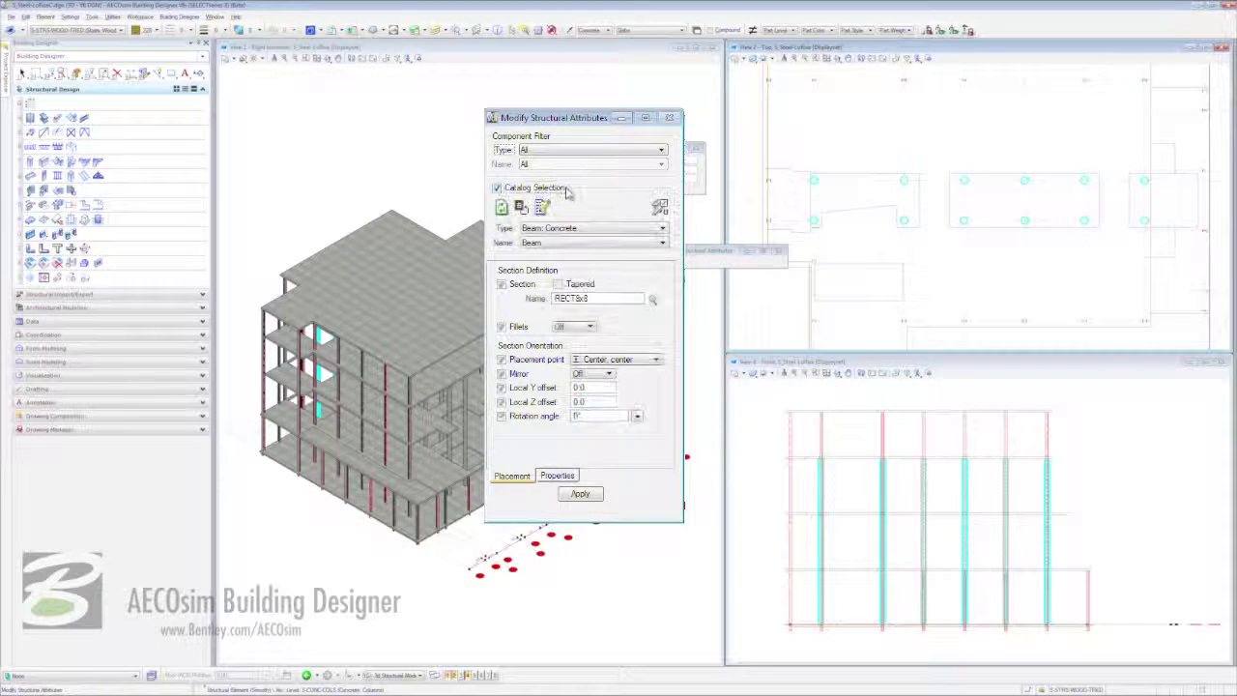
left_click(596, 229)
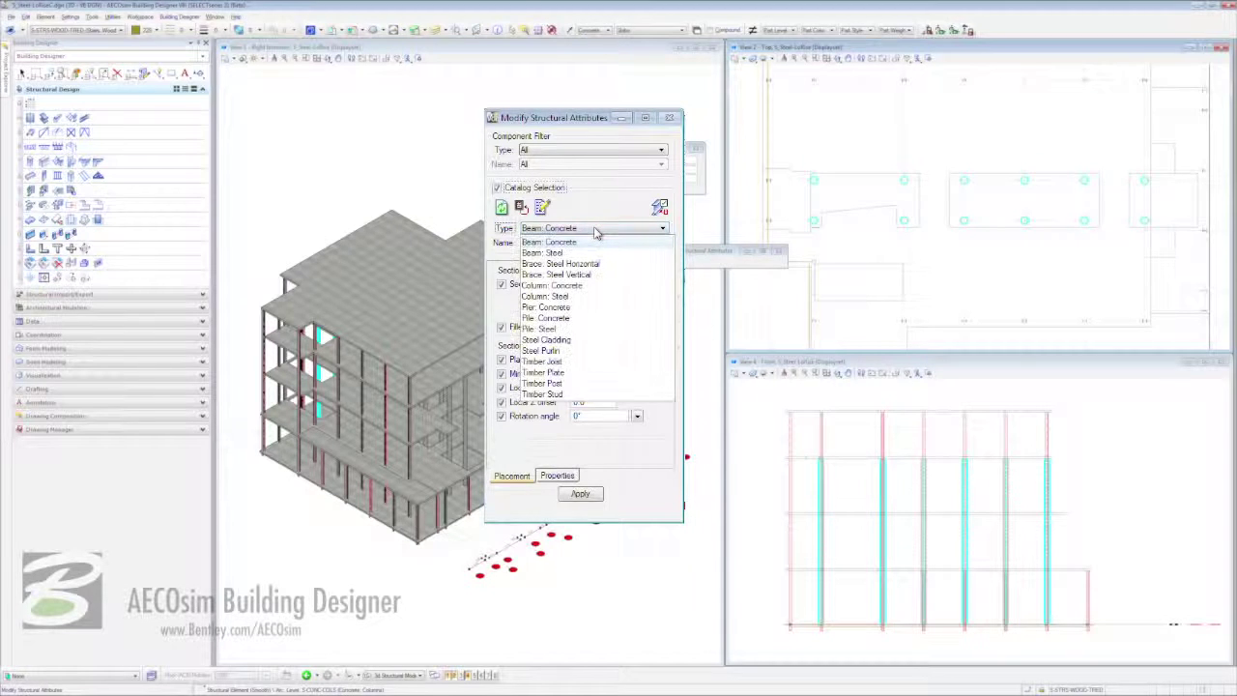
left_click(585, 298)
left_click(600, 244)
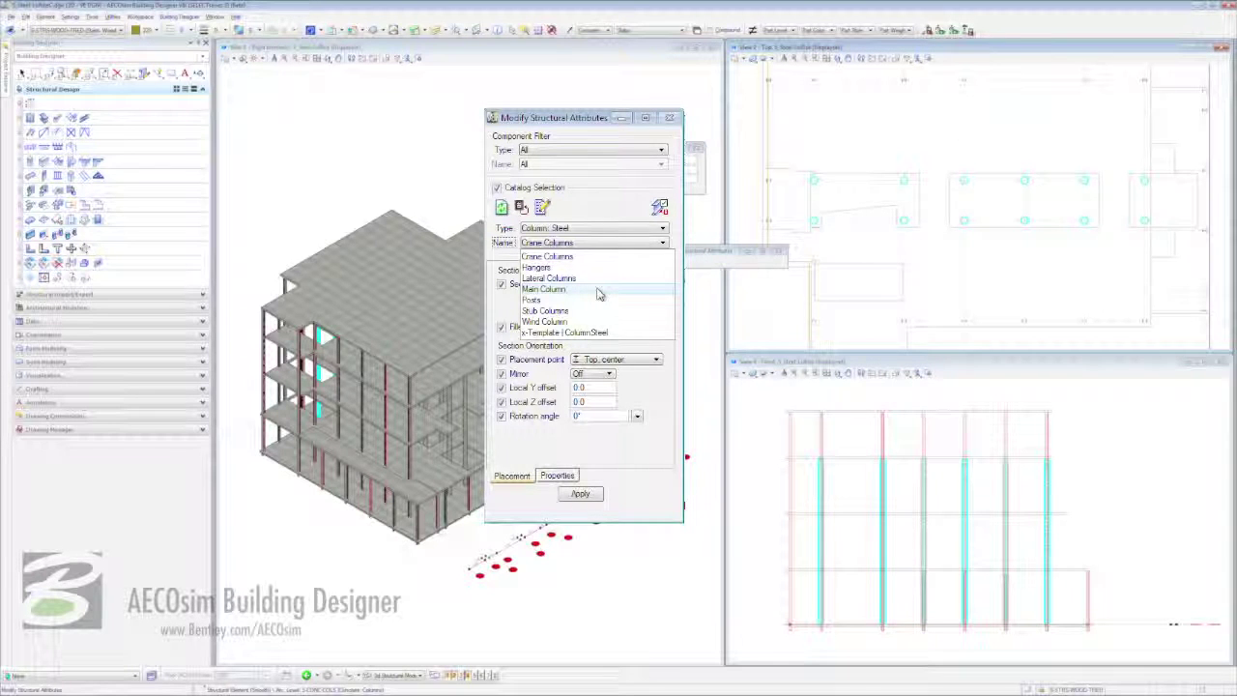
left_click(599, 289)
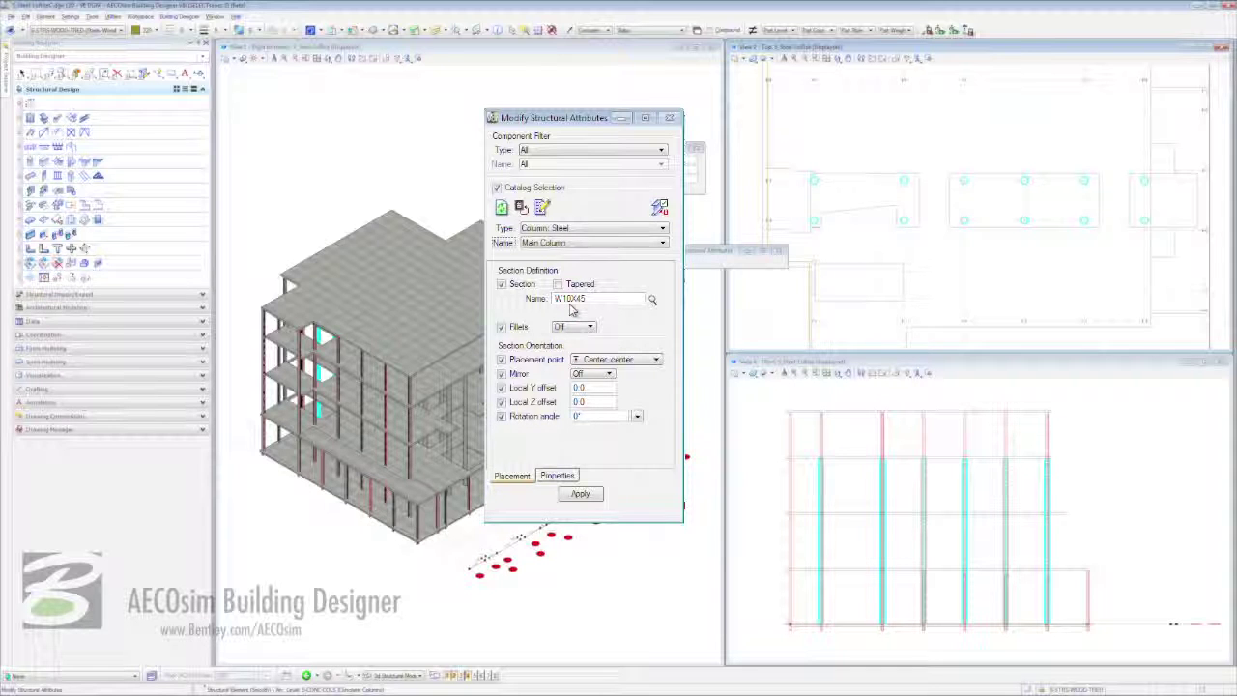
Review the column property values and apply the definition to the 12 columns.
left_click(560, 476)
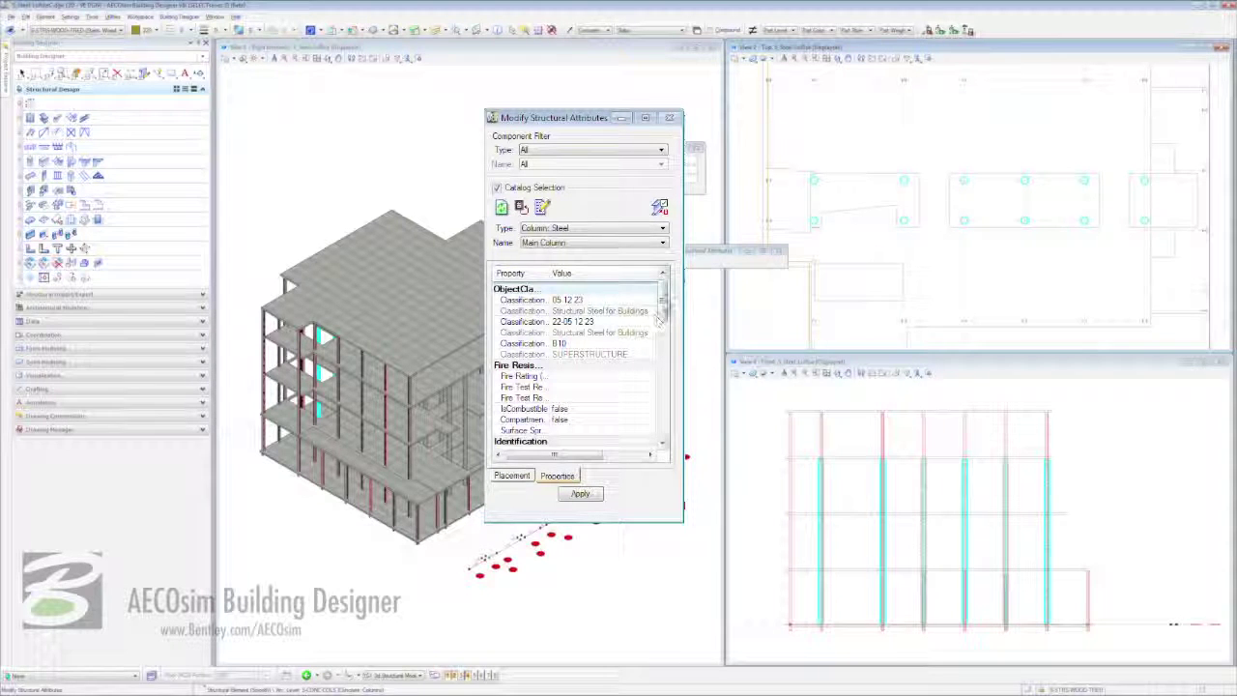
left_click_drag(663, 300, 663, 372)
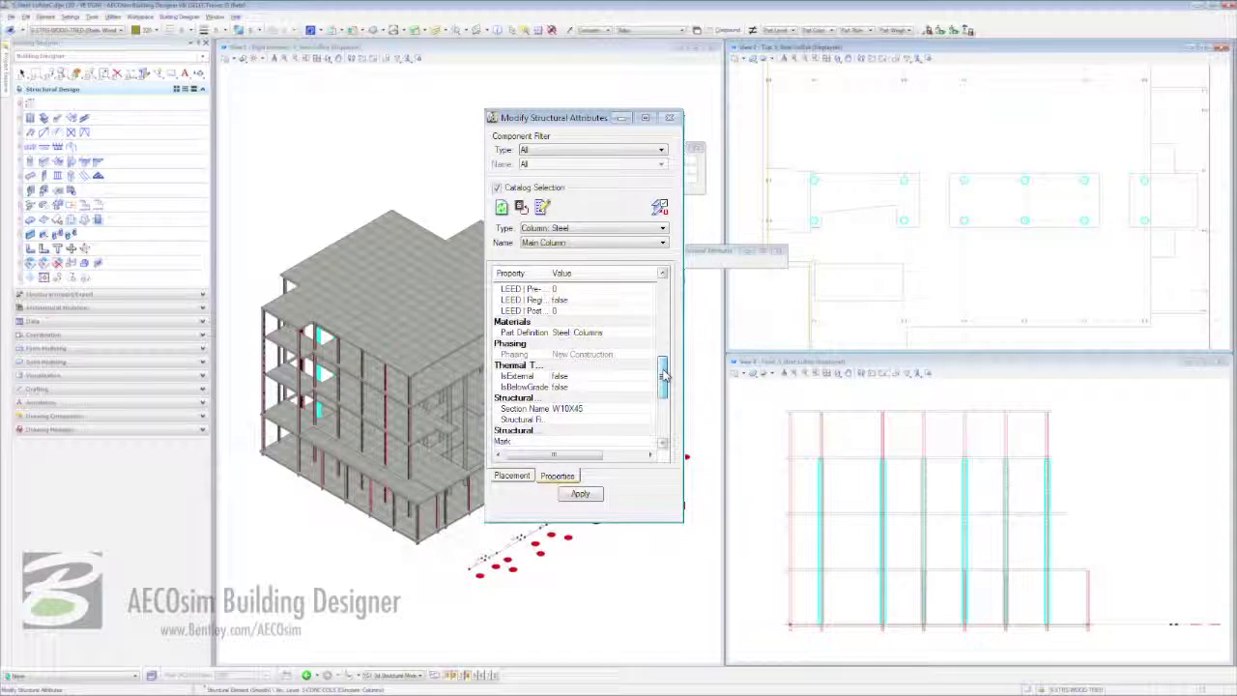
left_click(572, 497)
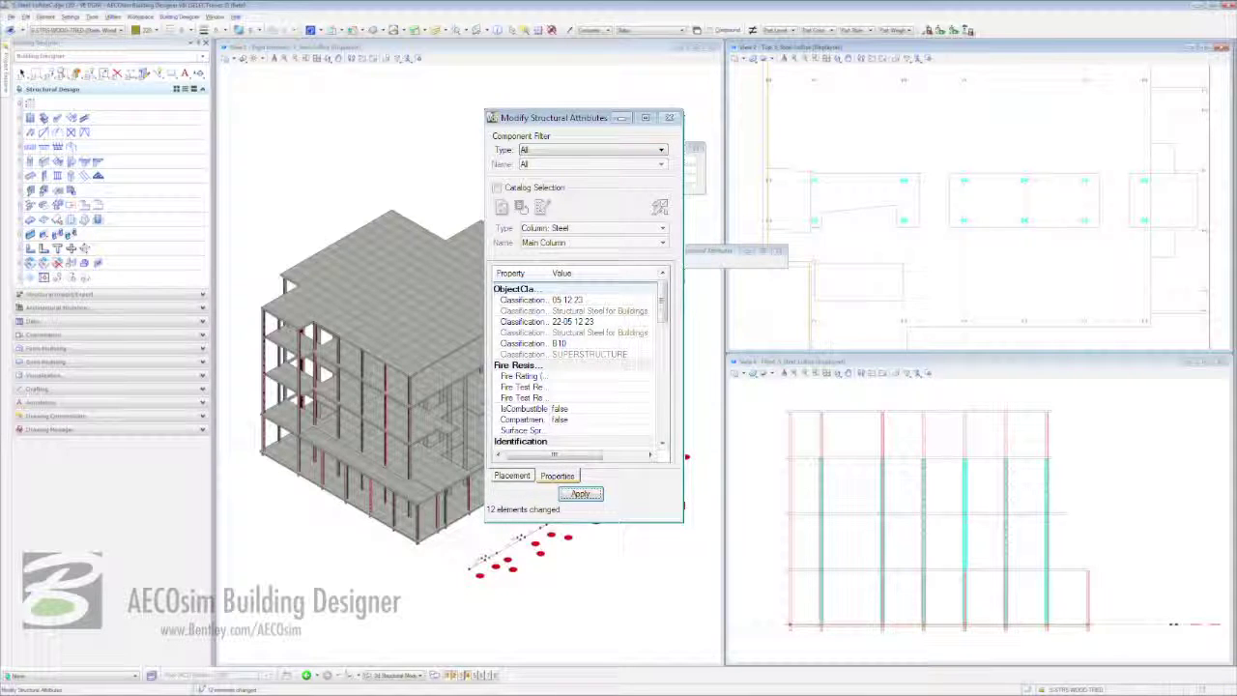
Close the attribute editor and turn off the S-CONC-COLS level in Level Display.
left_click(670, 118)
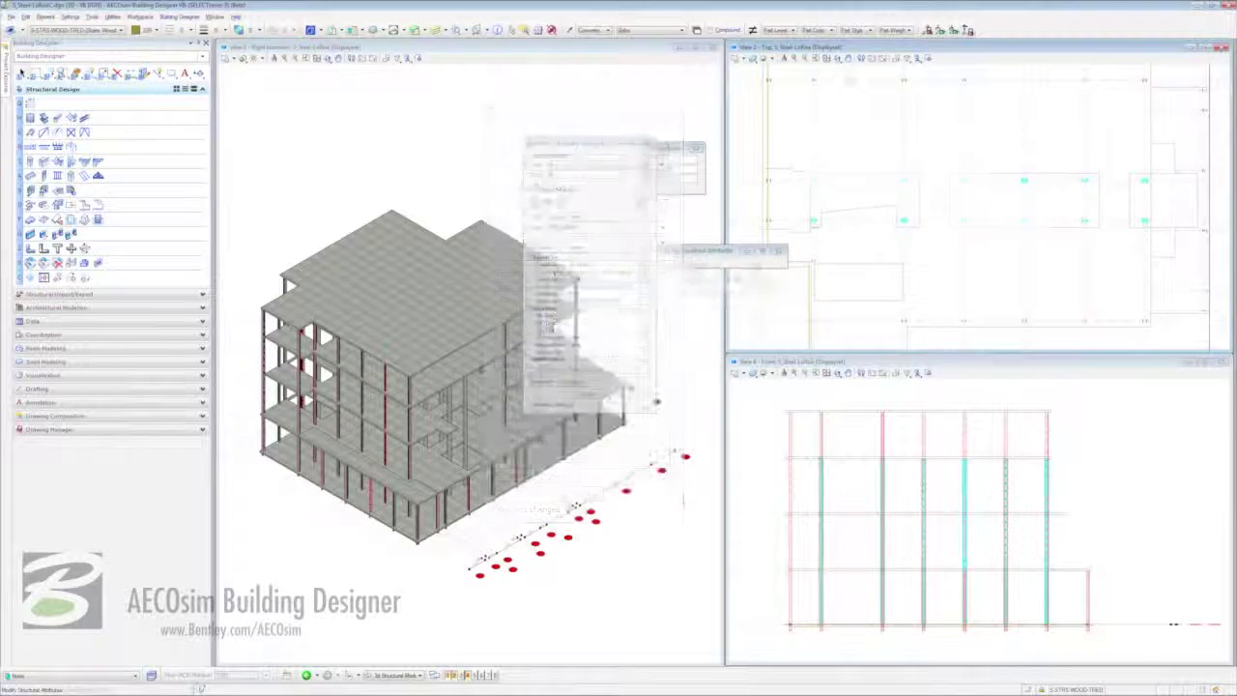
scroll(850, 81, "up", 4)
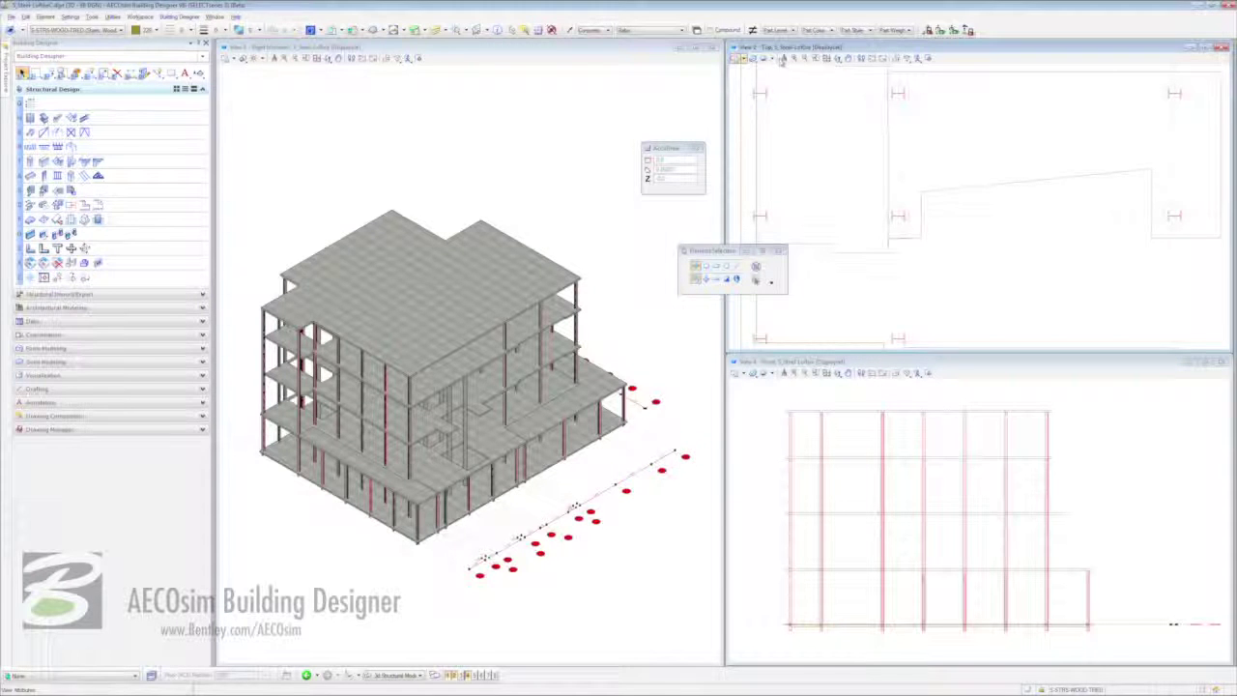
left_click(440, 31)
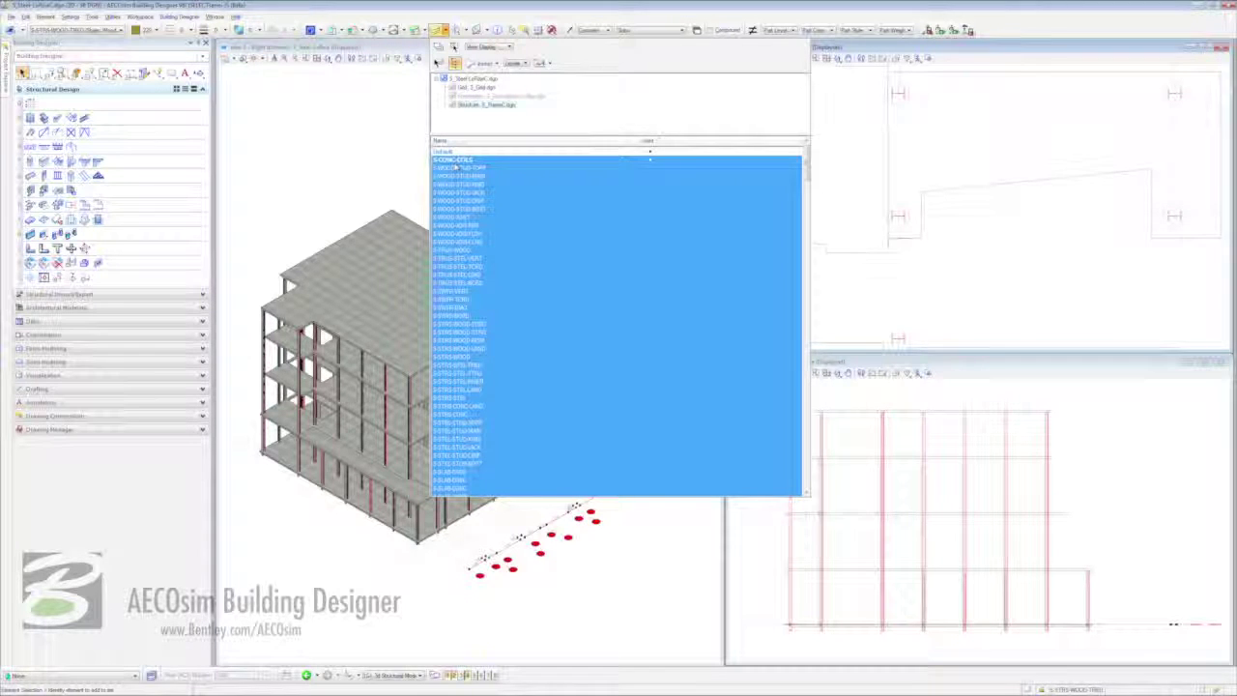
left_click(456, 161)
left_click(440, 31)
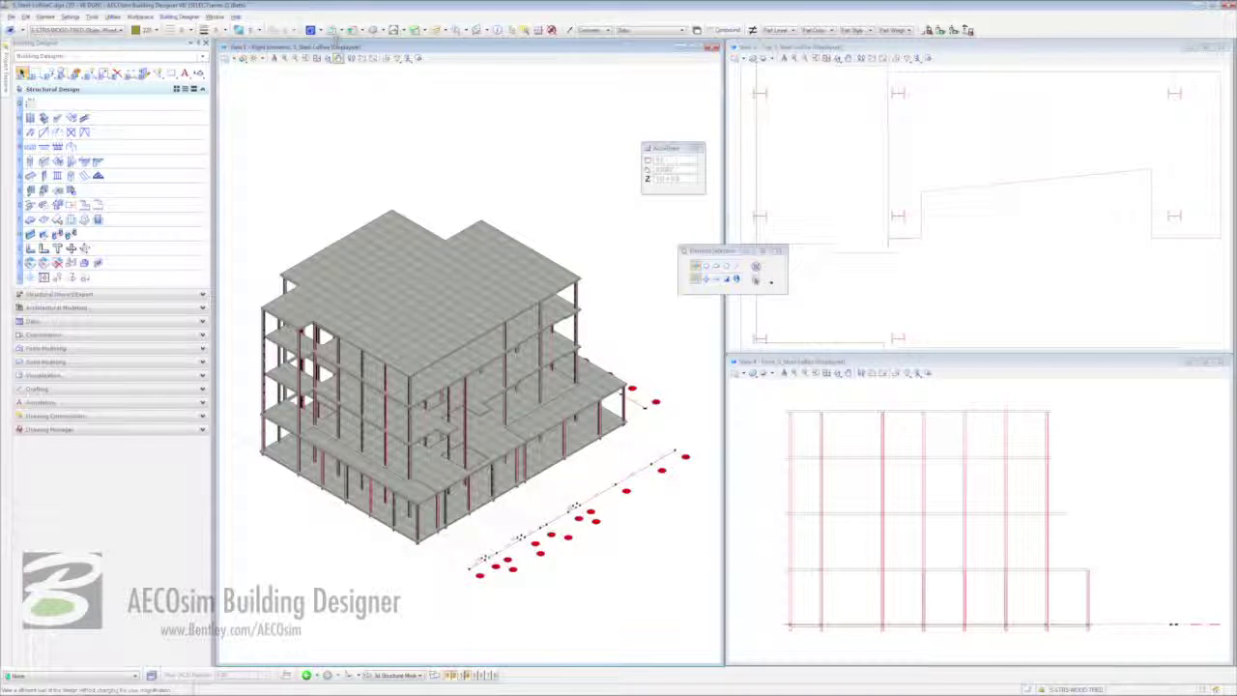
Set the reference's Adjust Colors transparency to 73 and confirm.
key("ctrl+r")
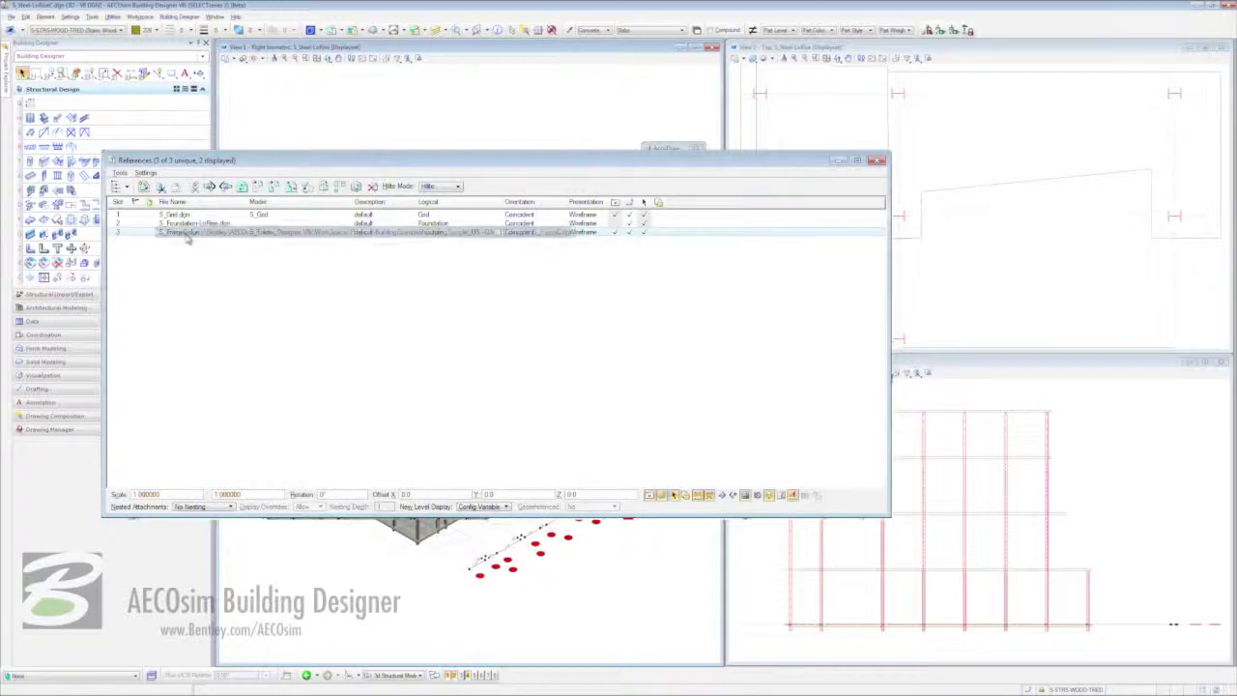
left_click(145, 172)
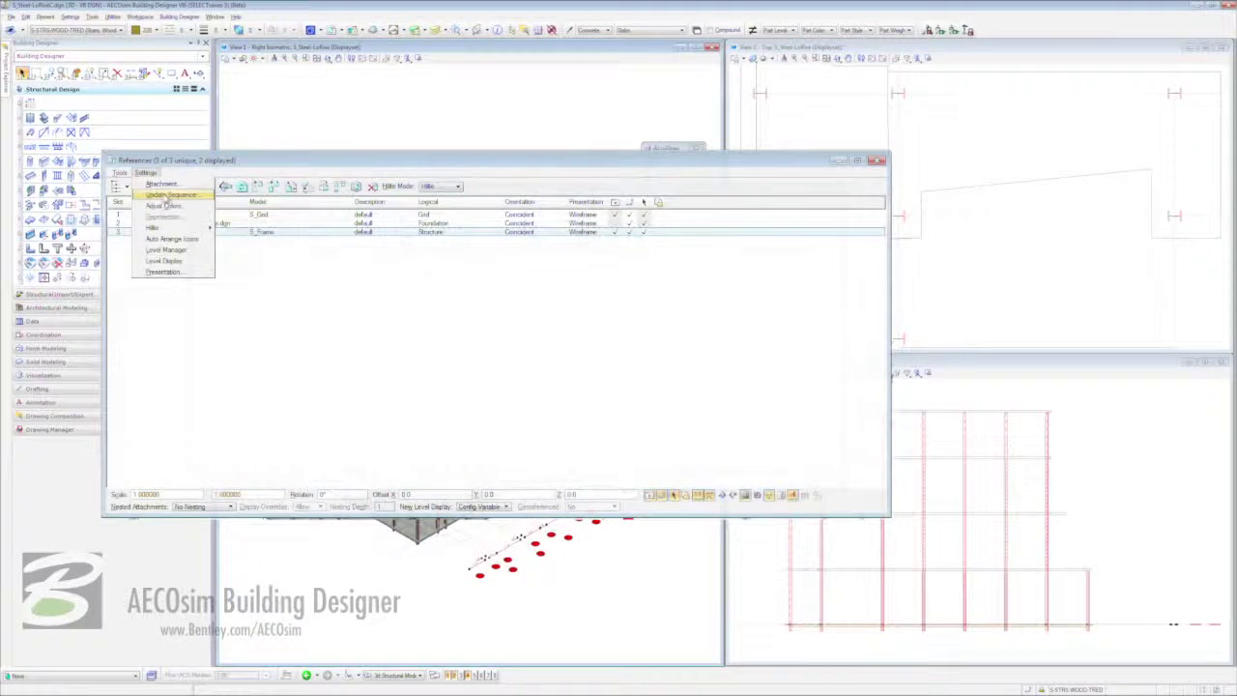
left_click(186, 208)
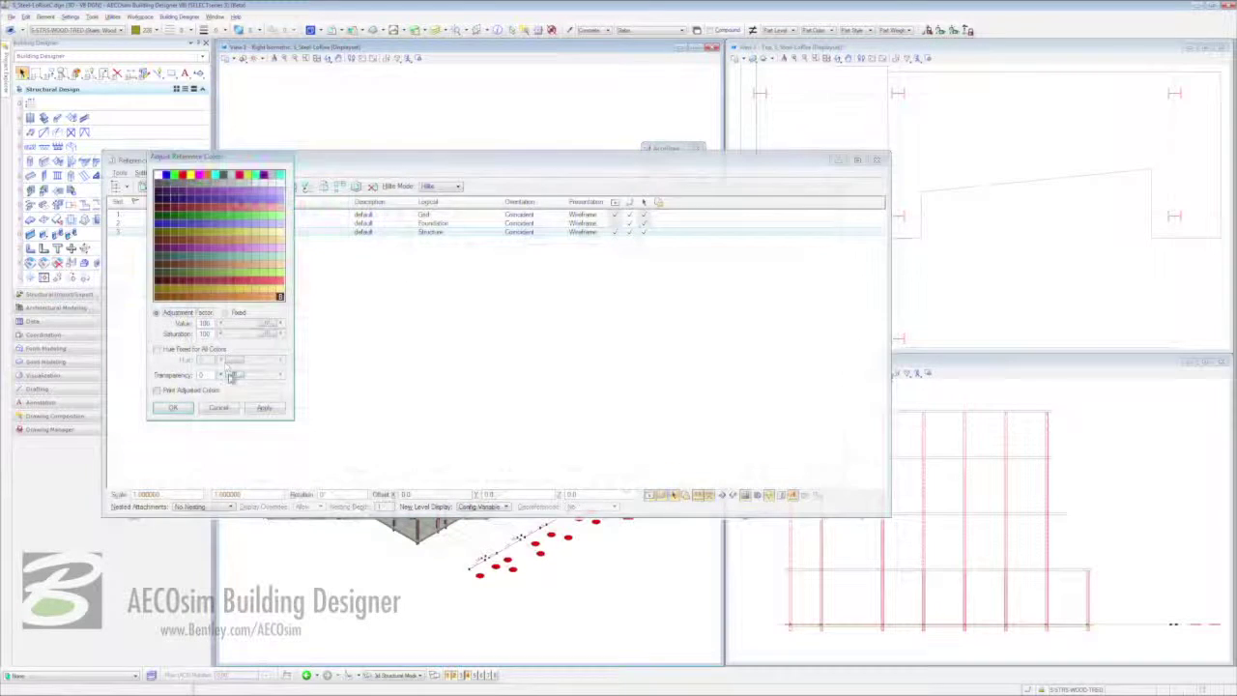
left_click_drag(231, 377, 255, 378)
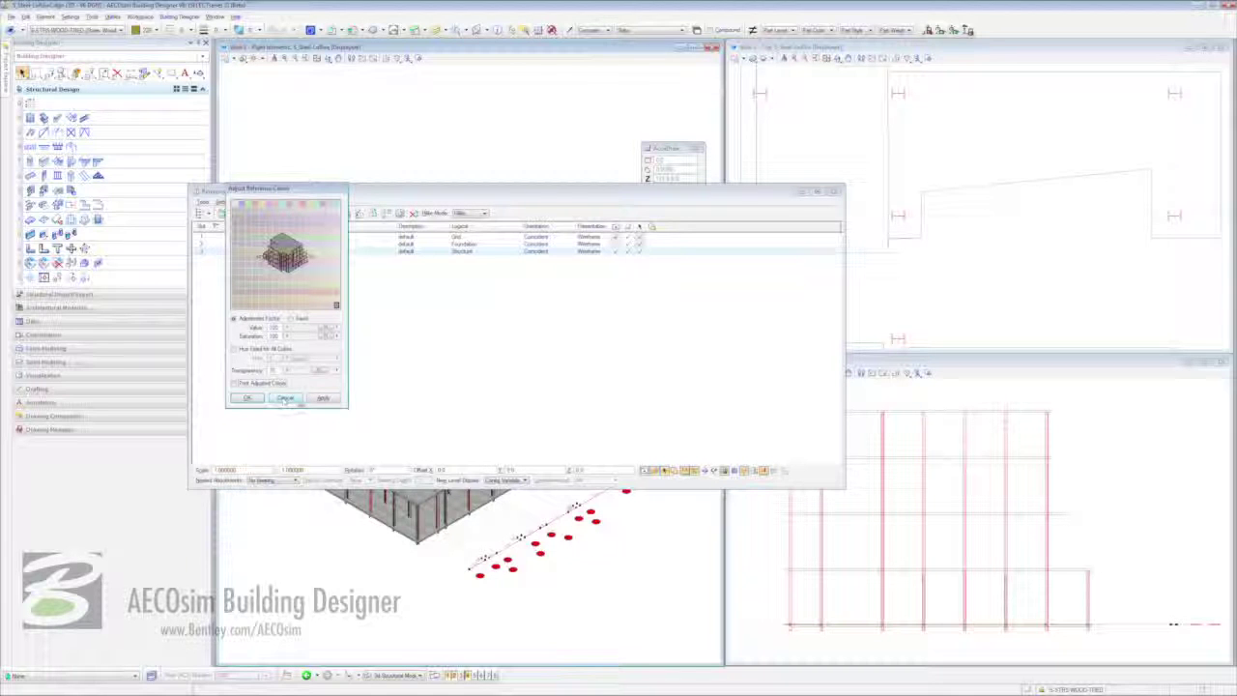
left_click(247, 399)
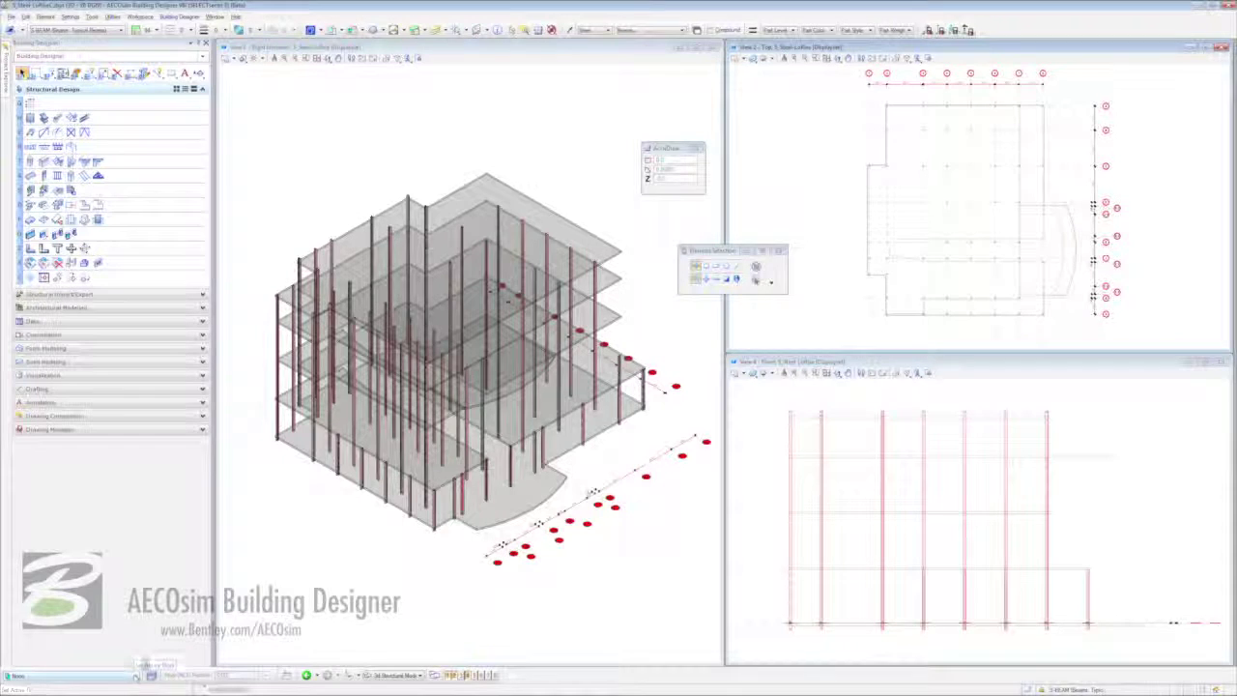
In the Floor Manager, collapse Floor 3 and activate T.O.S. Floor 2.
left_click(136, 676)
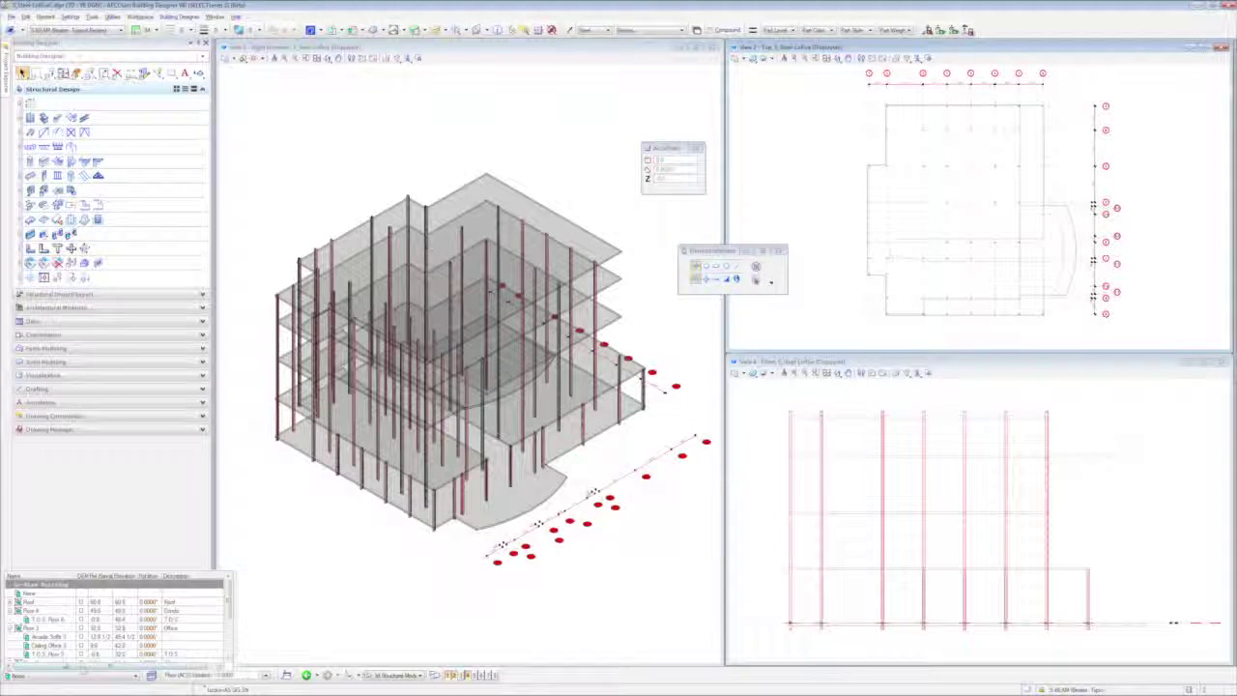
left_click(12, 627)
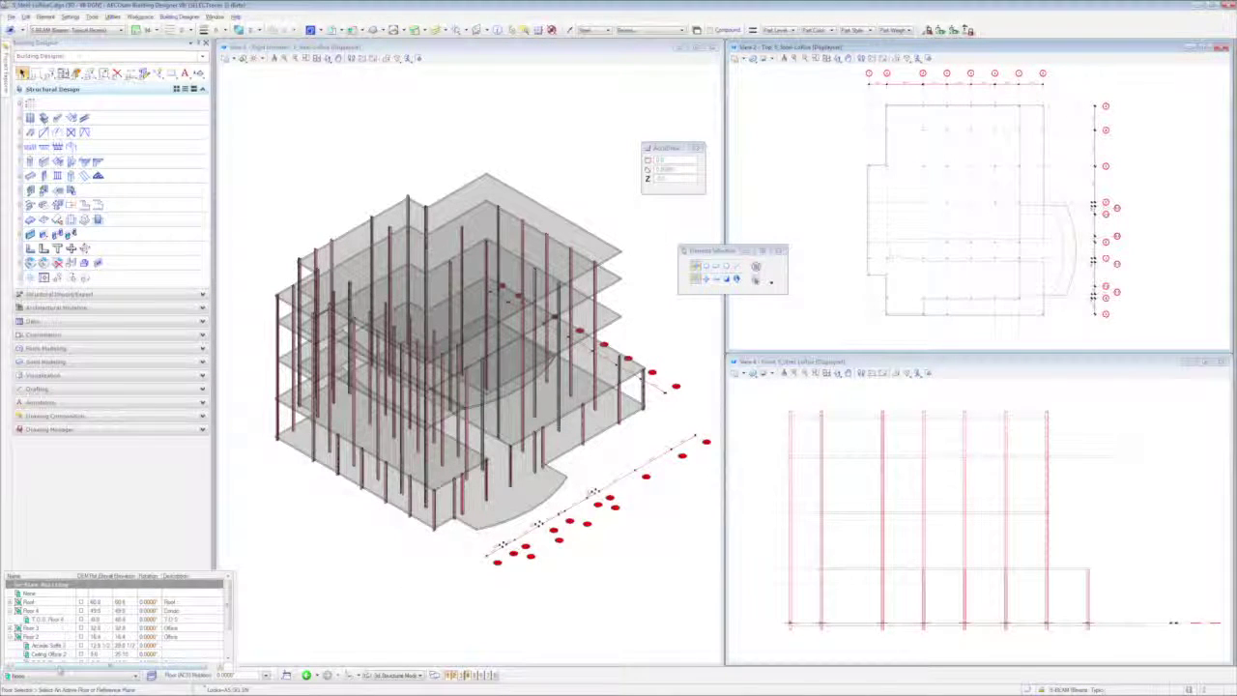
scroll(58, 642, "down", 2)
left_click(48, 628)
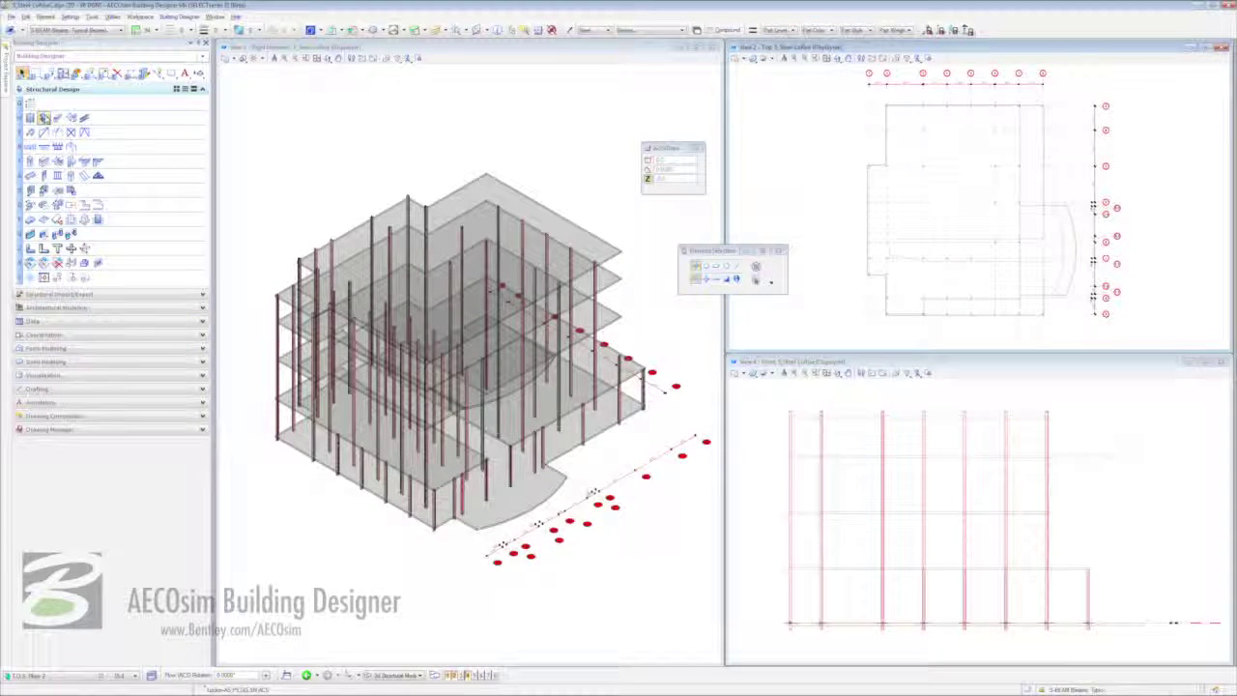
Start Place Steel Beam with the Beams catalog and the W8X10 I-shape section.
left_click(44, 117)
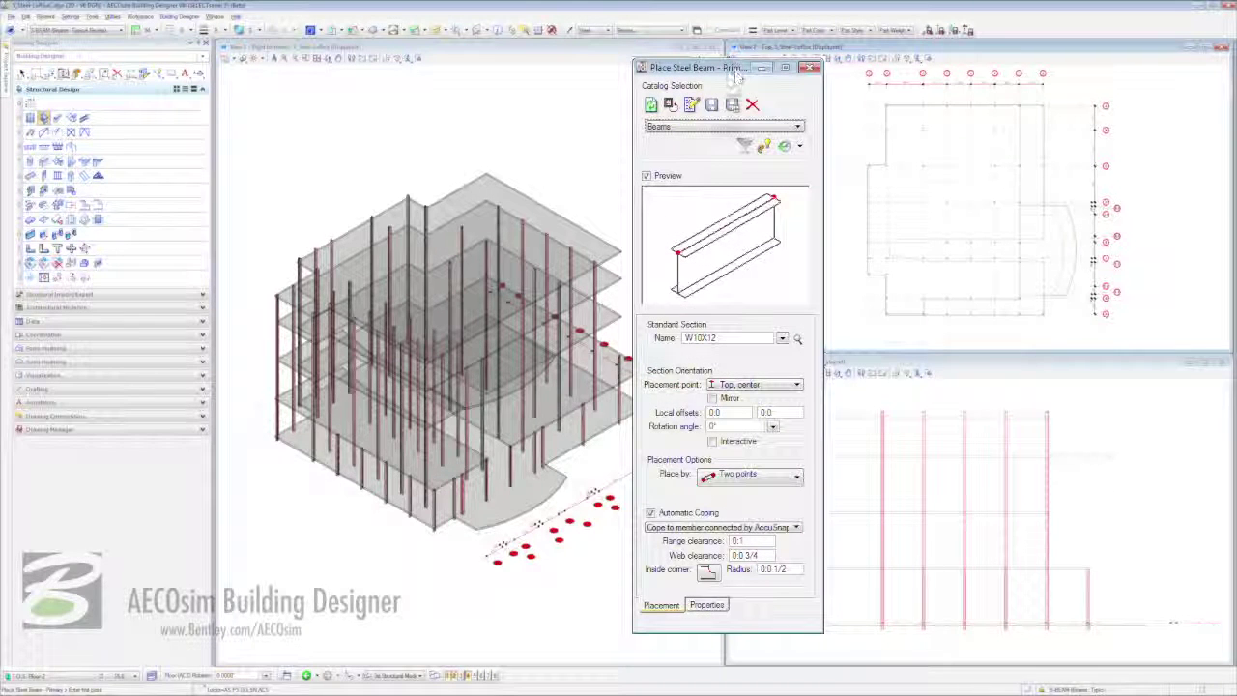
left_click(774, 129)
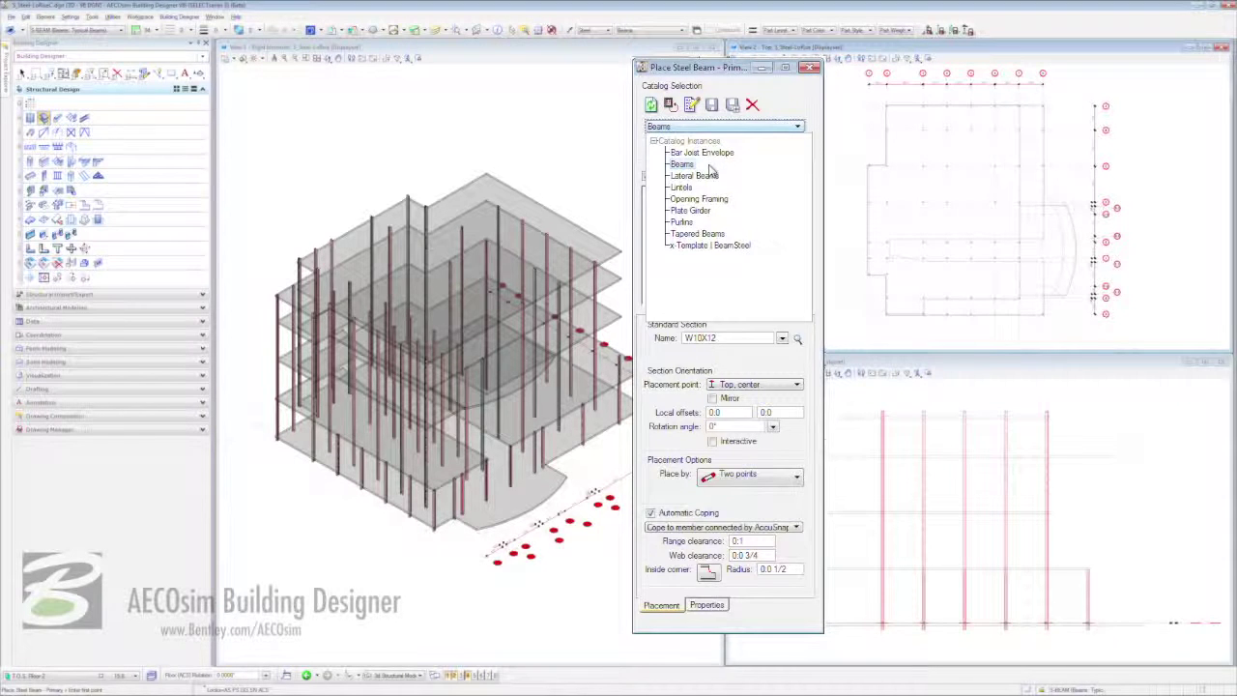
left_click(696, 164)
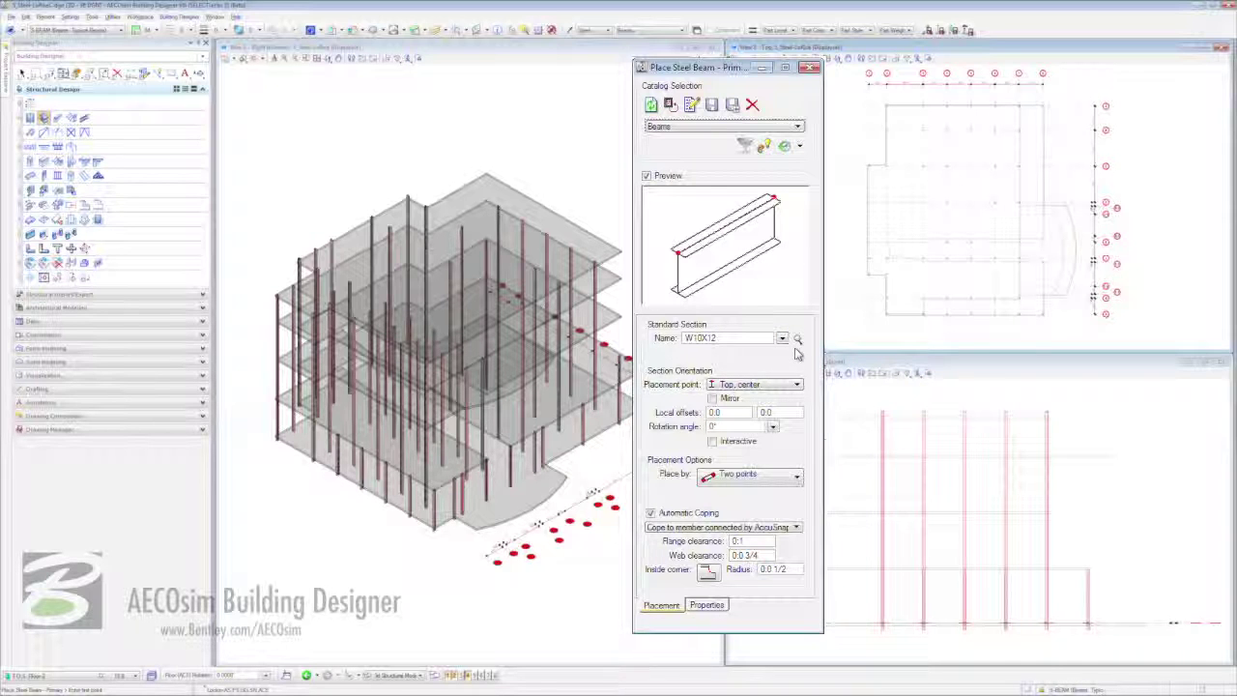
left_click(797, 339)
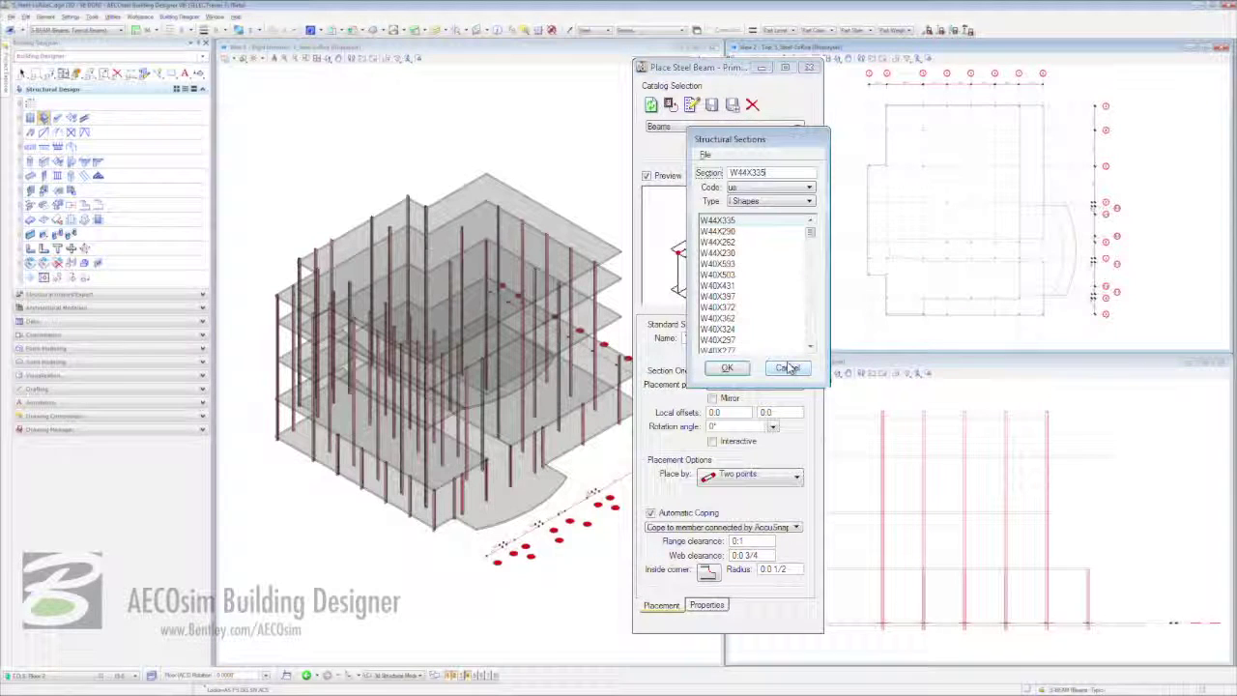
left_click(772, 200)
left_click(775, 239)
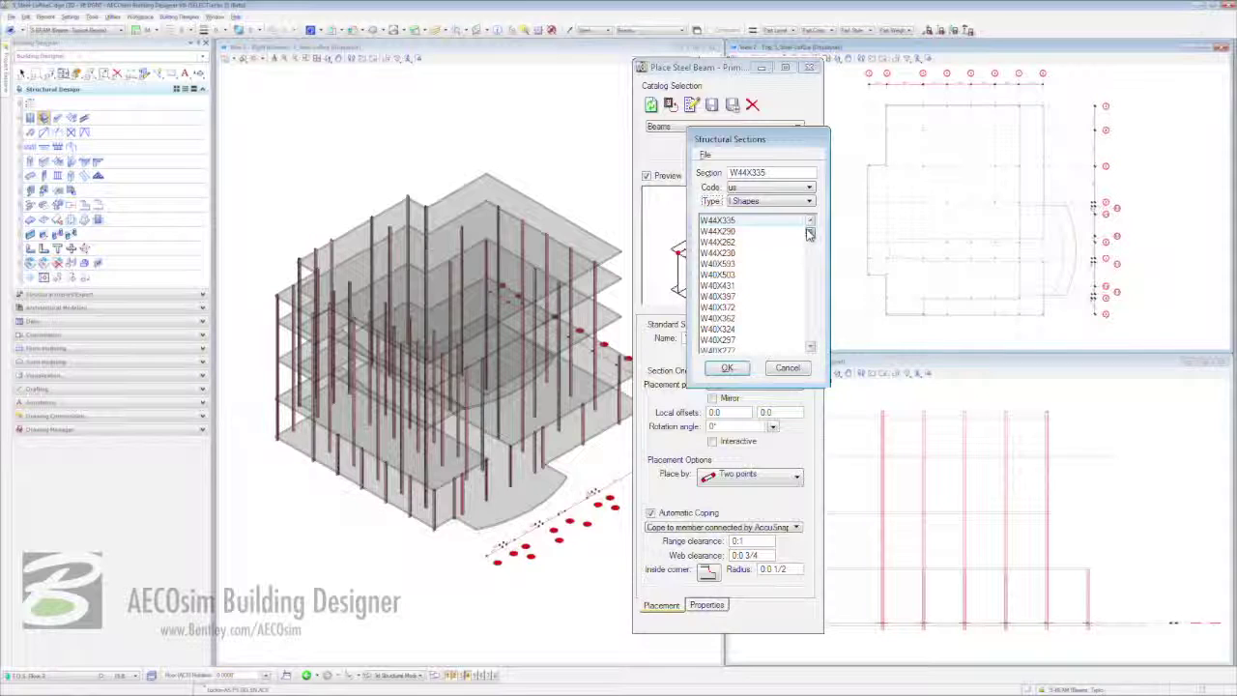
left_click_drag(810, 232, 809, 315)
left_click(715, 296)
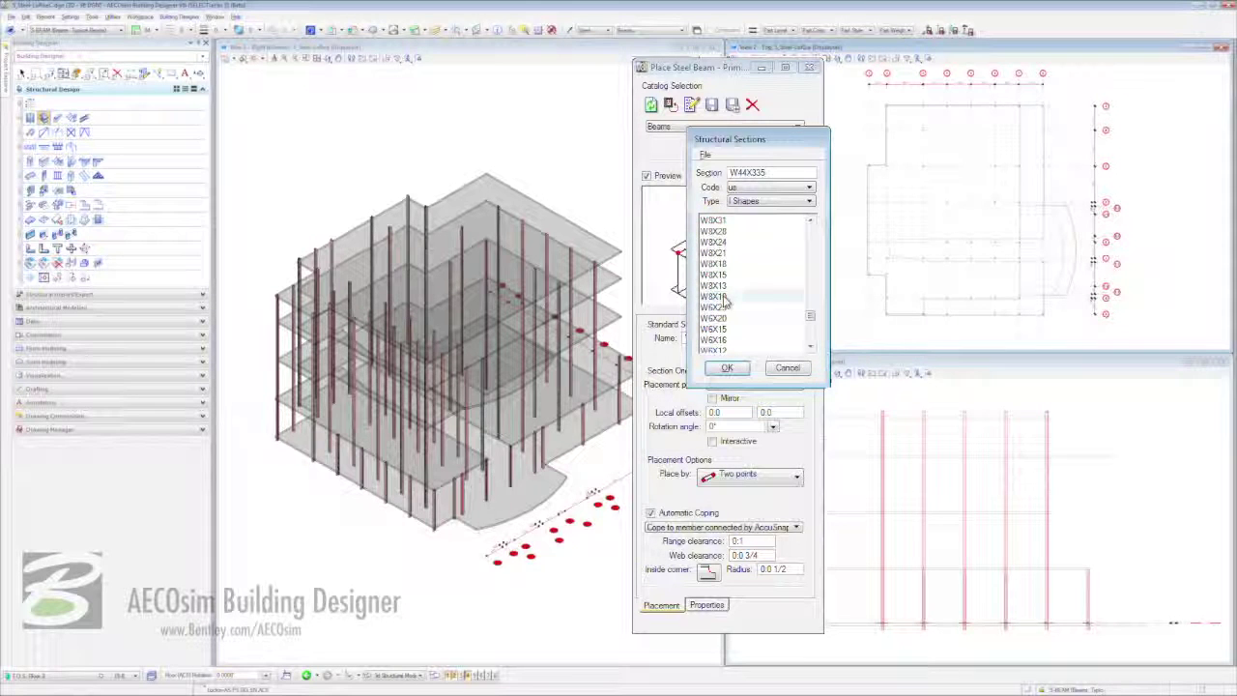
left_click(727, 367)
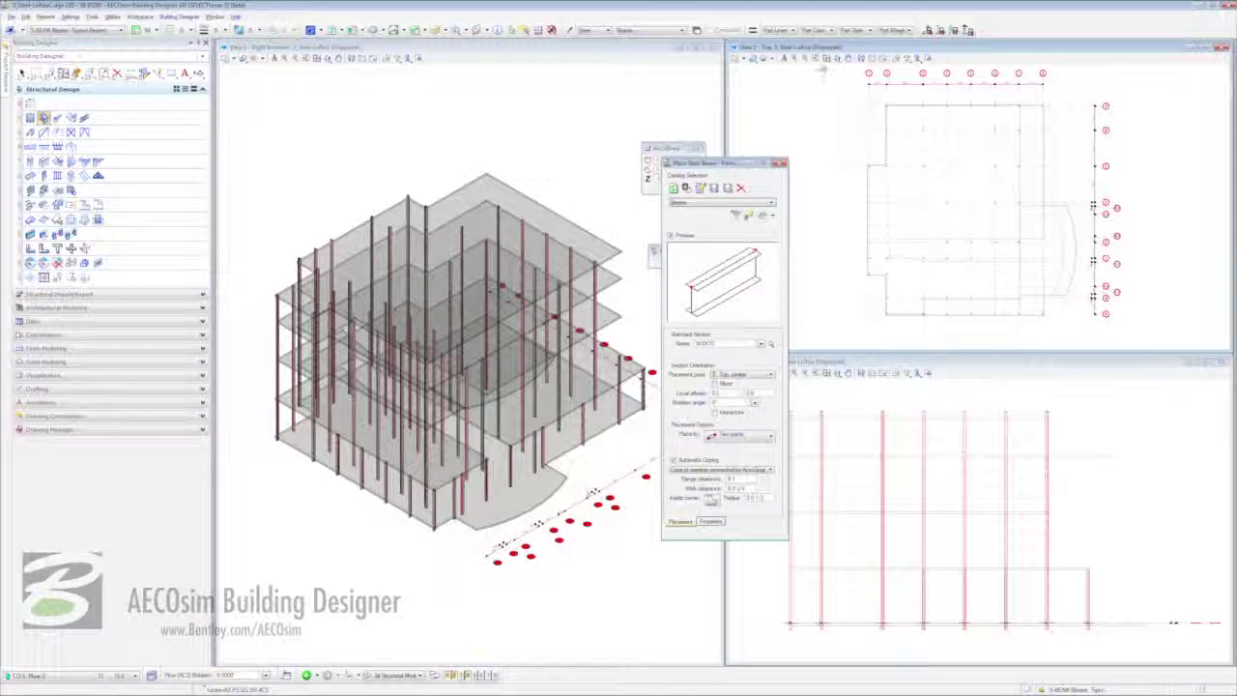
Zoom into the column area and run a beam from the column to the snapped member end.
left_click(816, 58)
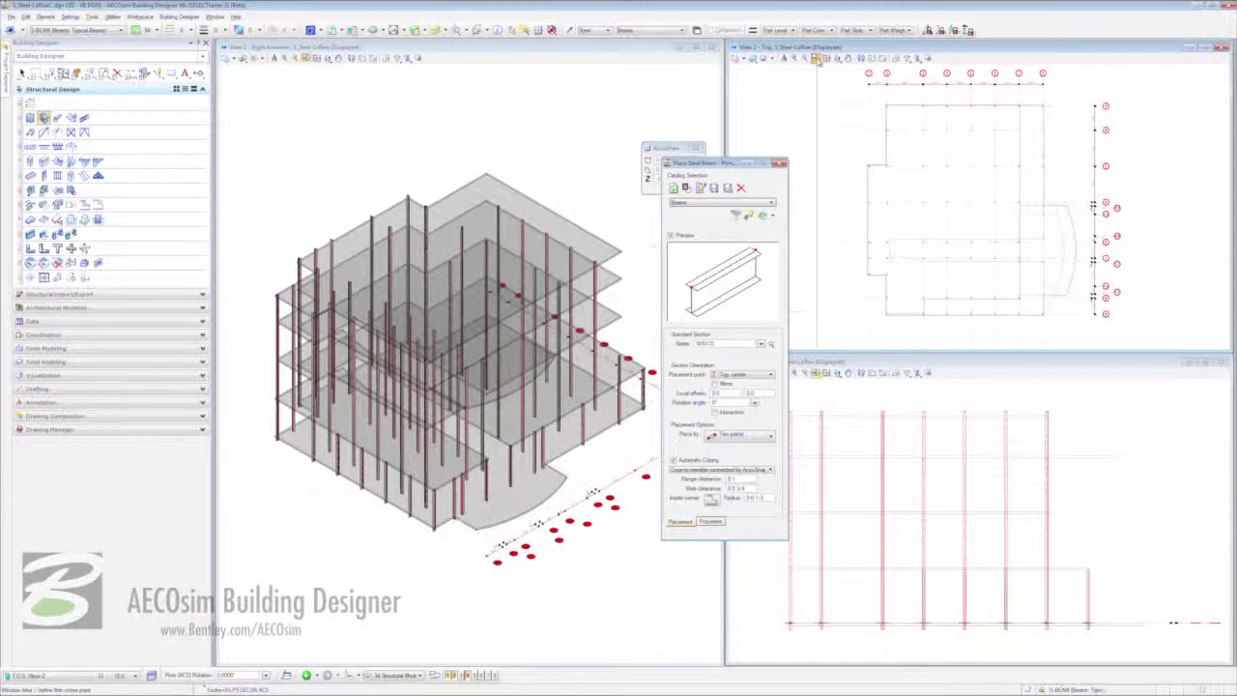
left_click(1000, 288)
left_click(1048, 312)
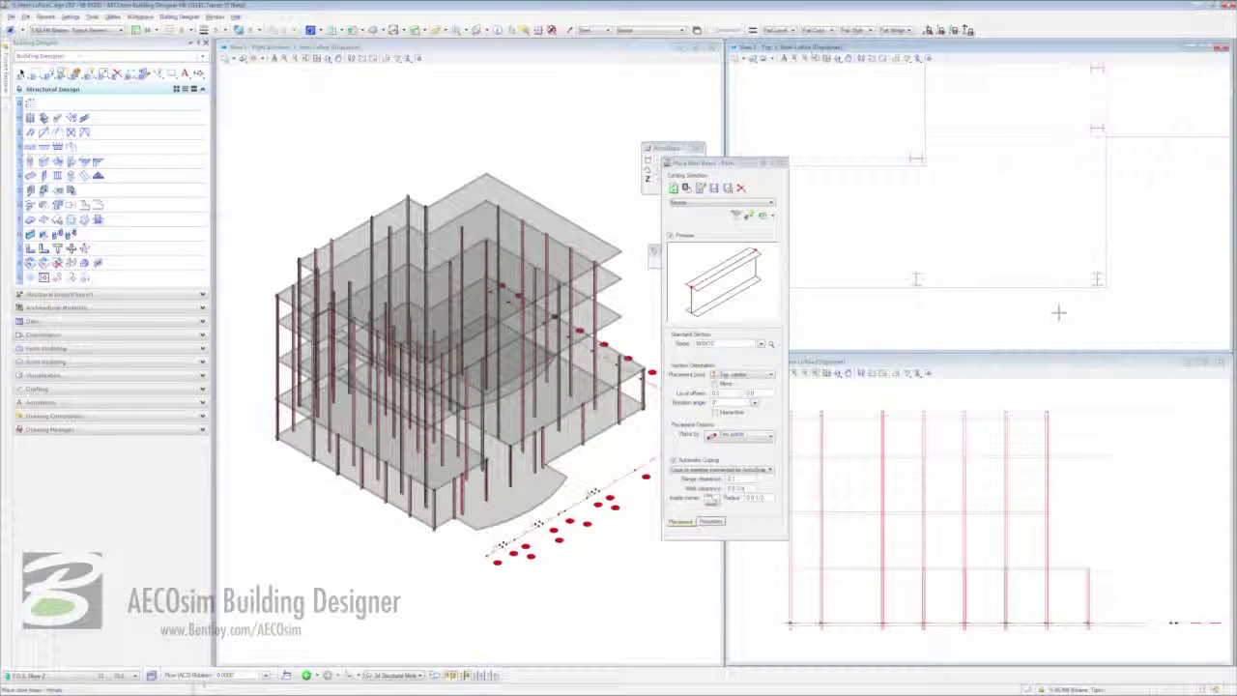
left_click(1096, 270)
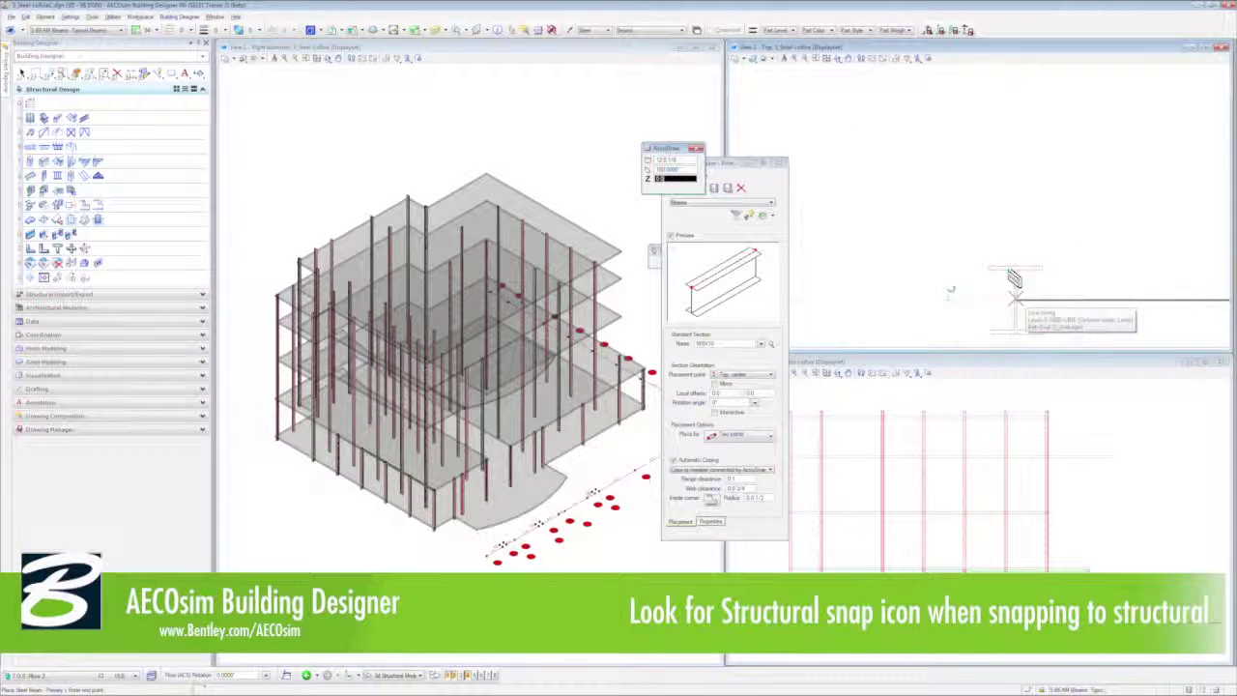
right_click(966, 296)
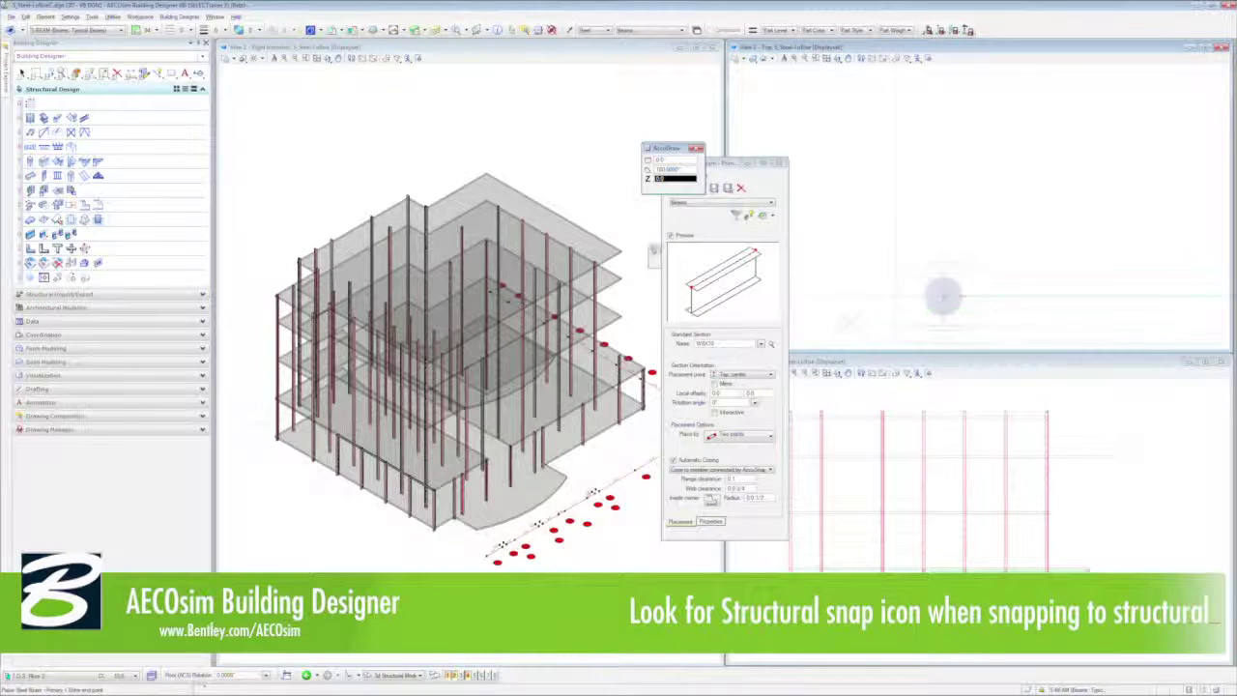
left_click(941, 278)
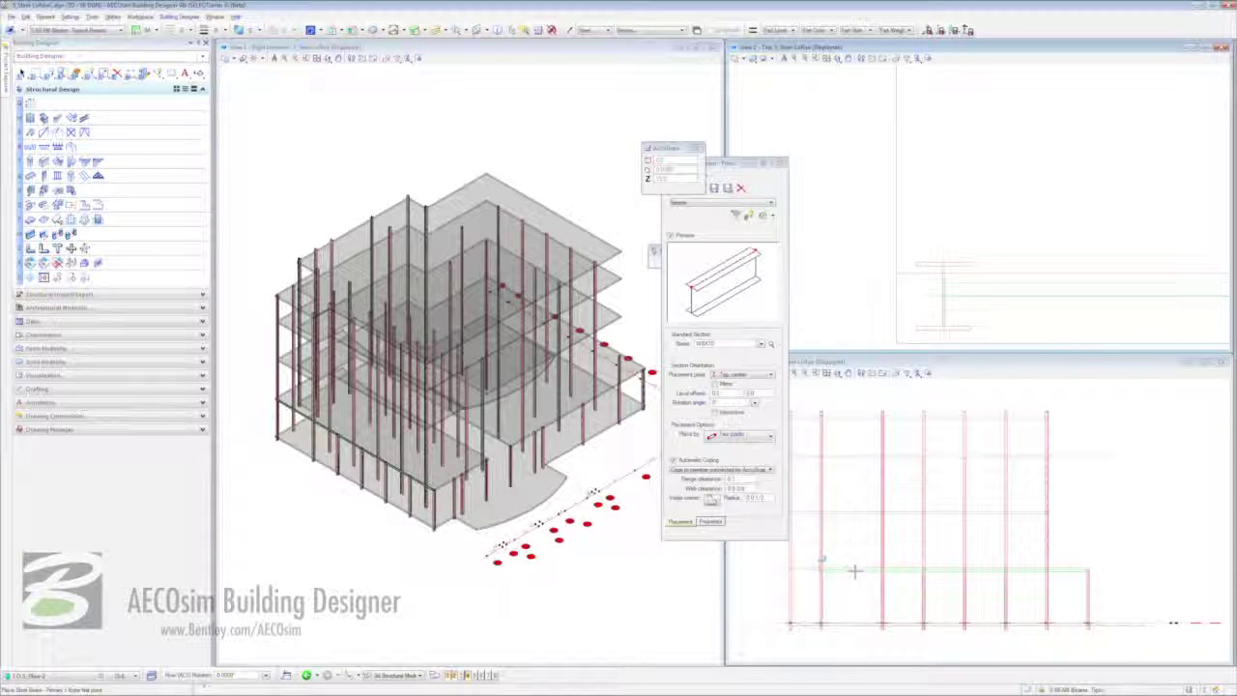
Fit the view to show the whole building and plan again.
scroll(565, 487, "up", 5)
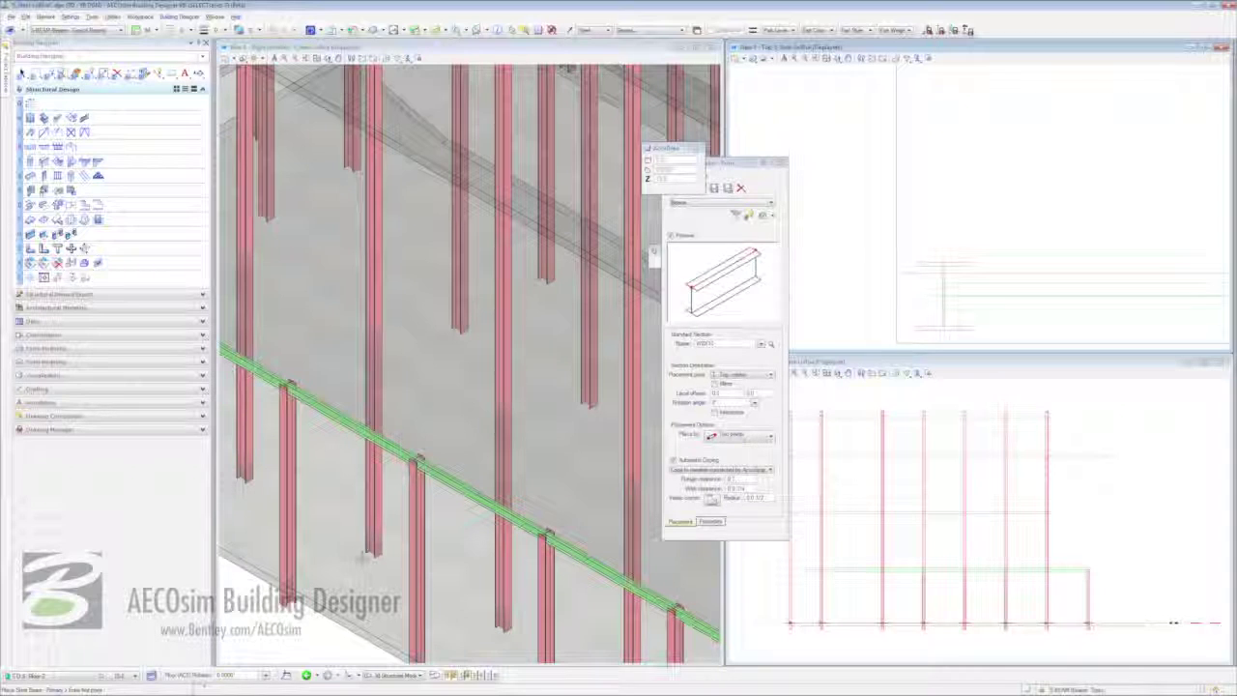
left_click(310, 58)
left_click(824, 58)
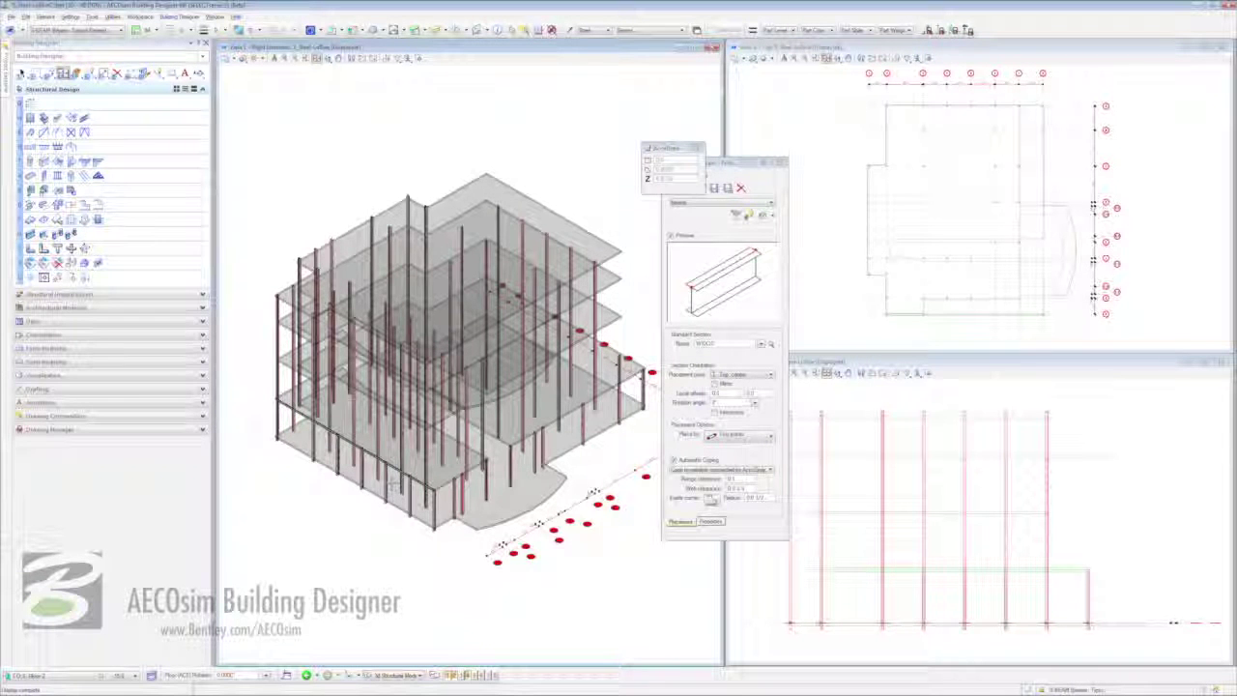
Accept the W8X10 beam on all floors, then exit the beam tool.
left_click(391, 480)
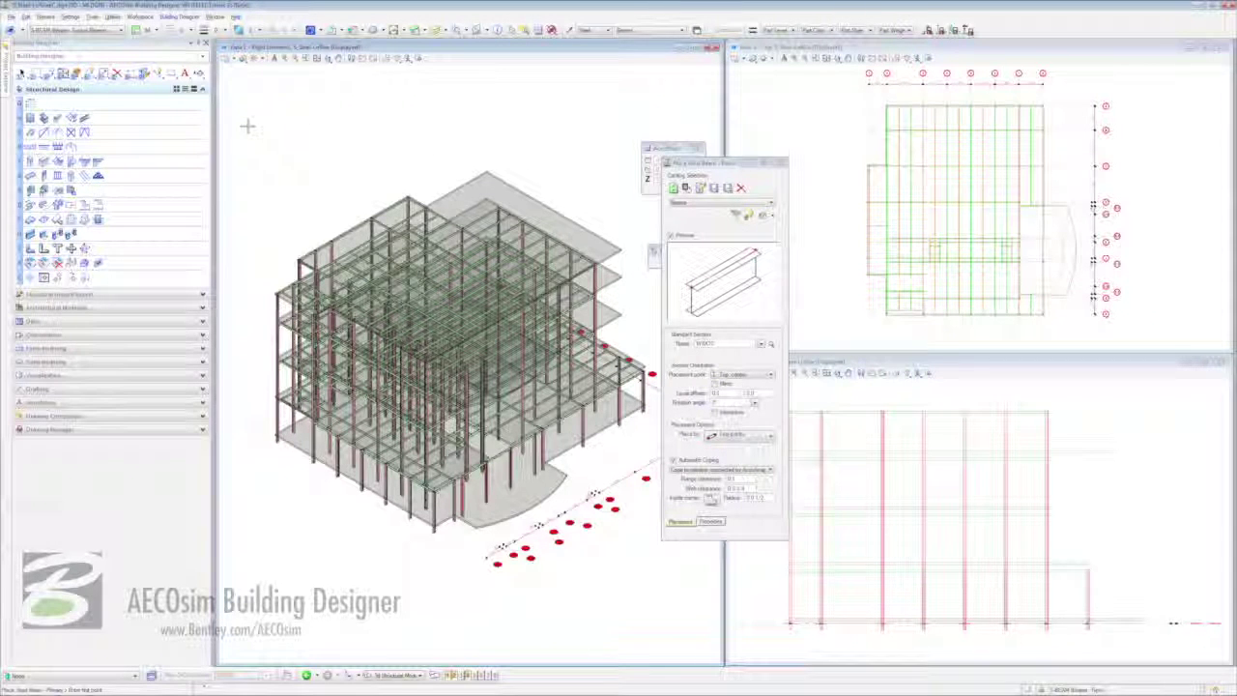
key("Escape")
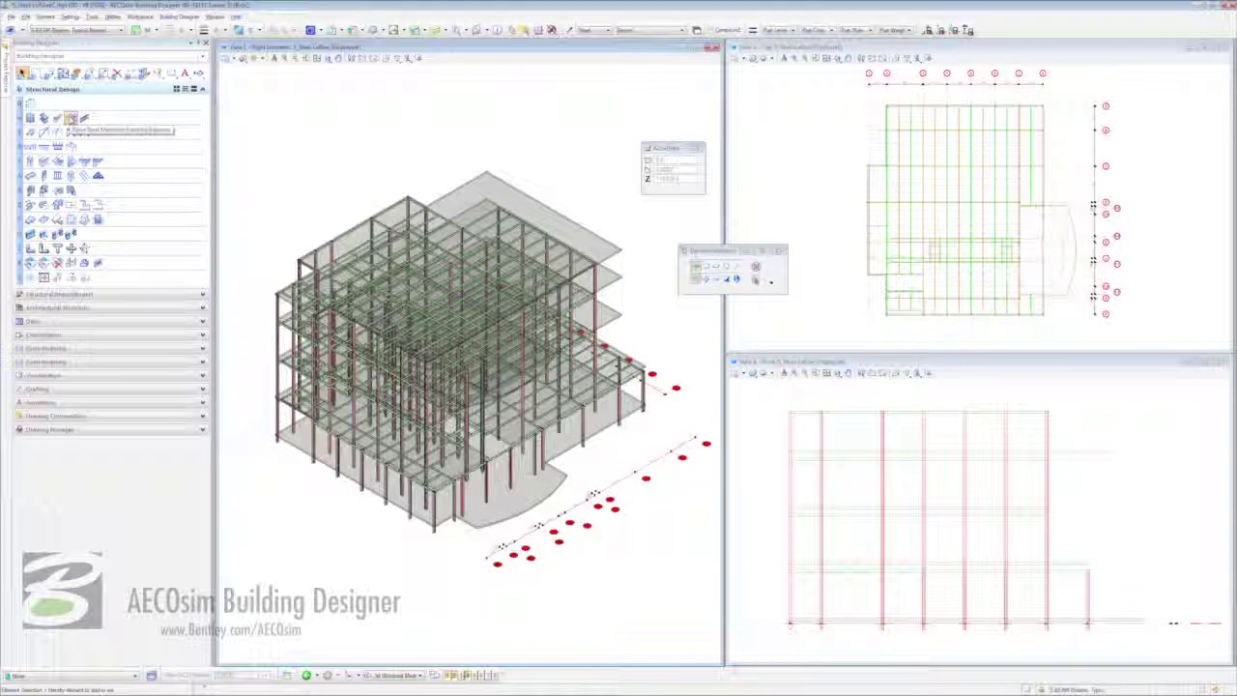
Set Place Steel Members to the Beams catalog and W8X10 section, perpendicular to support.
left_click(71, 118)
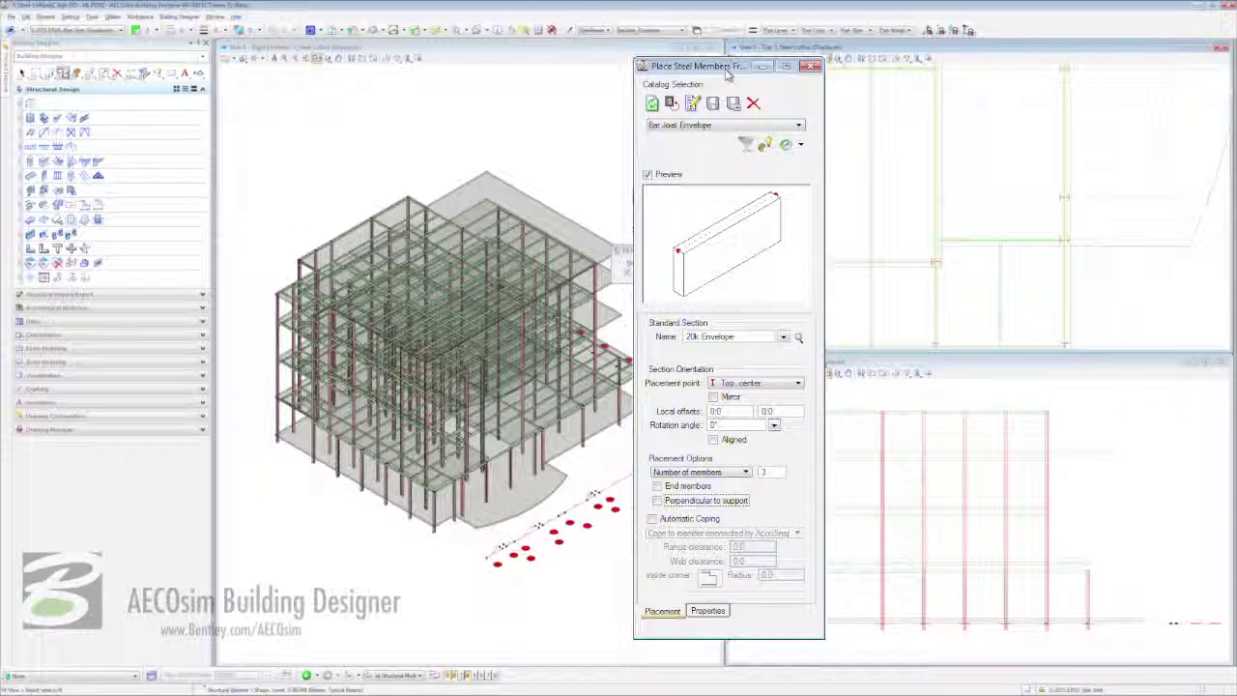
left_click(719, 125)
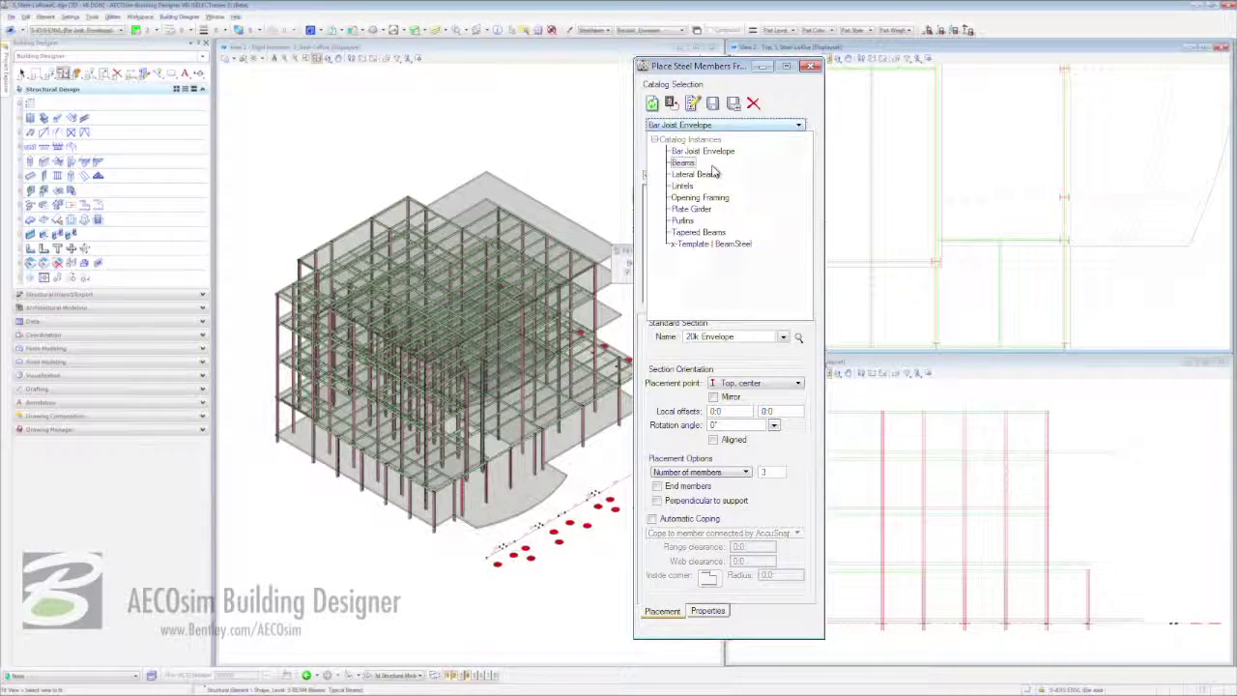
left_click(712, 165)
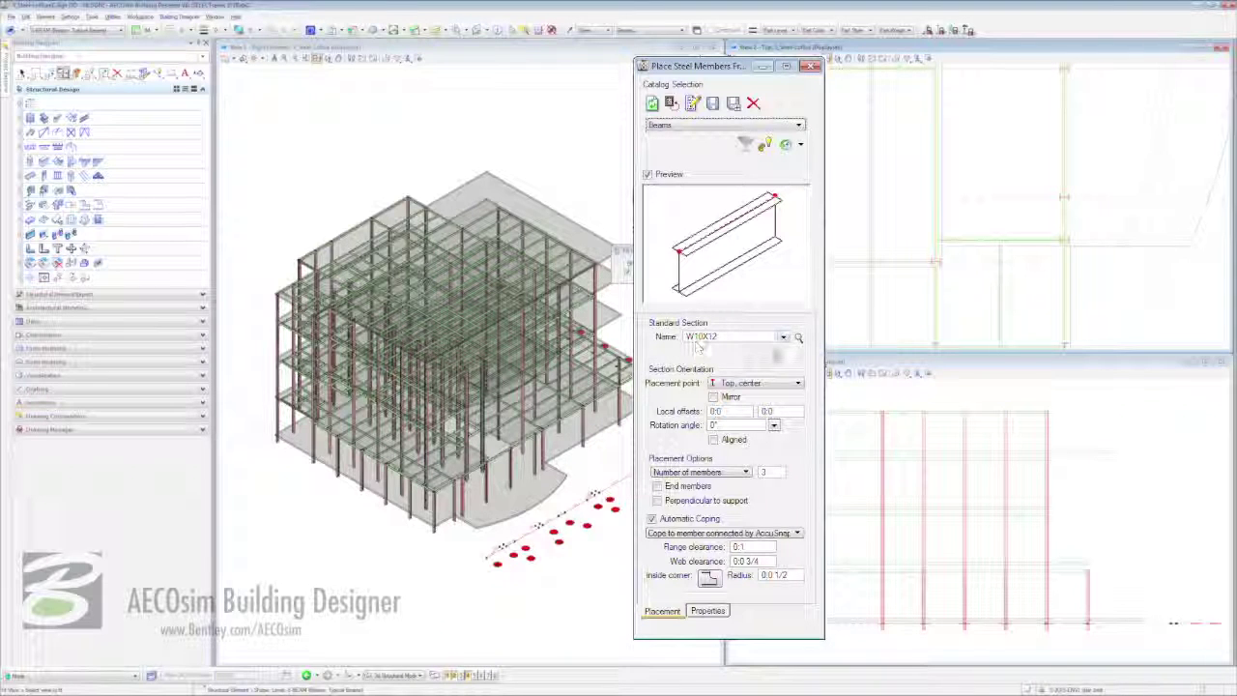
left_click(798, 336)
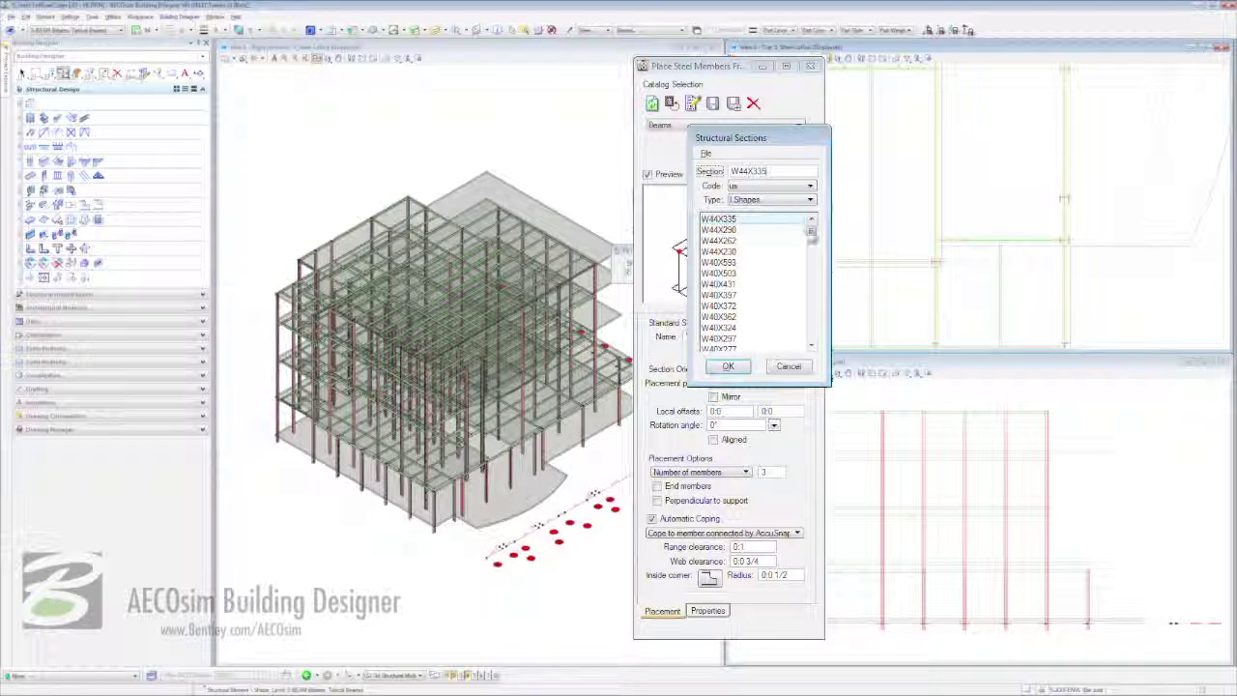
left_click_drag(812, 231, 811, 314)
left_click(723, 338)
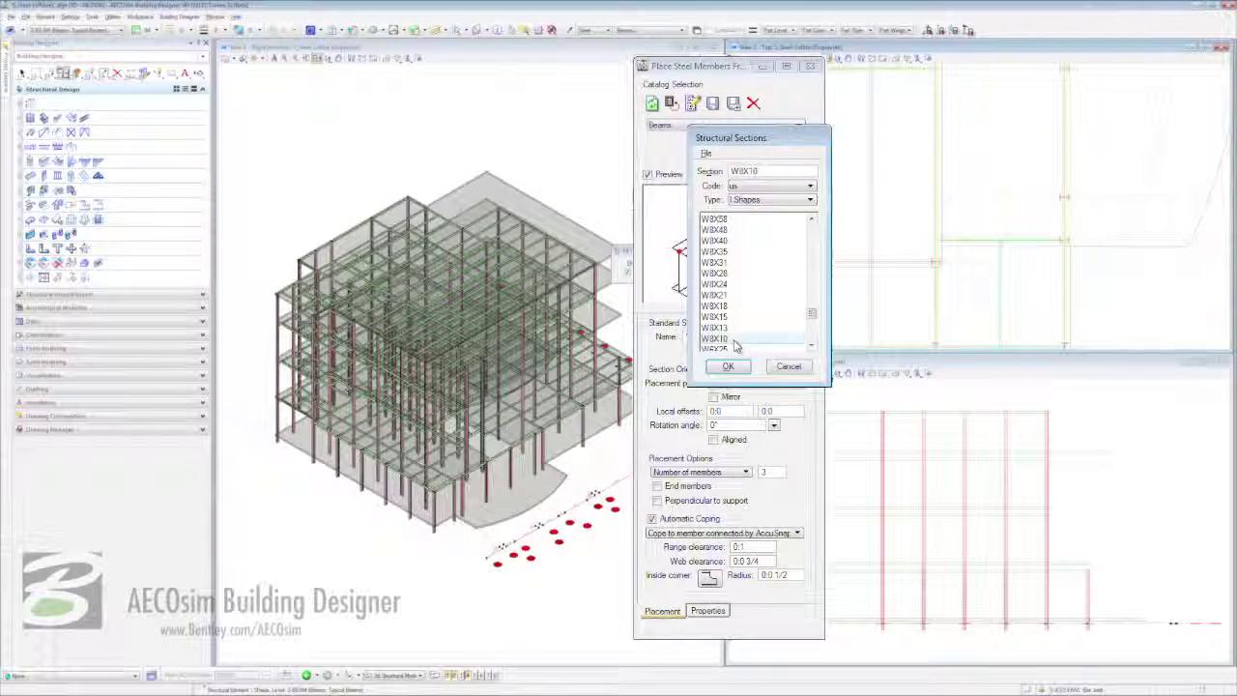
left_click(728, 367)
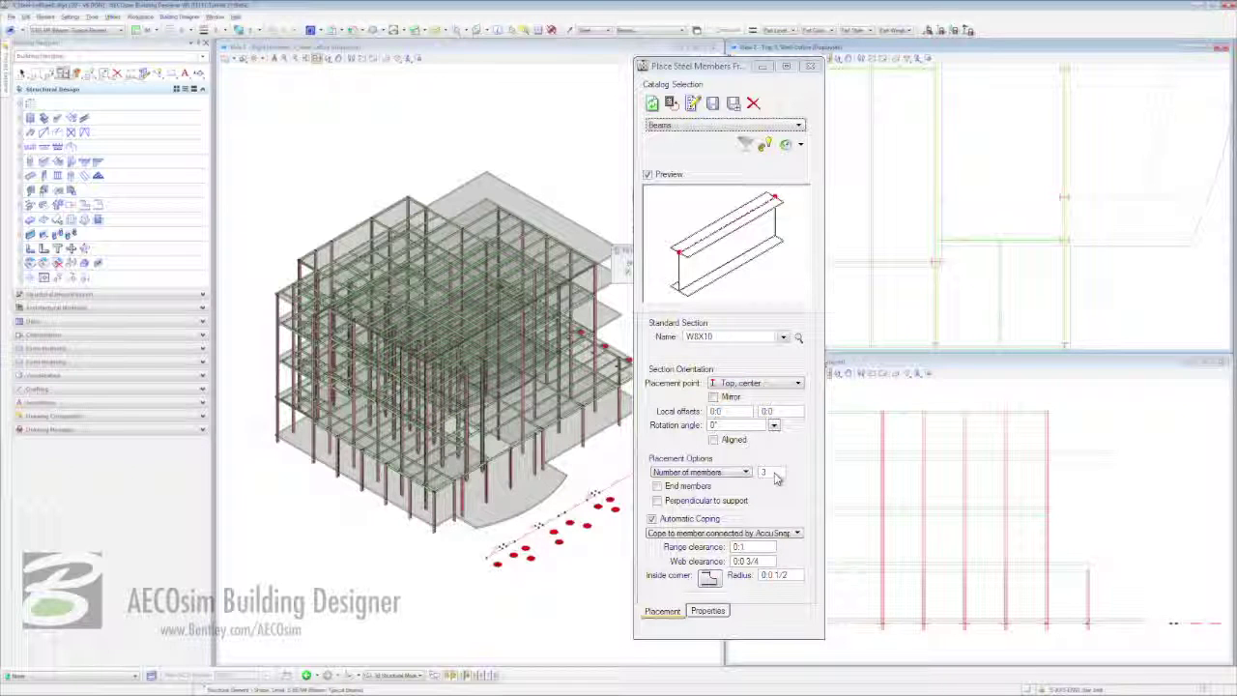
left_click(720, 501)
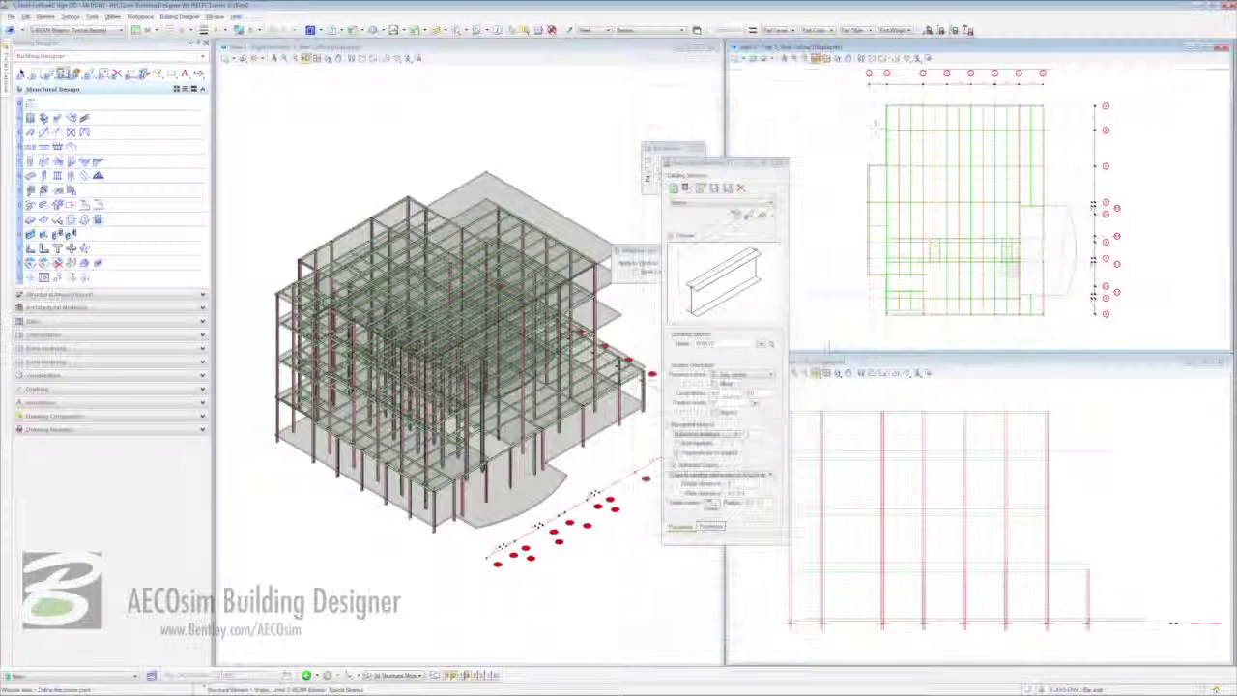
Zoom the plan to one bay, fill it with W8X10 infill beams, and check them in 3D.
left_click(999, 268)
left_click(1063, 322)
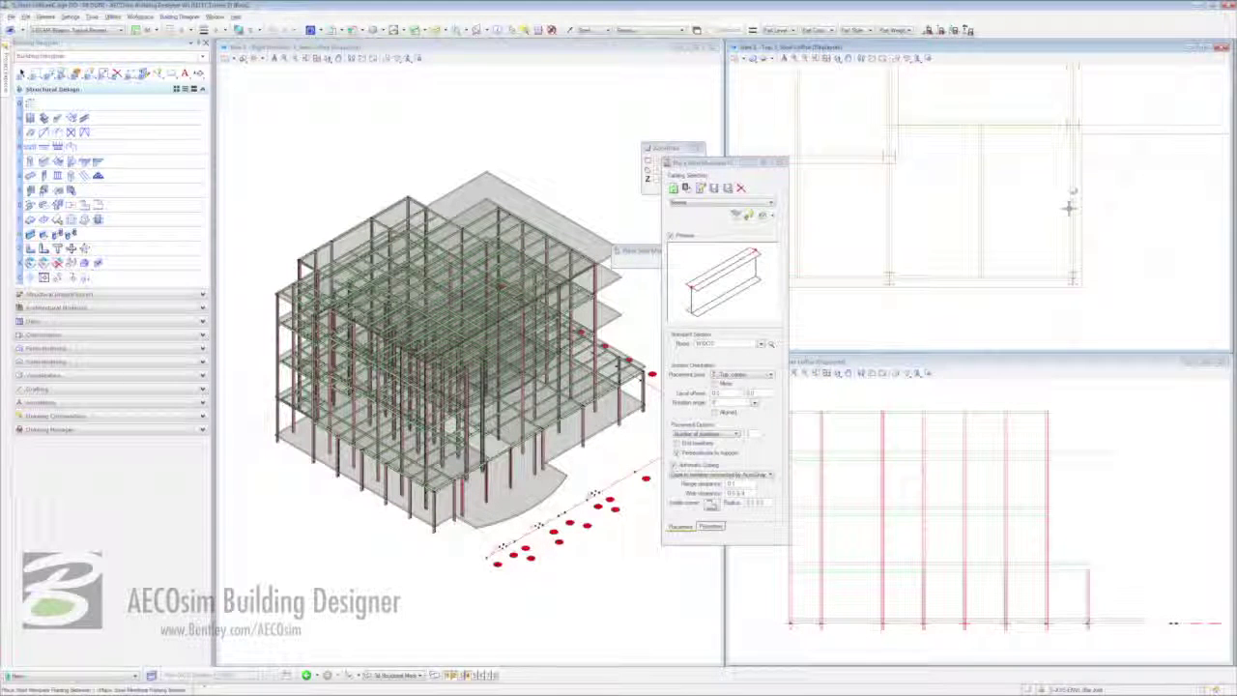
left_click(1027, 235)
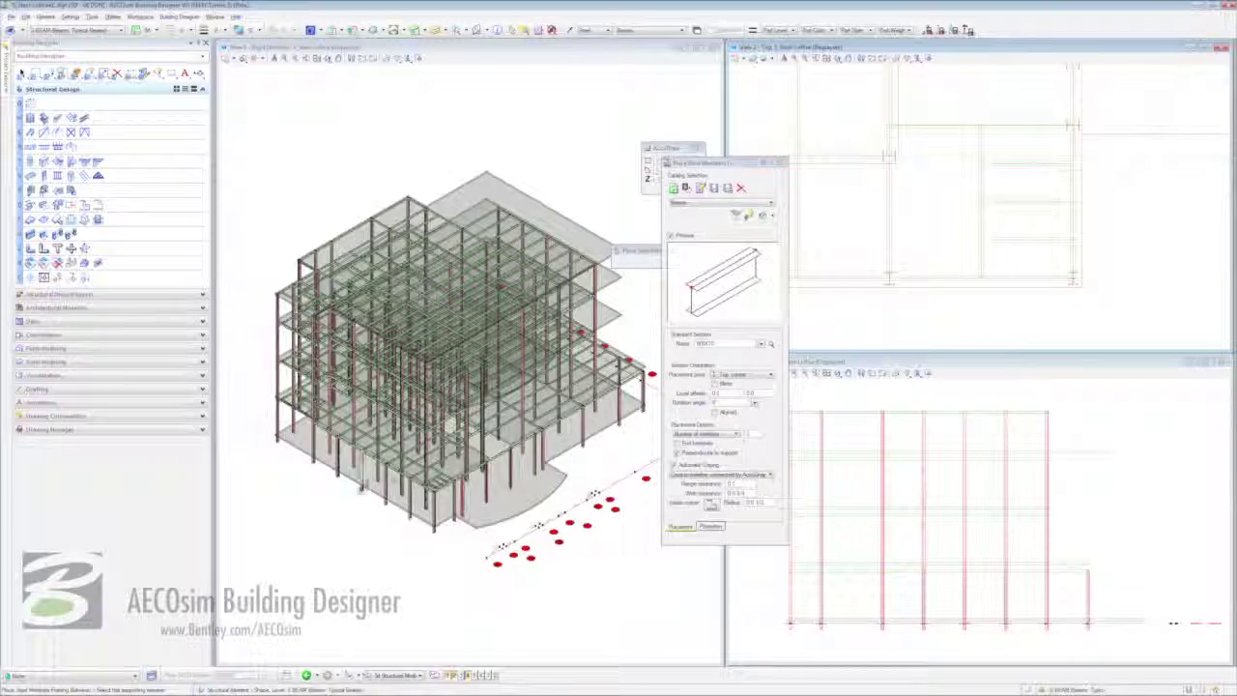
scroll(362, 486, "up", 4)
scroll(319, 471, "up", 4)
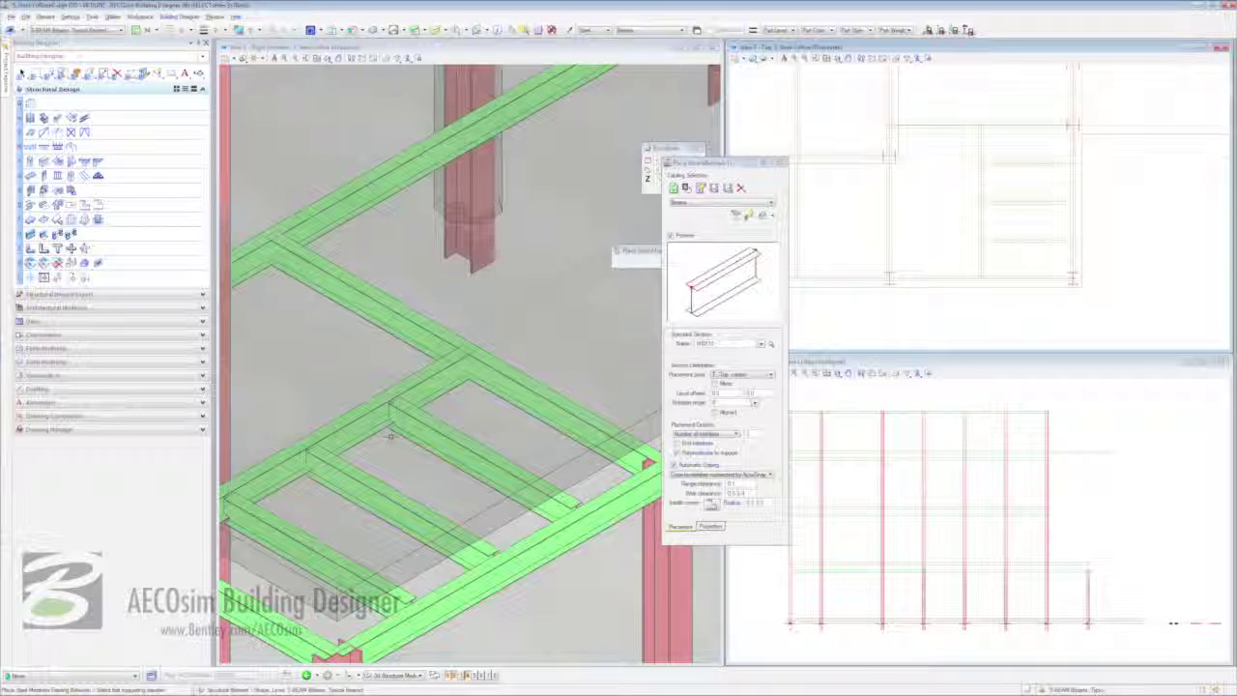
scroll(390, 436, "down", 5)
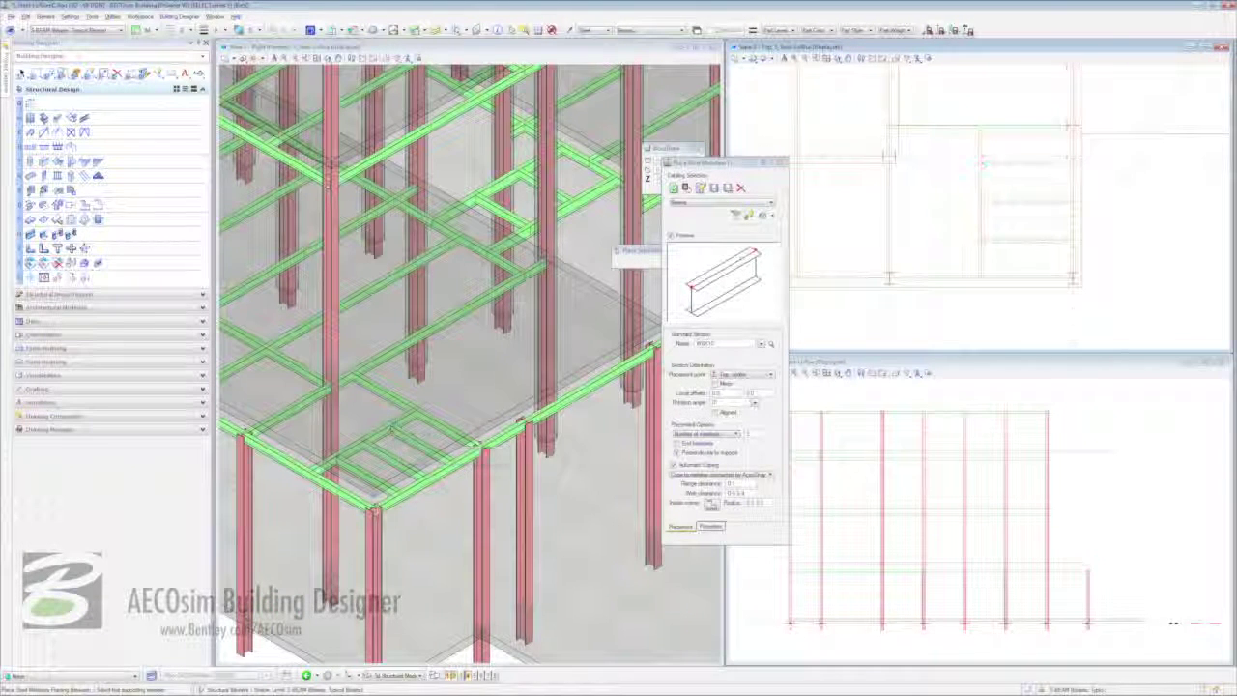